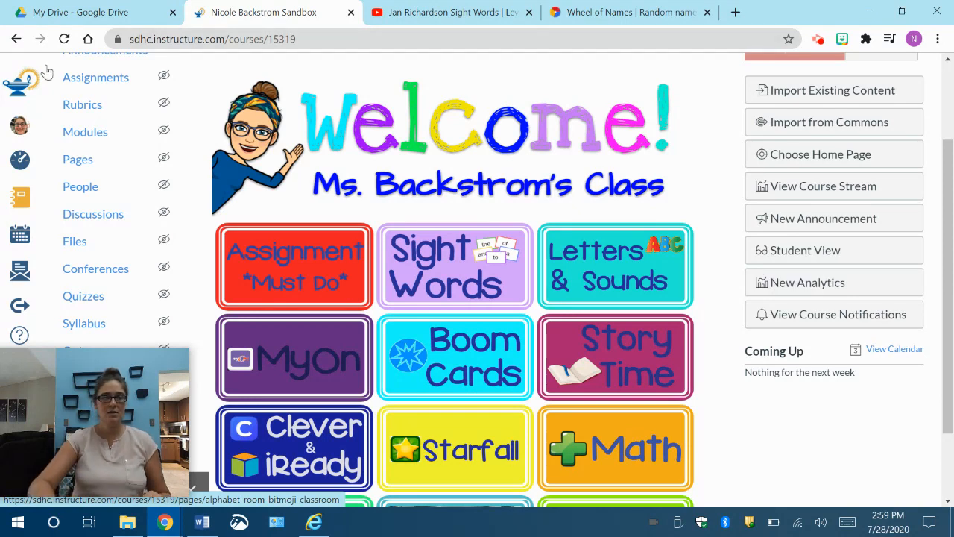
Step: Open the Story Time Page from the course's list of all pages
click(78, 160)
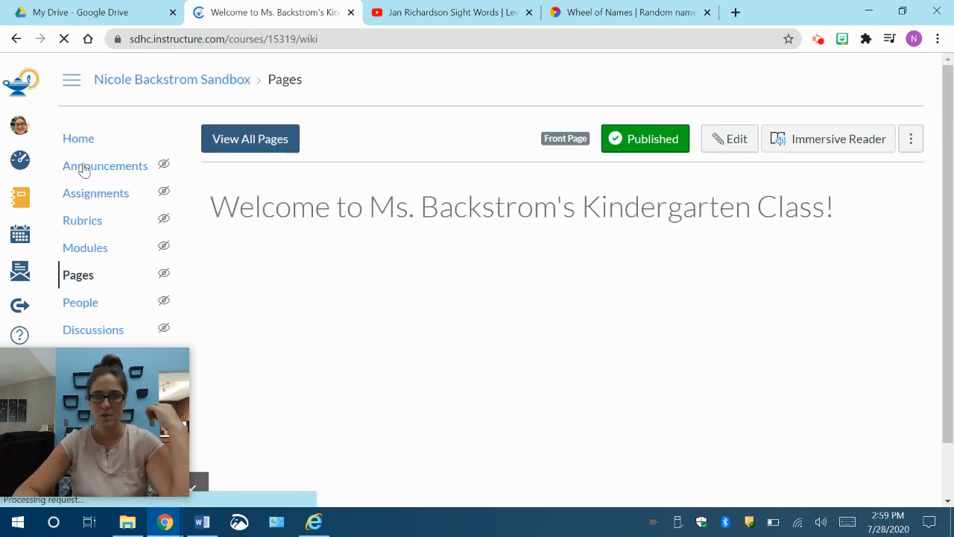
scroll(572, 361, down, 1)
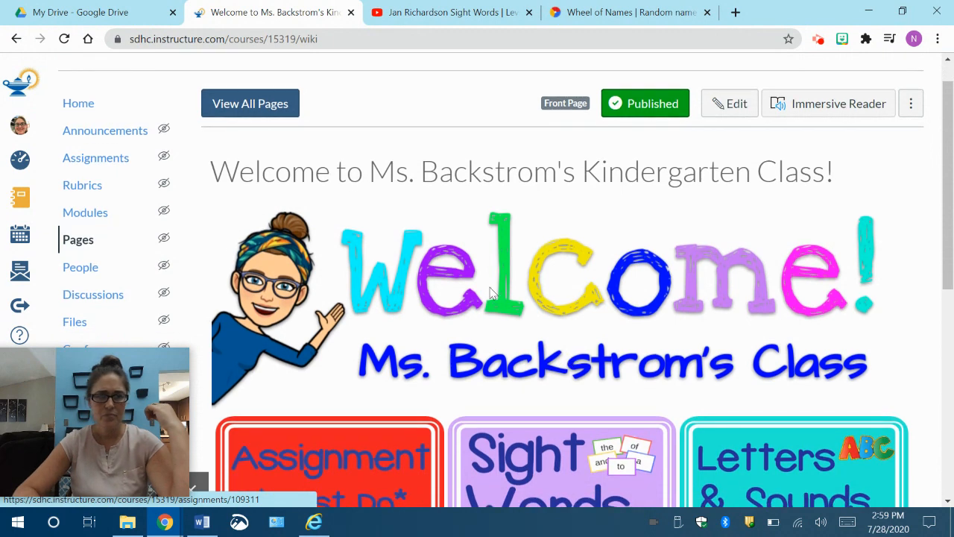
click(270, 105)
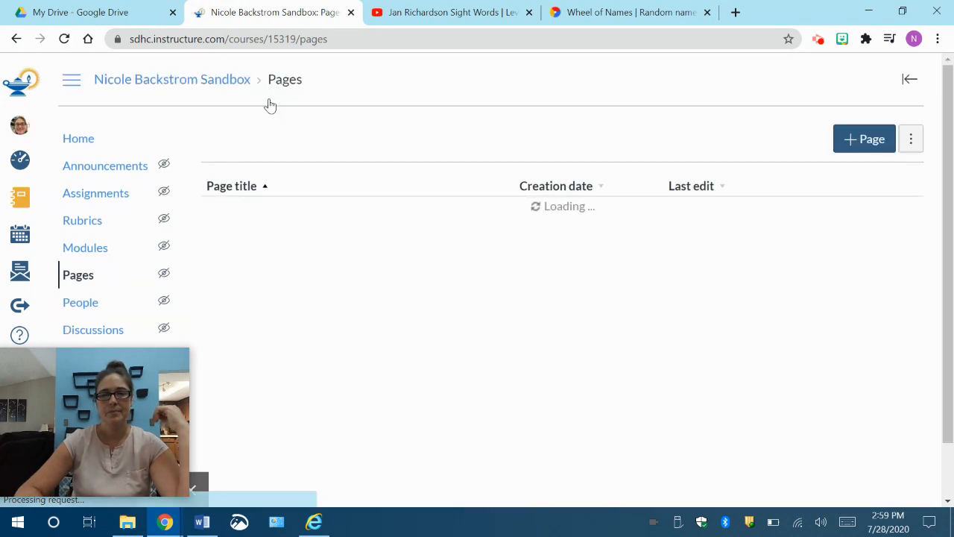
scroll(397, 327, down, 5)
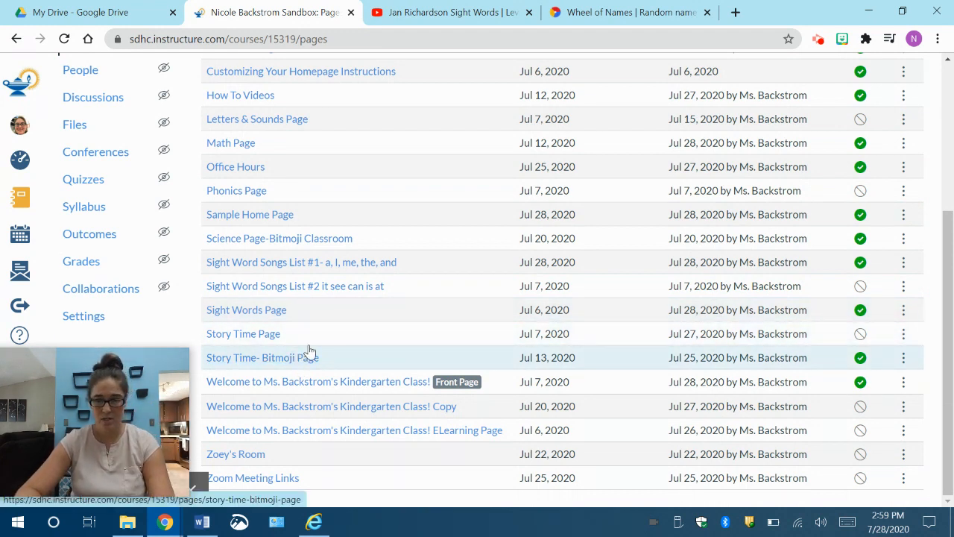
click(243, 334)
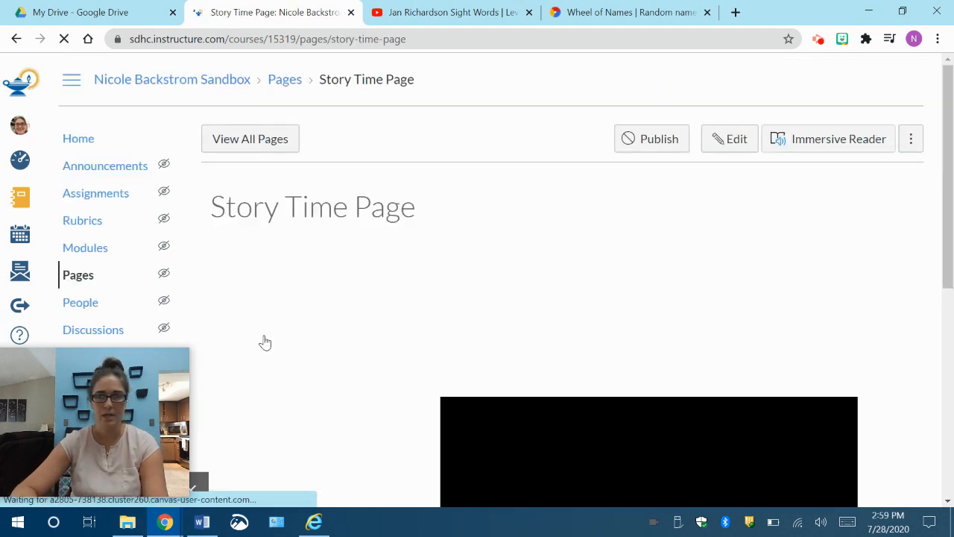
Step: Review the Story Time page and briefly play, then pause, the embedded Chicka Chicka Boom Boom video
scroll(703, 262, down, 2)
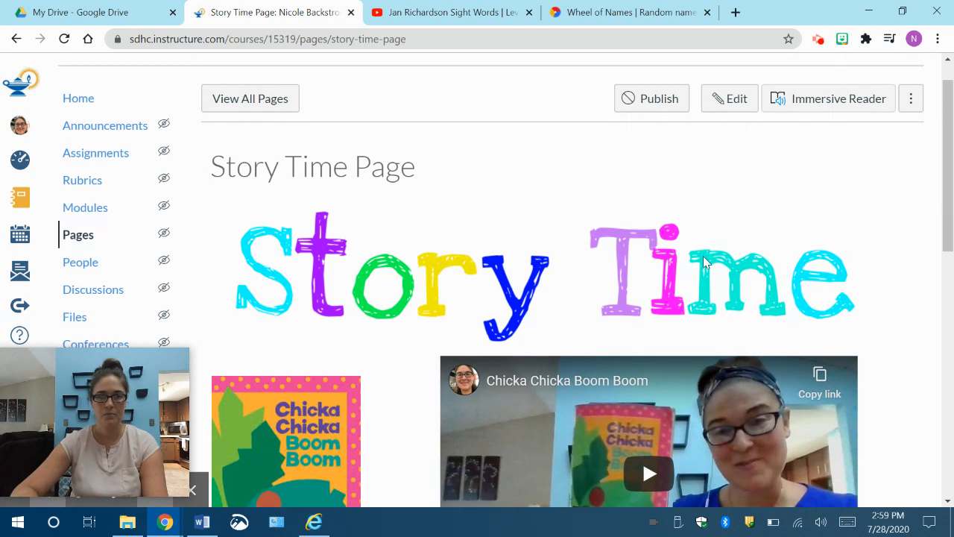
scroll(703, 262, down, 1)
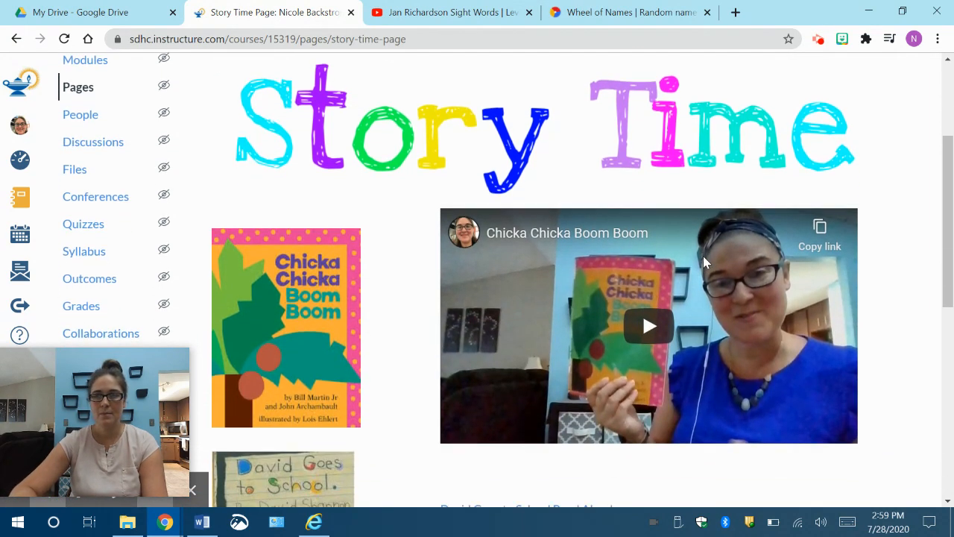
scroll(703, 261, down, 1)
scroll(703, 261, down, 2)
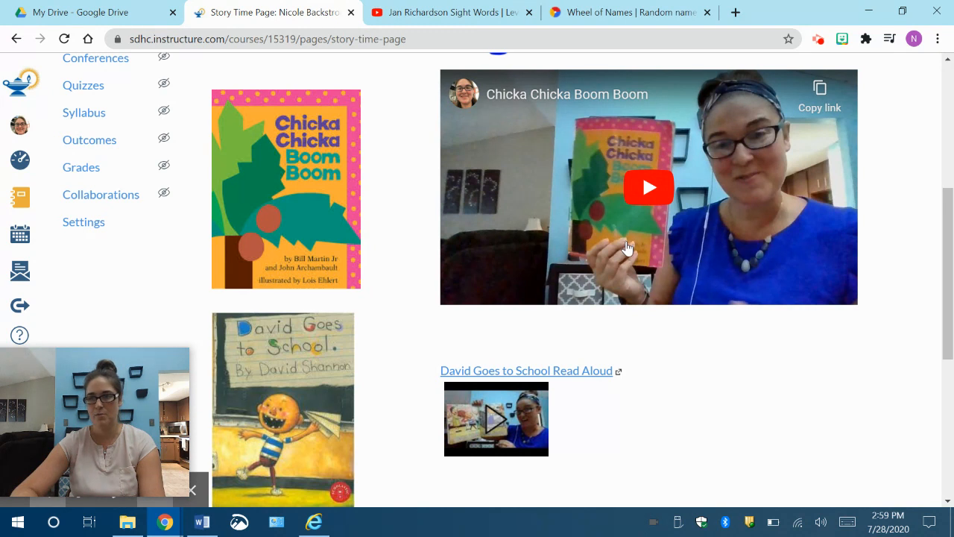
scroll(705, 332, down, 2)
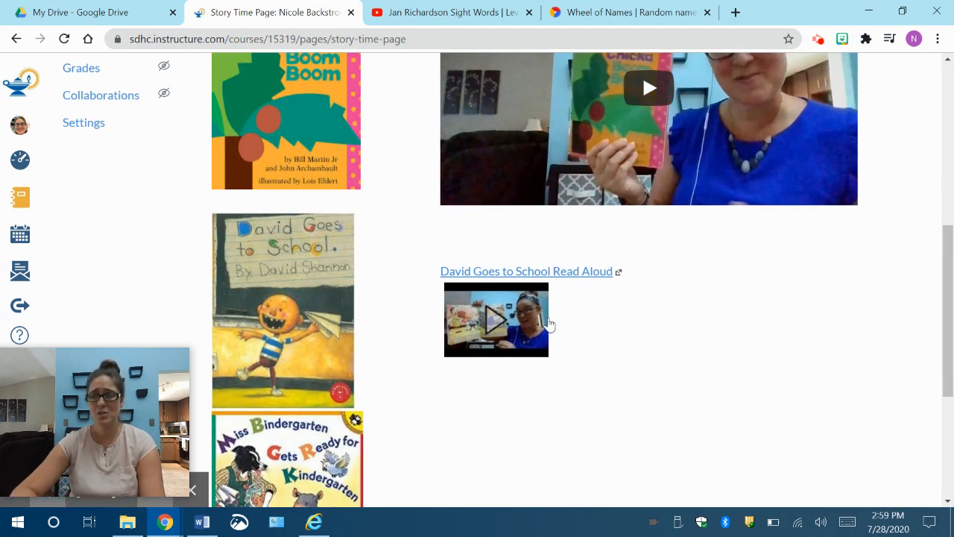
scroll(761, 204, up, 3)
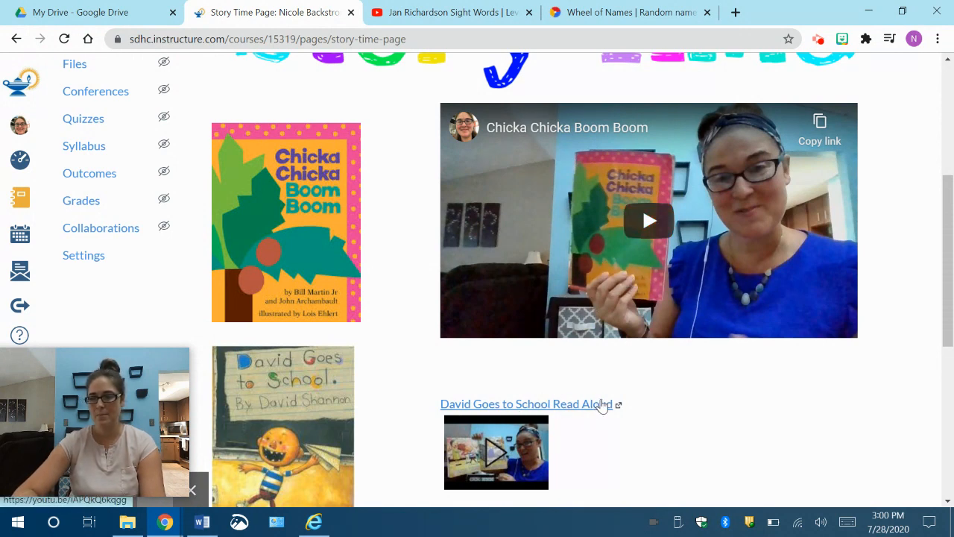
click(650, 223)
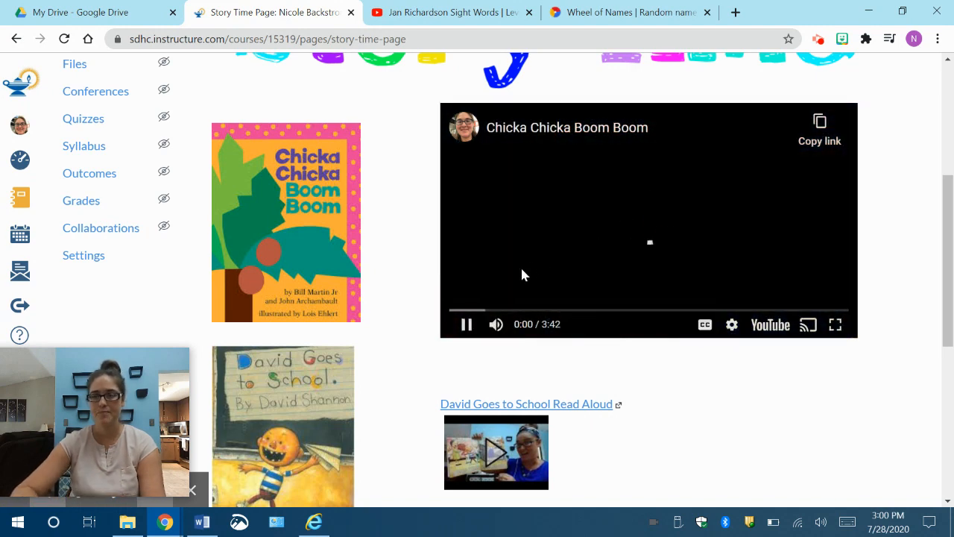
click(466, 325)
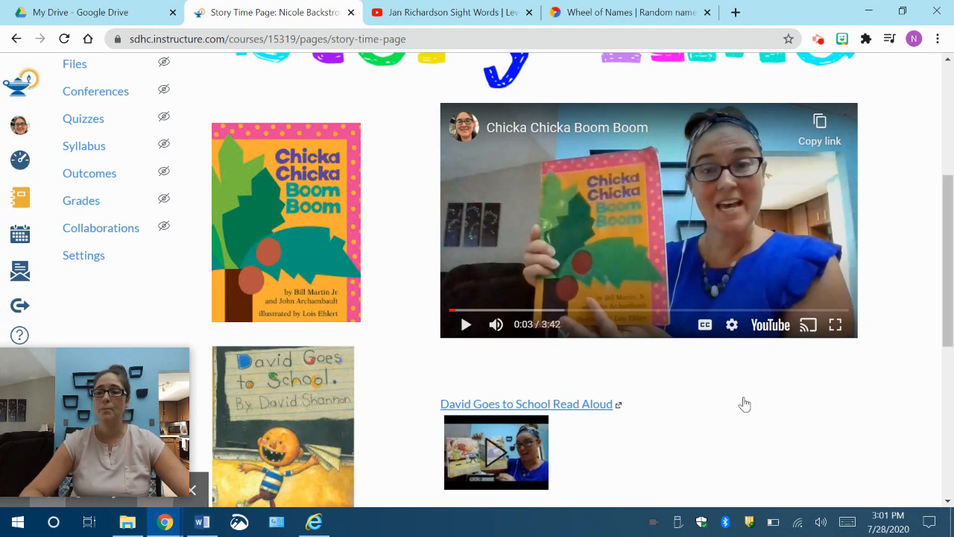
Step: Preview the expanded David Goes to School Read Aloud video and minimize it again
scroll(743, 402, down, 1)
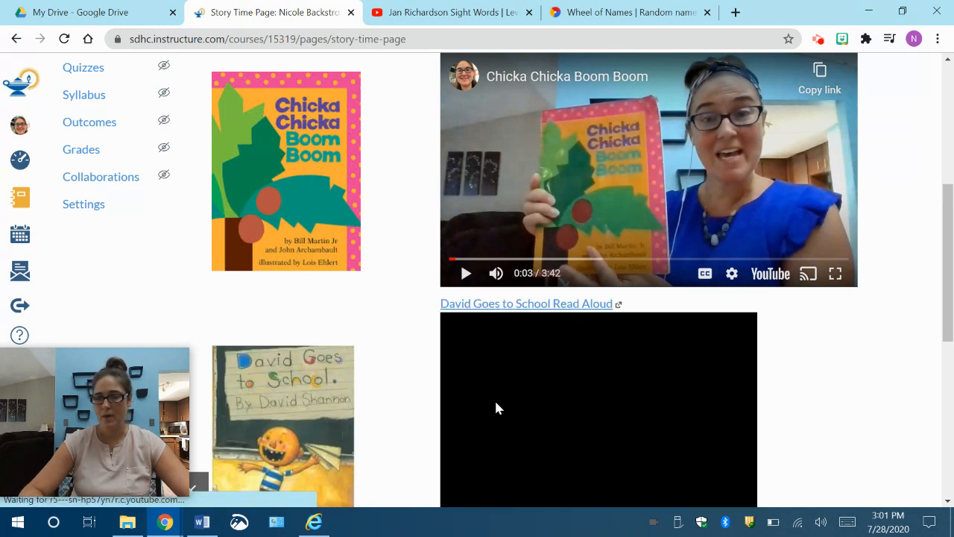
scroll(498, 407, down, 1)
scroll(499, 407, up, 1)
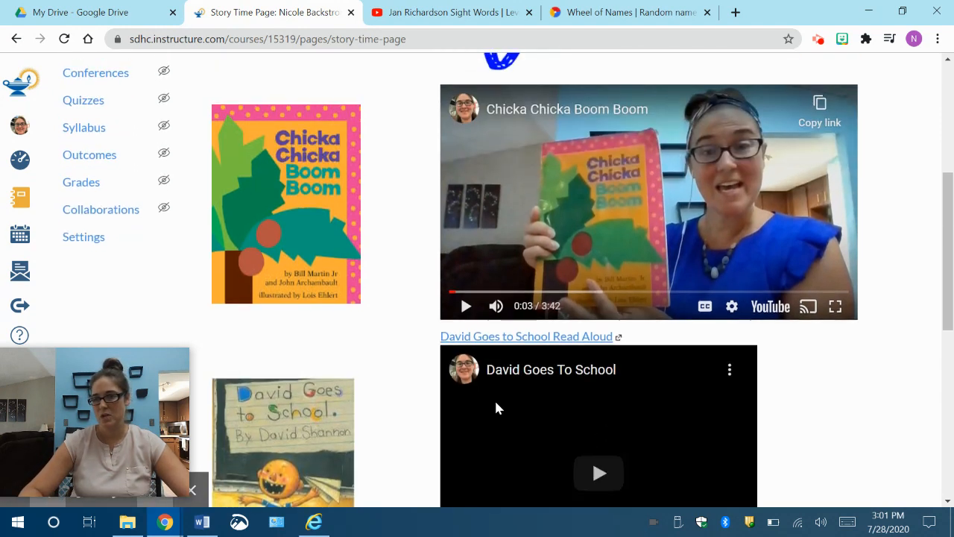
scroll(498, 407, down, 2)
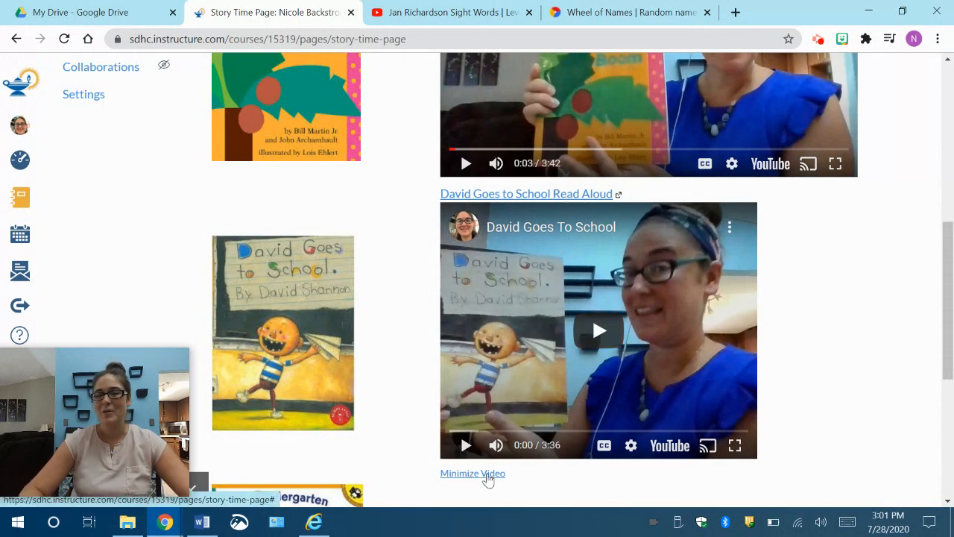
click(487, 475)
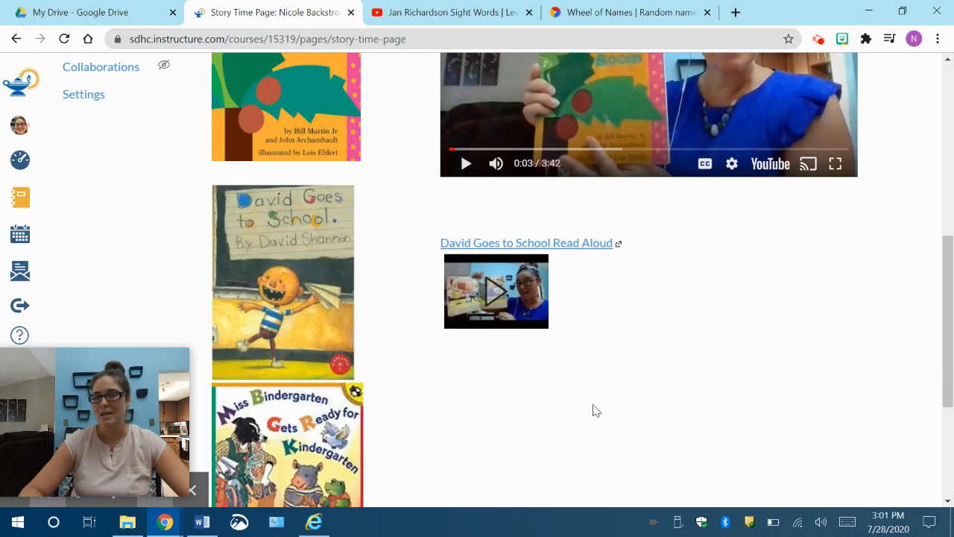
Step: Compare how the embedded Chicka Chicka Boom Boom video and the linked David Goes to School video display on the page
scroll(730, 328, up, 2)
scroll(731, 328, down, 1)
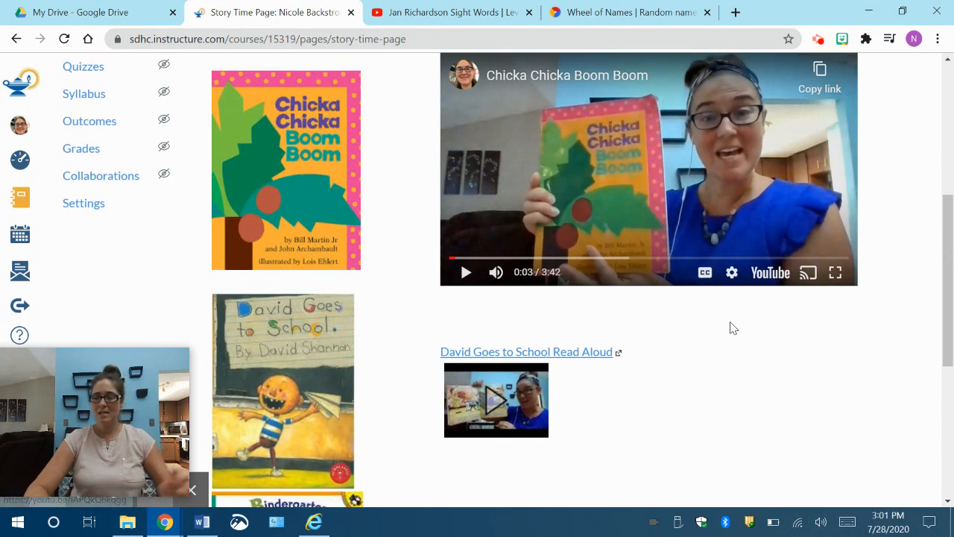
scroll(730, 328, up, 2)
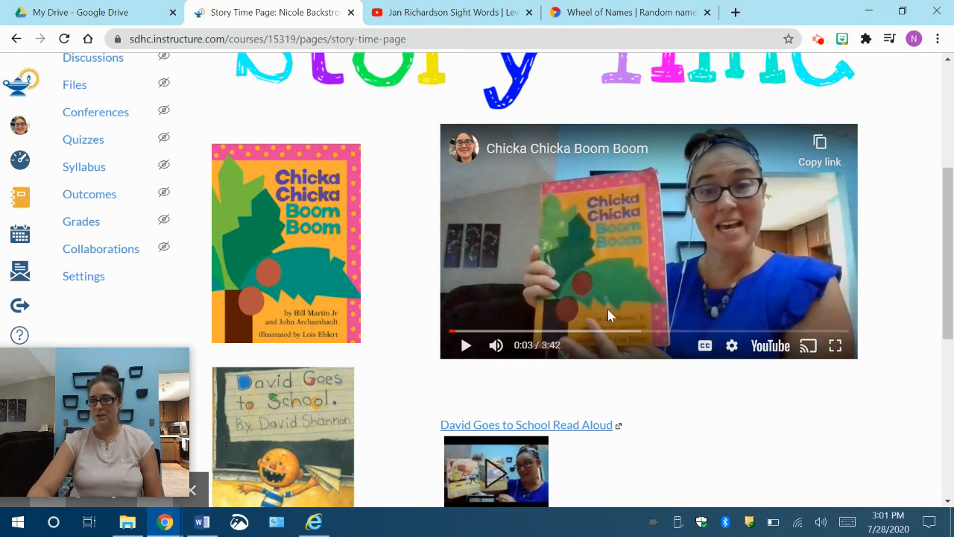
scroll(670, 433, down, 2)
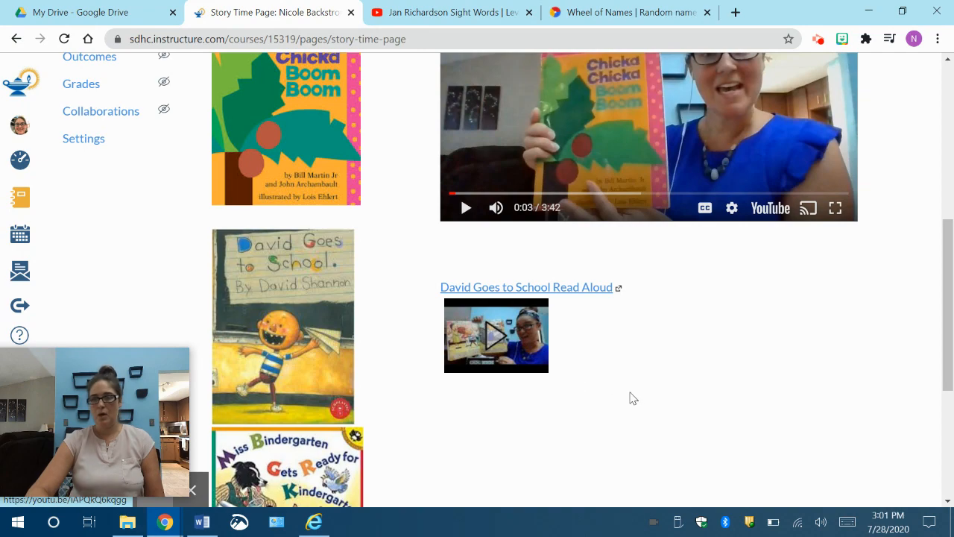
scroll(645, 464, down, 1)
scroll(645, 464, up, 6)
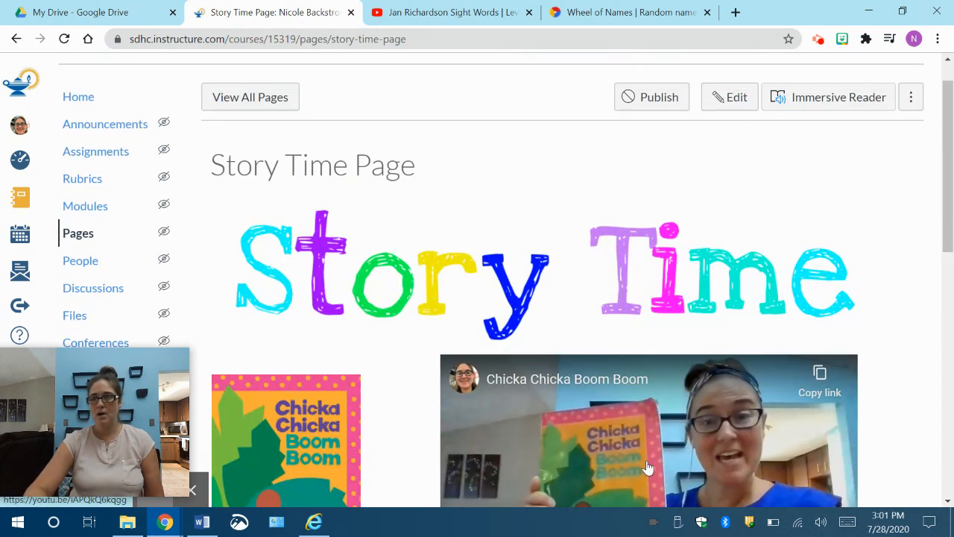
scroll(647, 467, down, 1)
scroll(649, 465, up, 3)
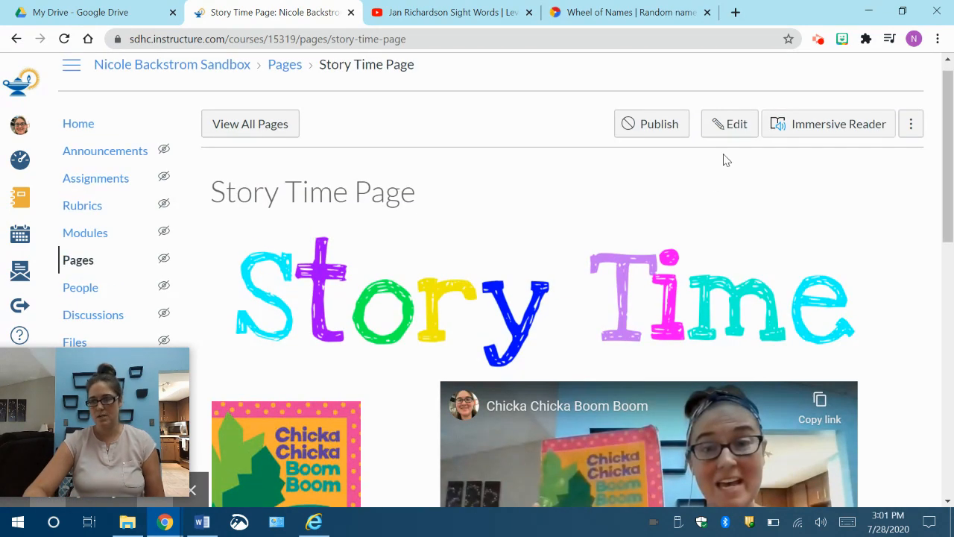
Step: Open the Story Time Page for editing and enlarge its content editing area
click(727, 127)
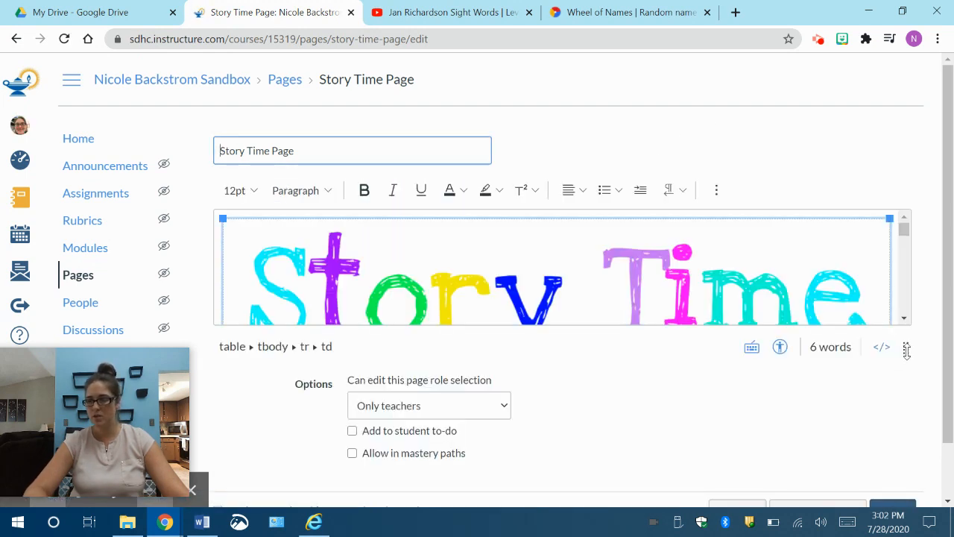
drag(907, 348, 925, 526)
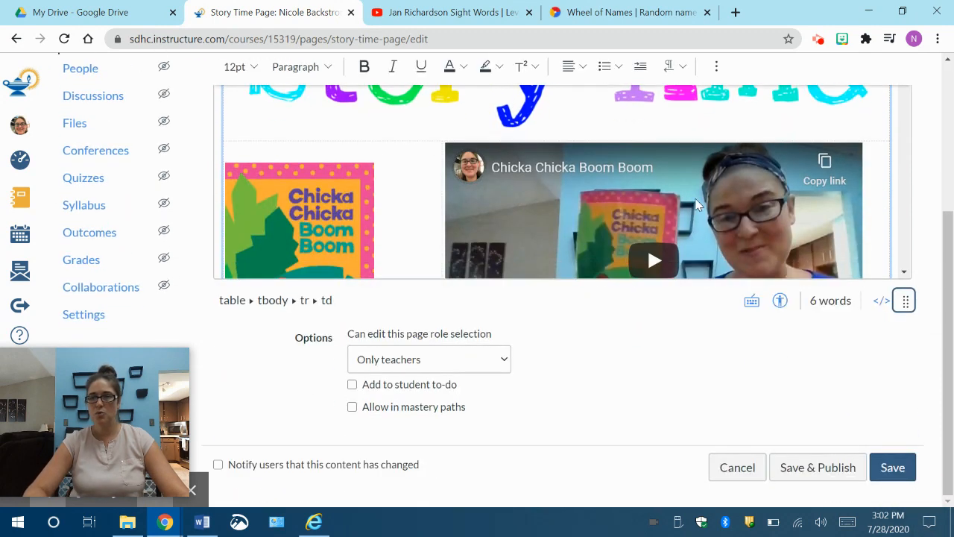
scroll(704, 199, down, 5)
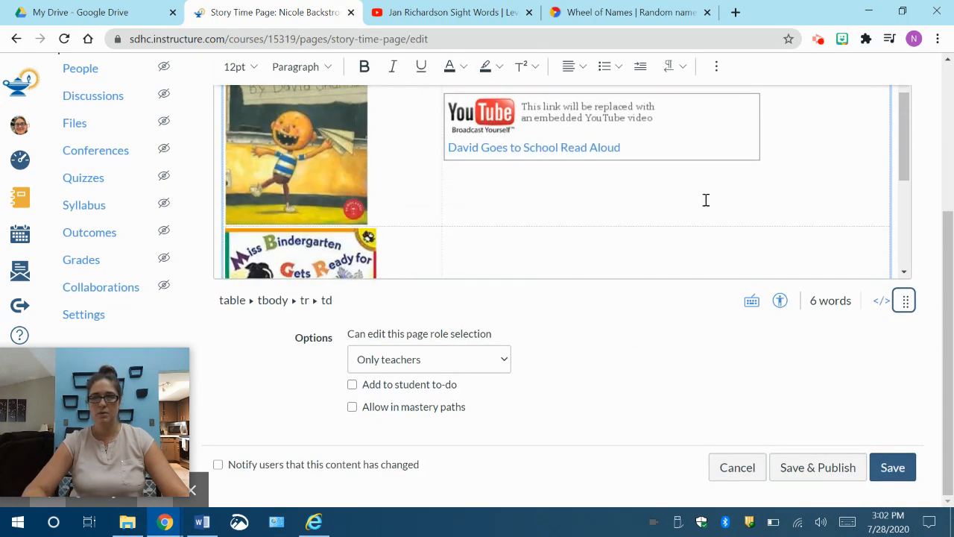
scroll(705, 200, up, 5)
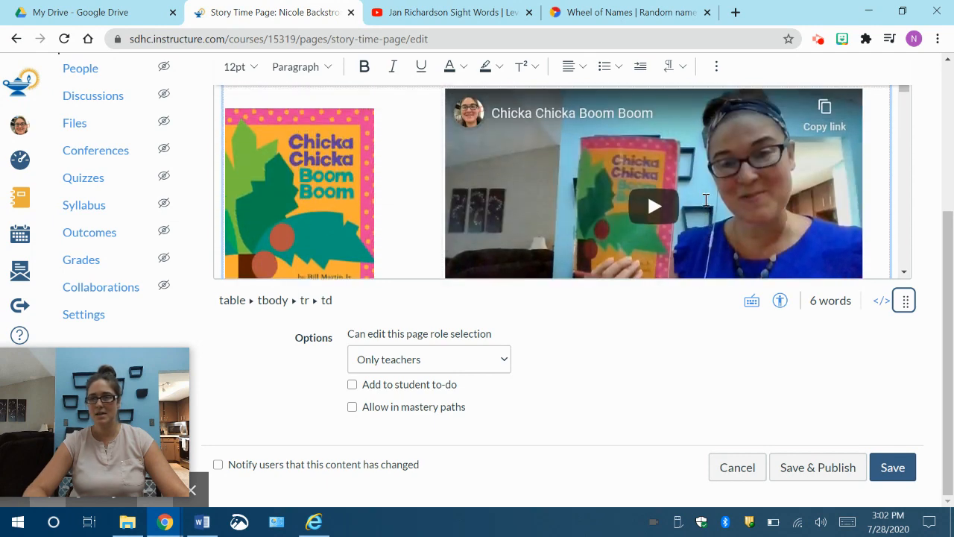
scroll(706, 200, down, 1)
scroll(706, 202, up, 2)
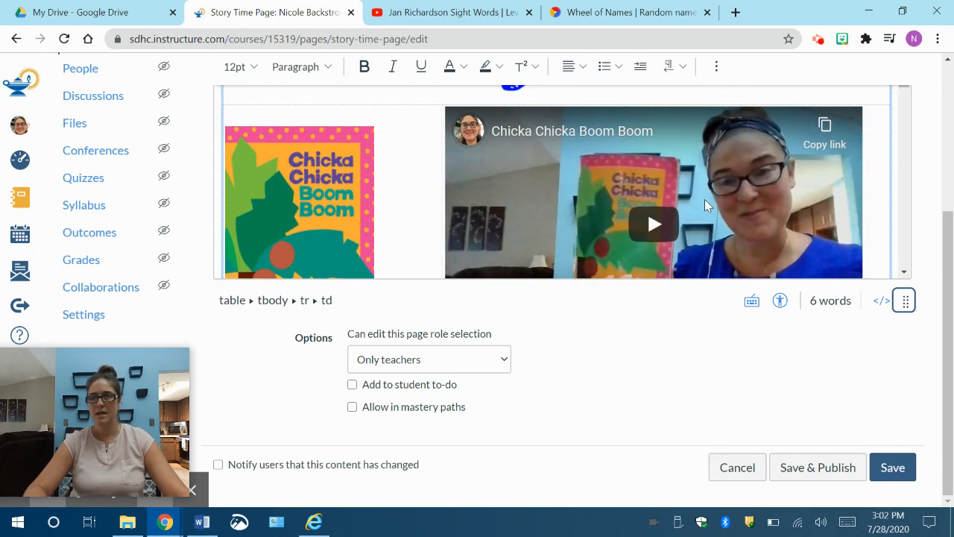
Step: Bring up the Upload/Record Media dialog for the empty table cell beside the Miss Bindergarten book cover
scroll(736, 224, down, 3)
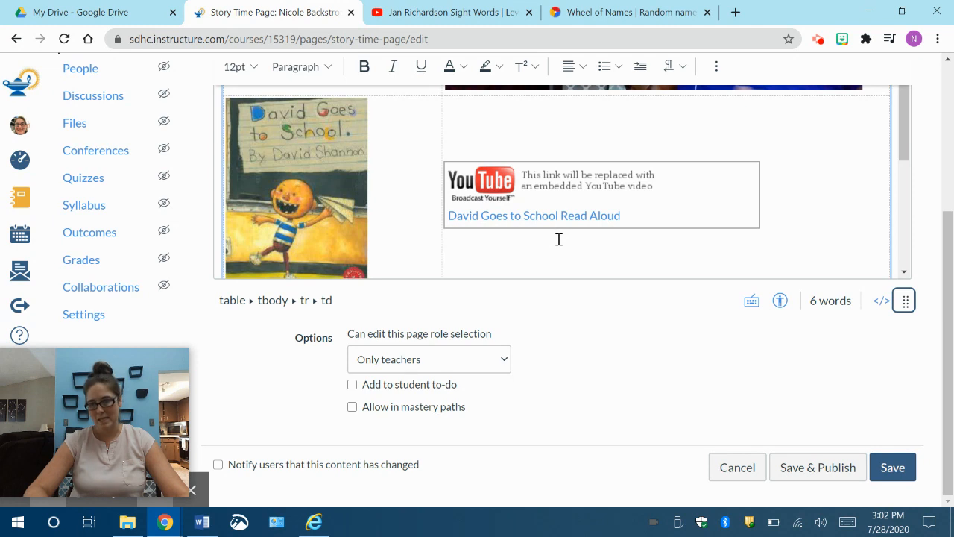
scroll(739, 222, down, 5)
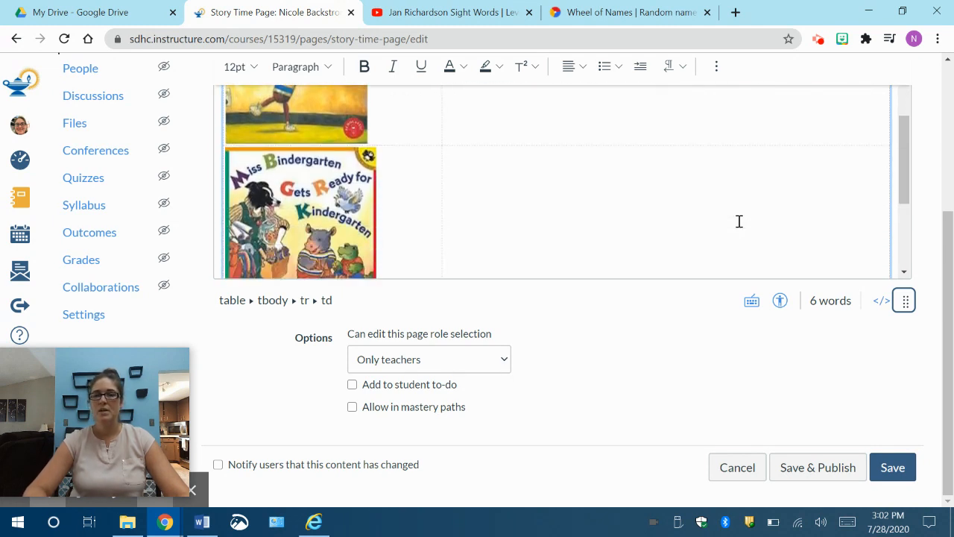
click(567, 190)
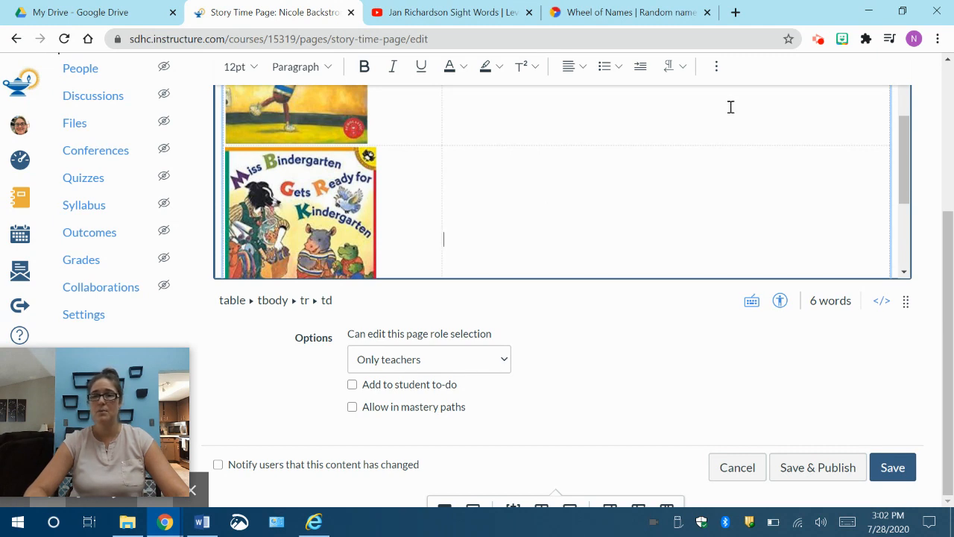
click(714, 67)
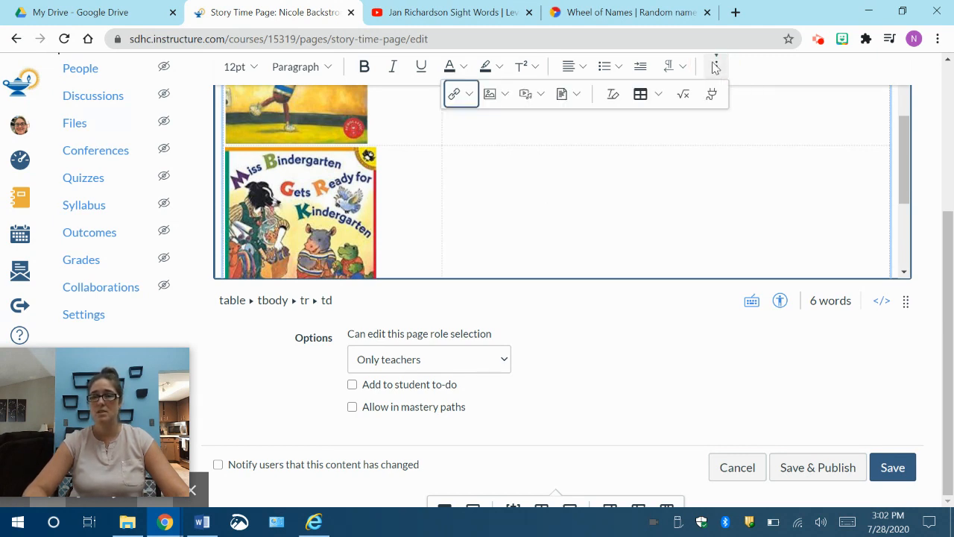
click(527, 95)
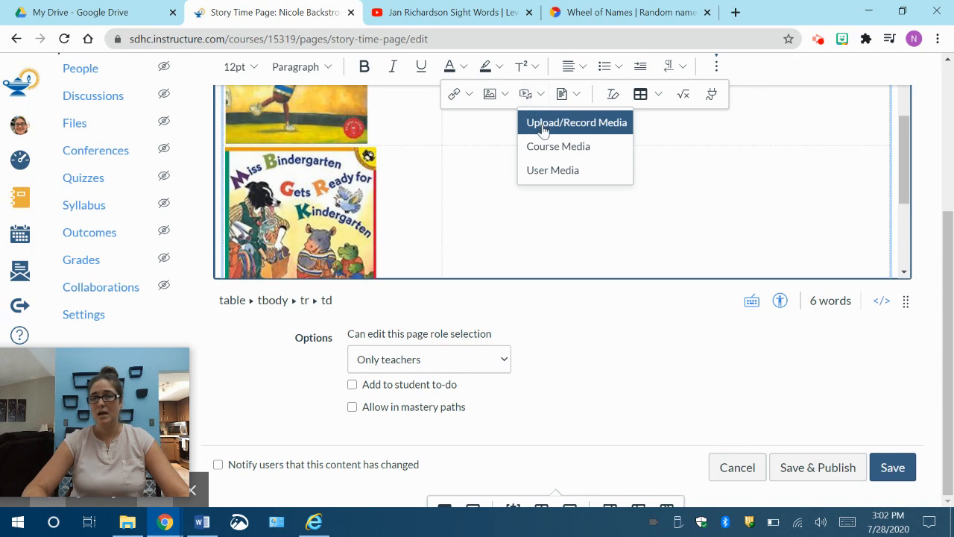
click(542, 128)
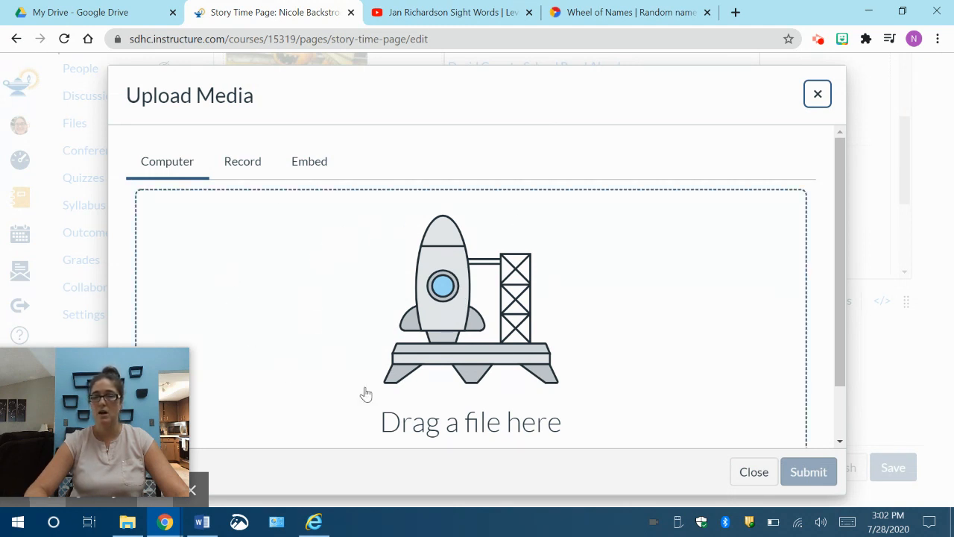
Step: Check the Embed code option, and bring up the Record option's webcam and microphone recording controls
click(308, 163)
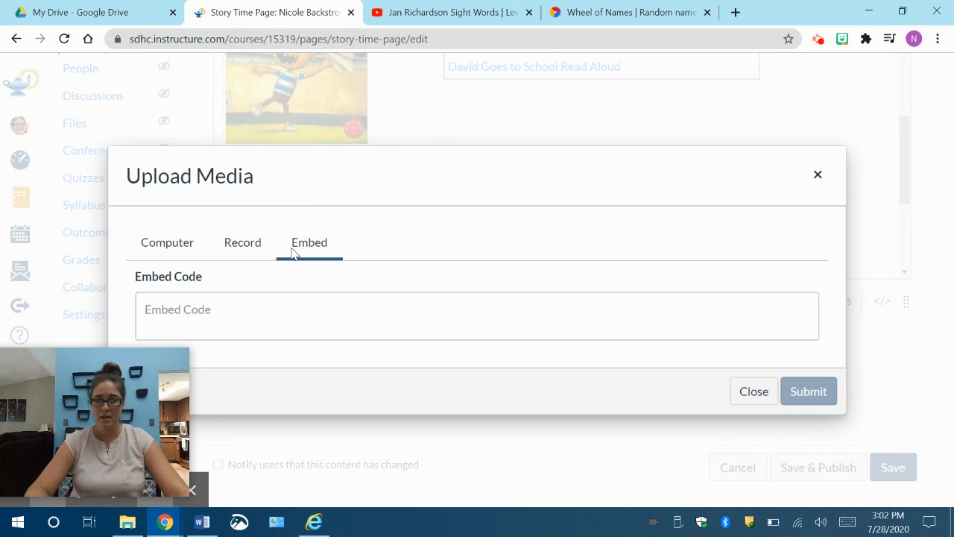
click(243, 246)
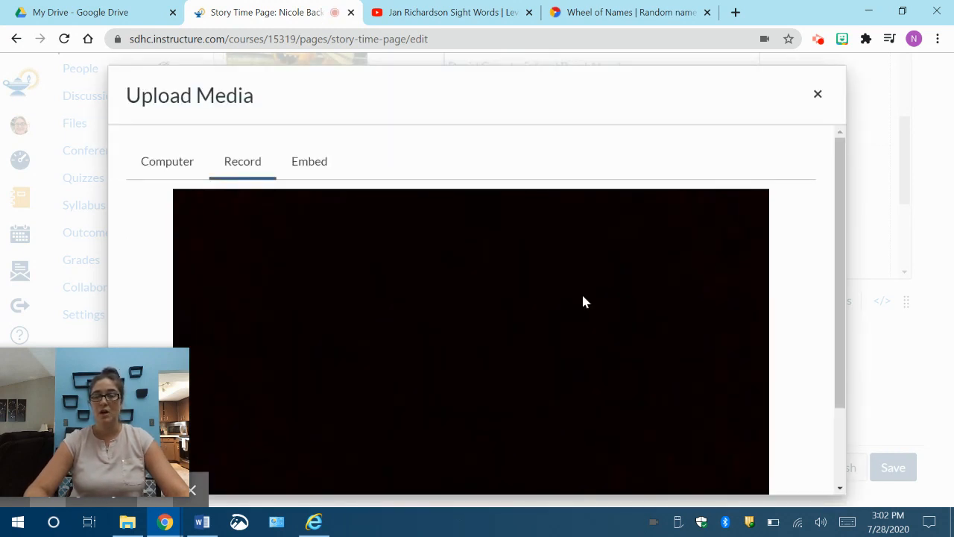
scroll(585, 302, down, 2)
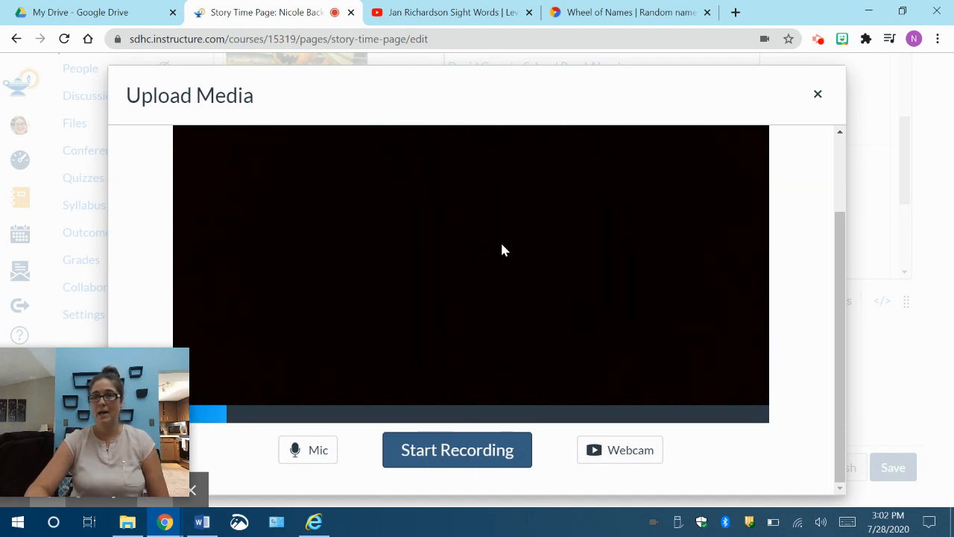
Step: Switch the recording webcam to the USB Live camera
click(617, 454)
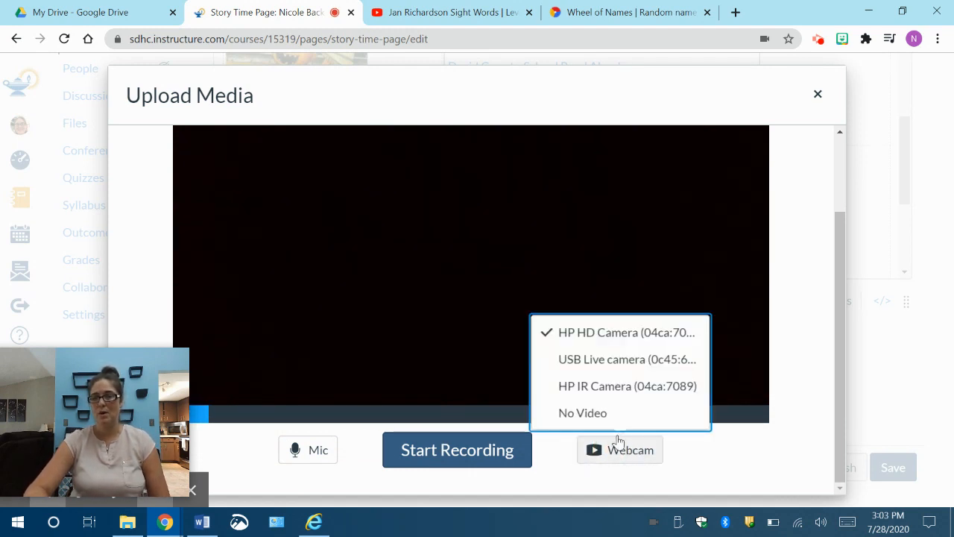
click(617, 360)
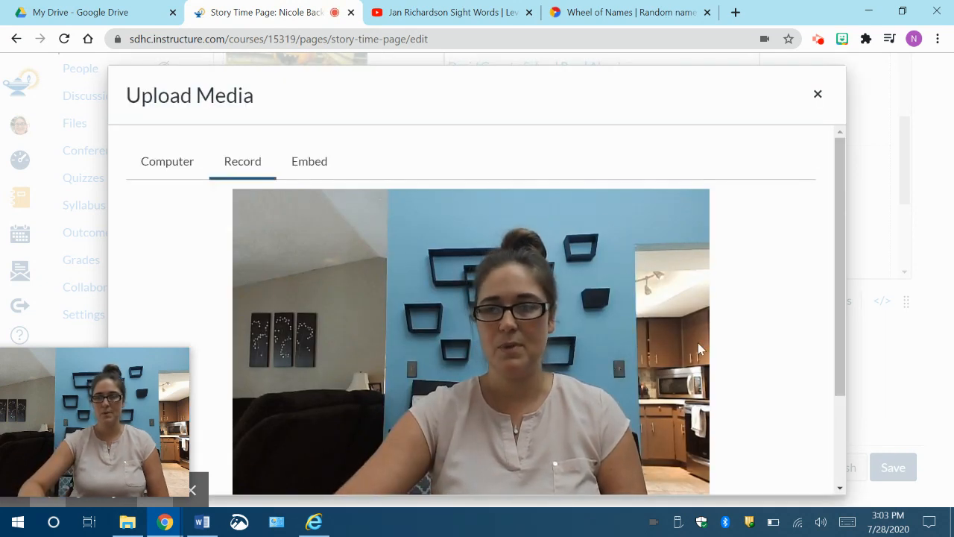
scroll(741, 348, down, 2)
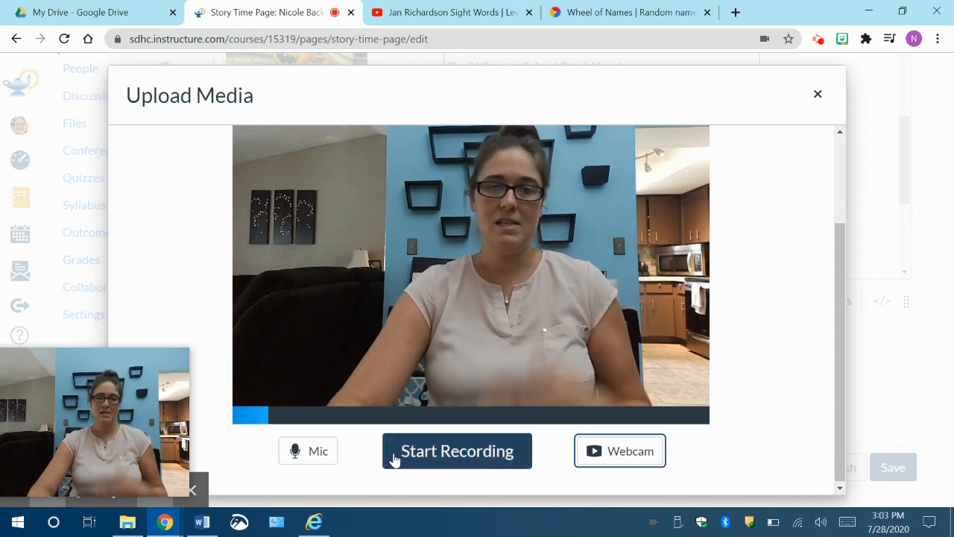
Step: Record a webcam clip of about 15 seconds presenting a book, and save it into the cell beside the Miss Bindergarten cover
click(457, 460)
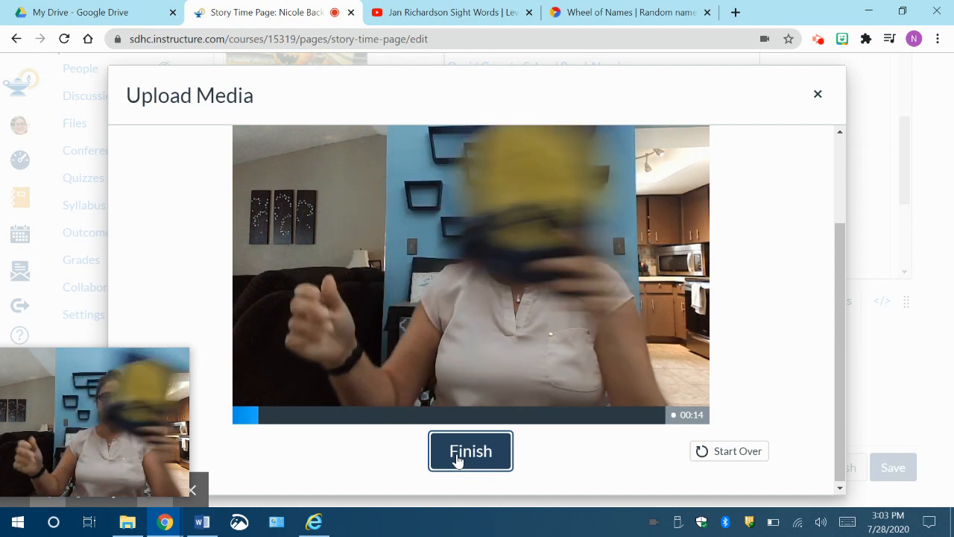
click(457, 461)
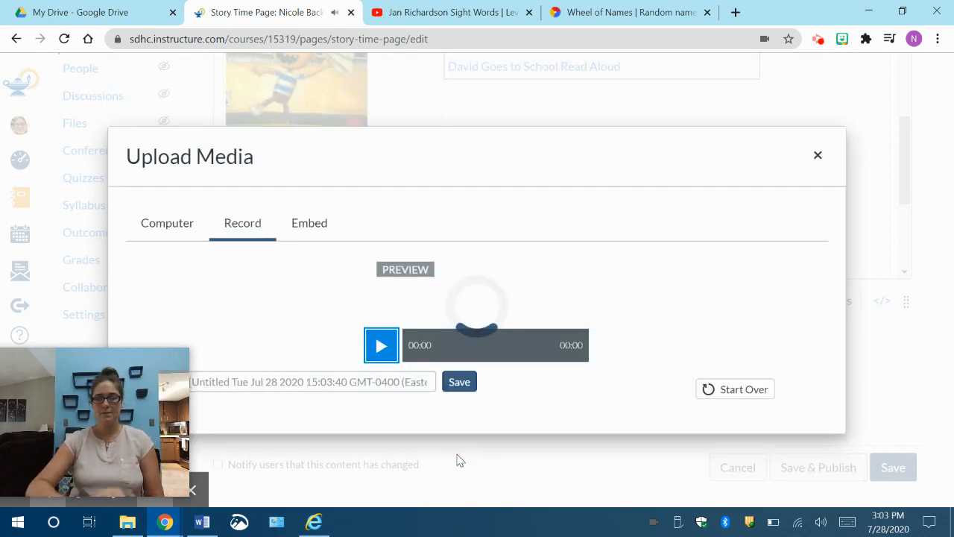
scroll(655, 359, down, 2)
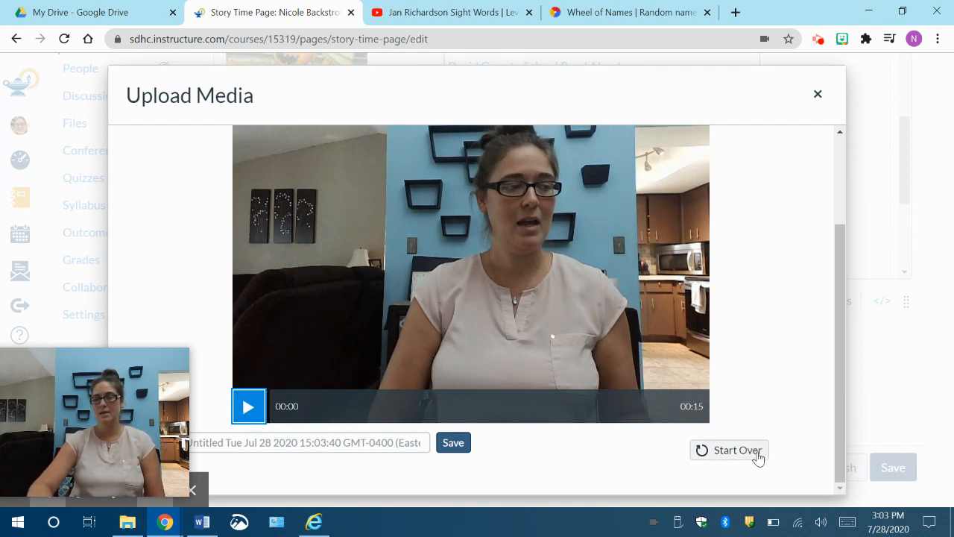
click(453, 445)
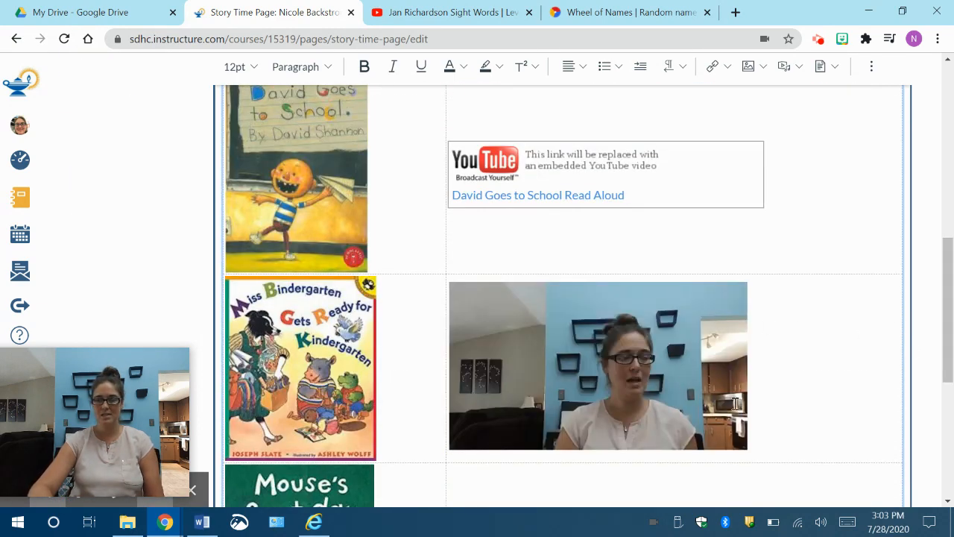
Step: Save the edited Story Time Page without publishing it
scroll(735, 403, down, 2)
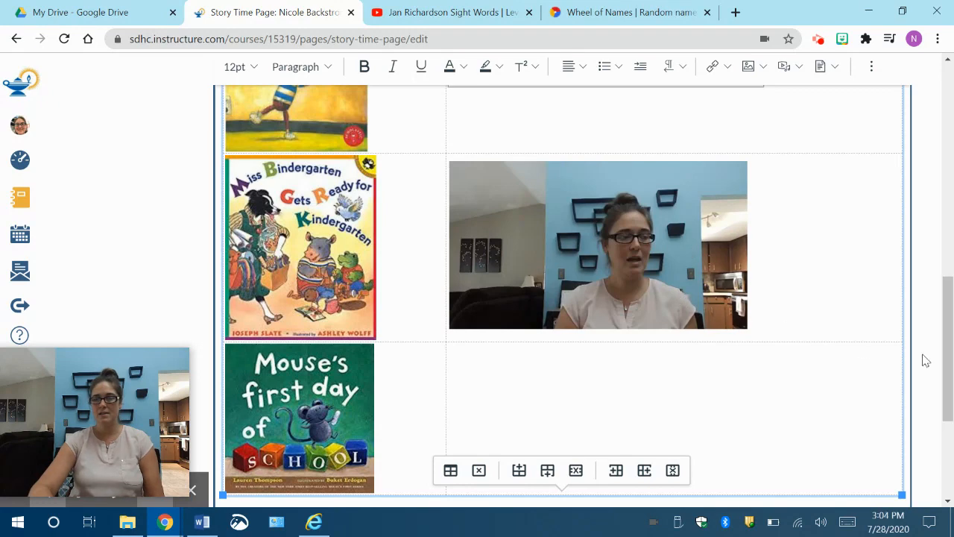
drag(948, 356, 951, 466)
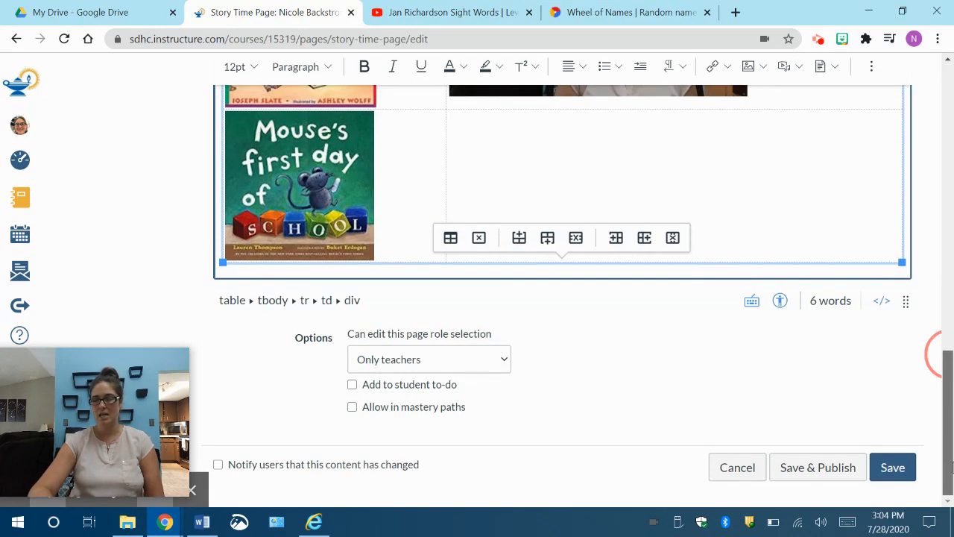
click(893, 468)
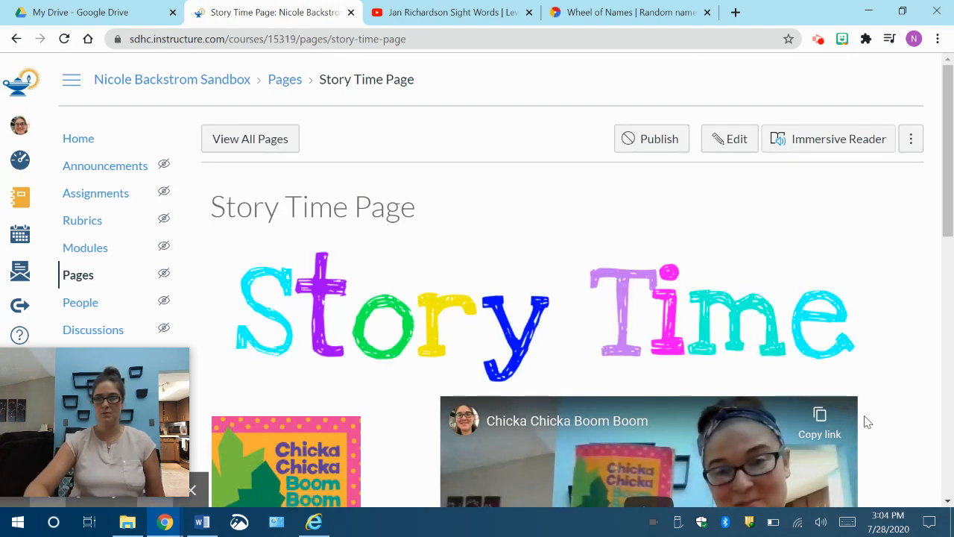
Step: Compare how the embedded, linked and recorded read-aloud videos display on the saved Story Time Page
scroll(904, 401, down, 5)
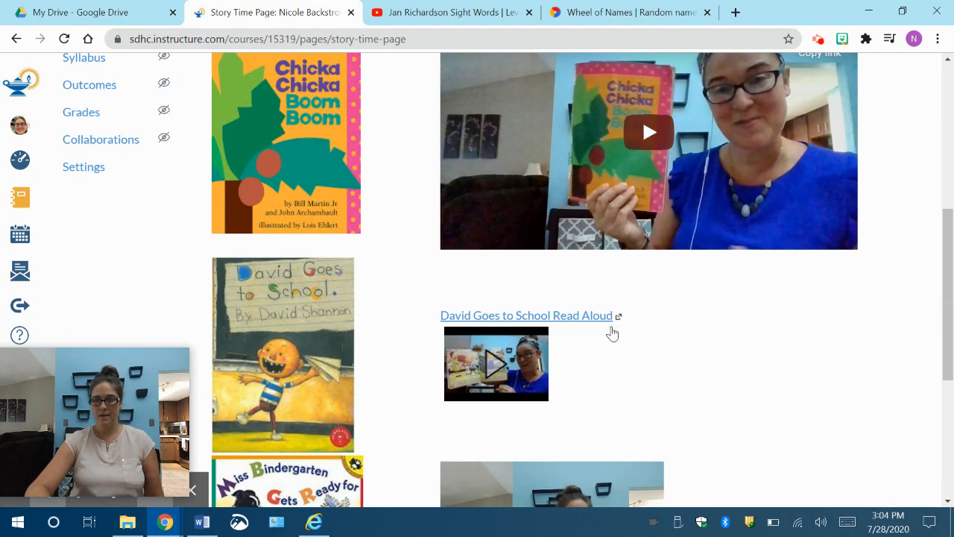
scroll(564, 380, down, 2)
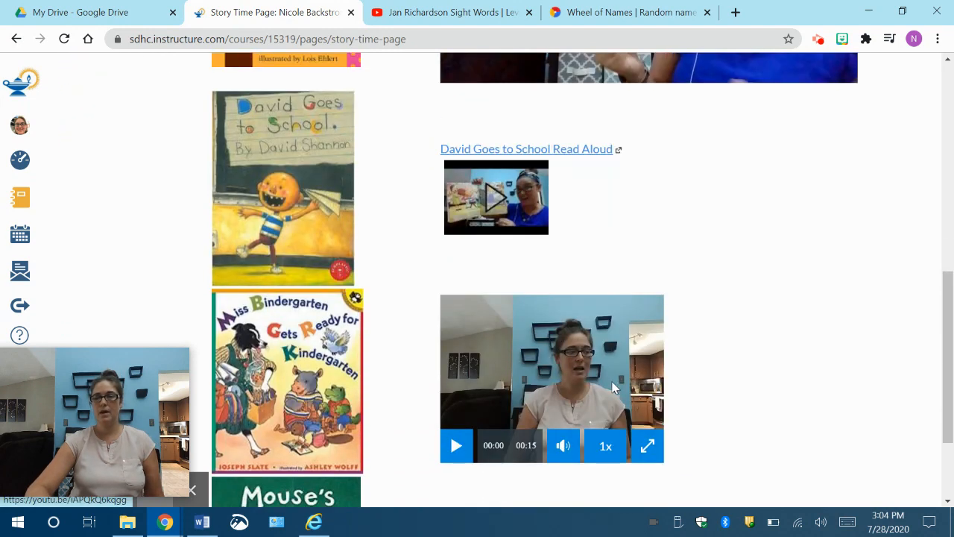
scroll(778, 356, up, 2)
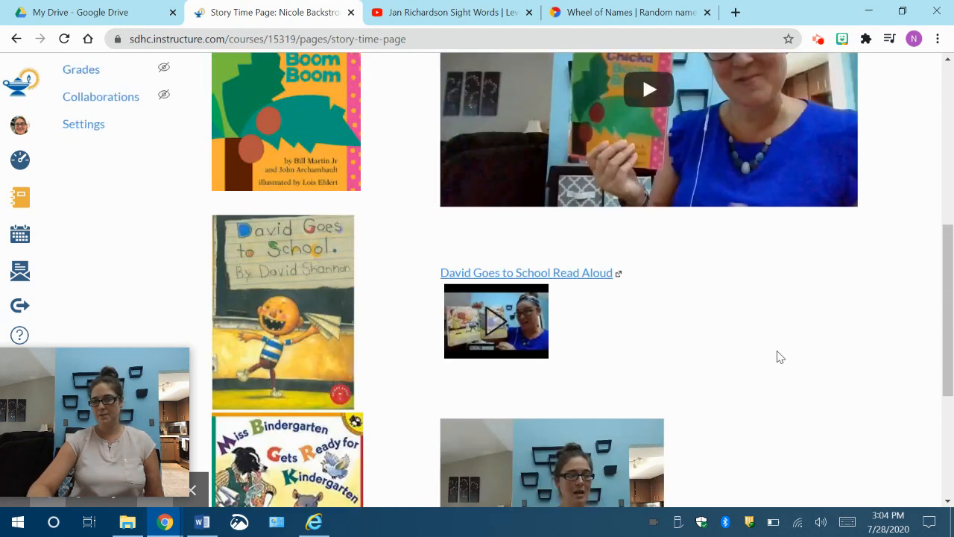
scroll(777, 356, down, 2)
scroll(777, 356, up, 1)
scroll(778, 356, up, 6)
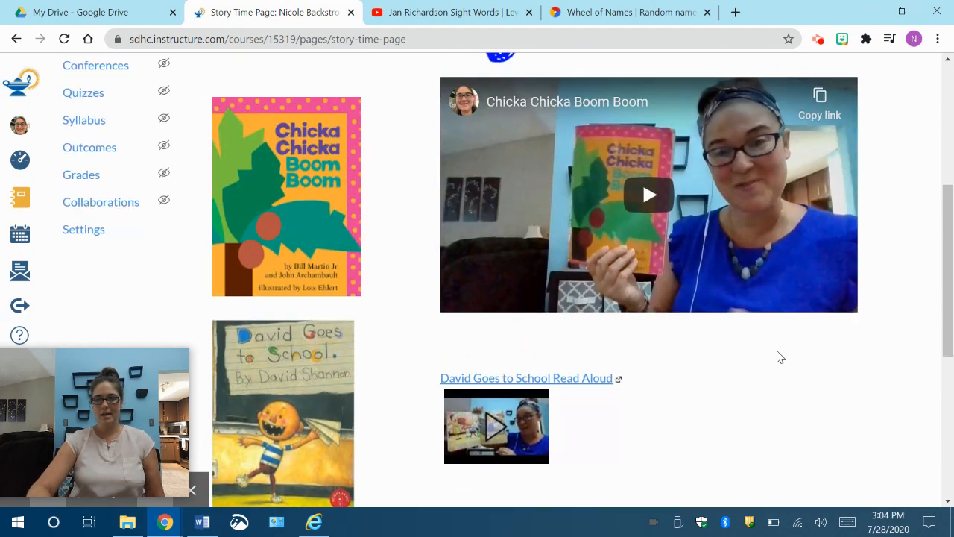
scroll(778, 356, down, 2)
scroll(777, 357, down, 3)
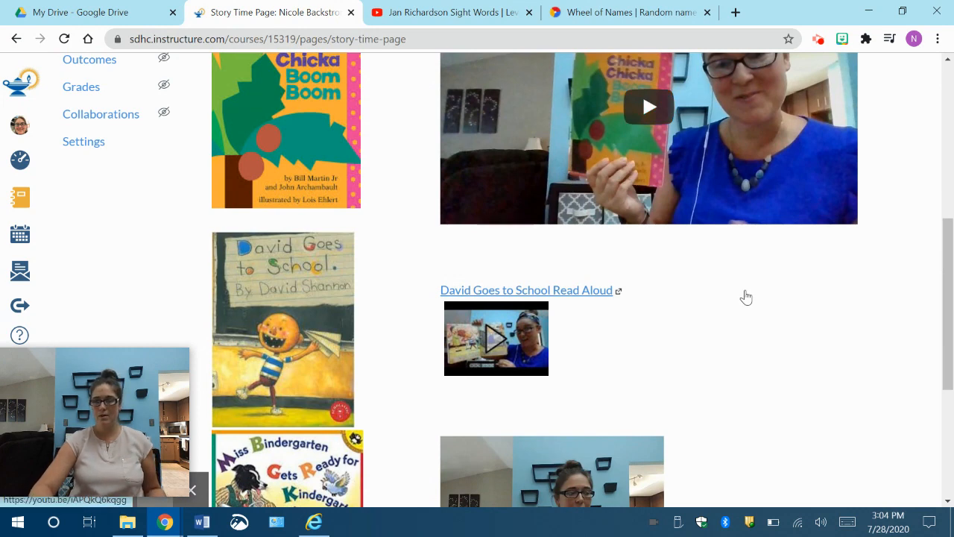
scroll(746, 297, up, 2)
scroll(745, 296, down, 2)
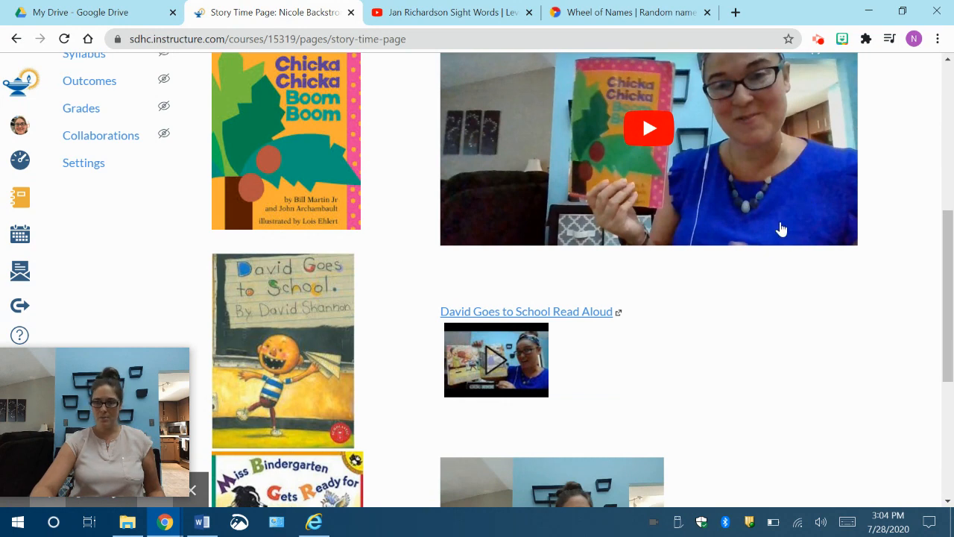
scroll(705, 372, down, 3)
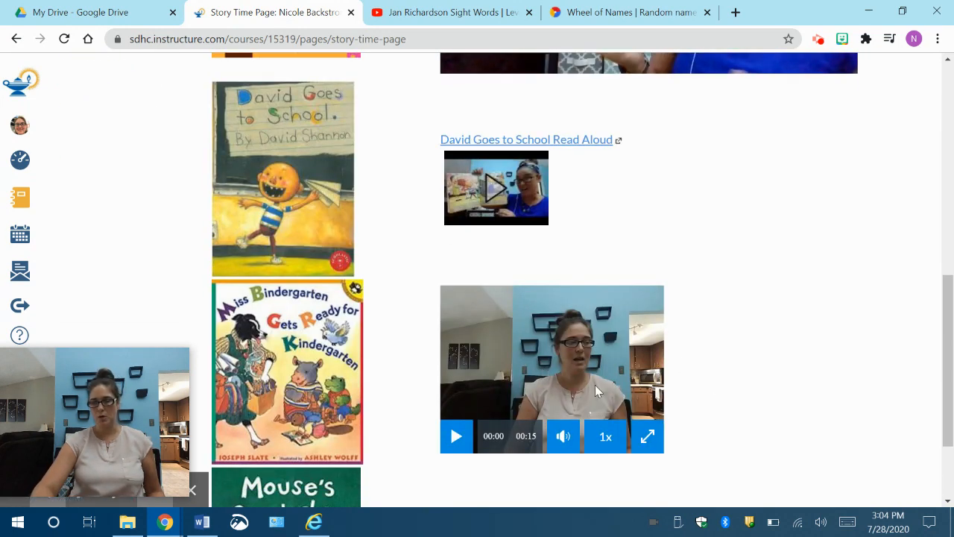
Step: Play the recorded video beside the Miss Bindergarten cover, view it in full screen, then return to the page and pause it
click(453, 442)
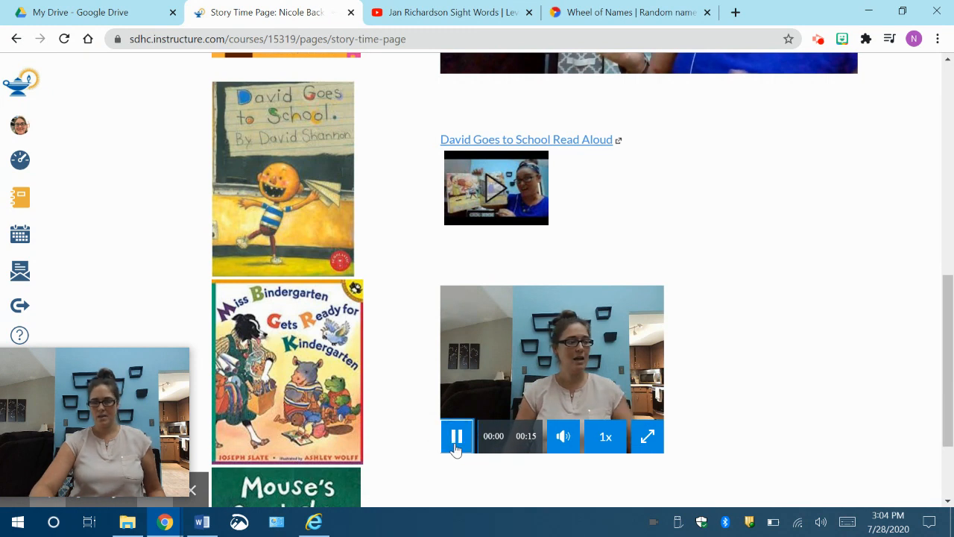
click(647, 440)
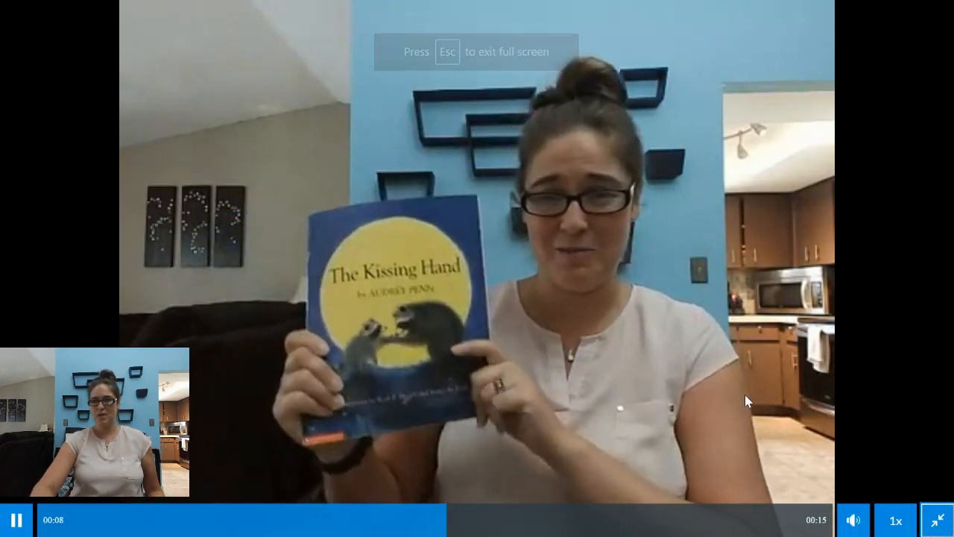
click(936, 520)
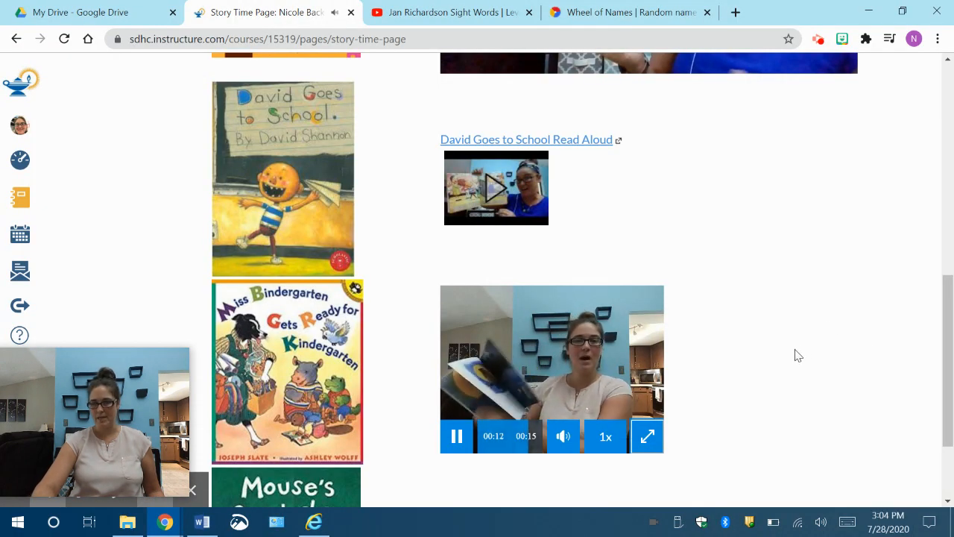
click(459, 441)
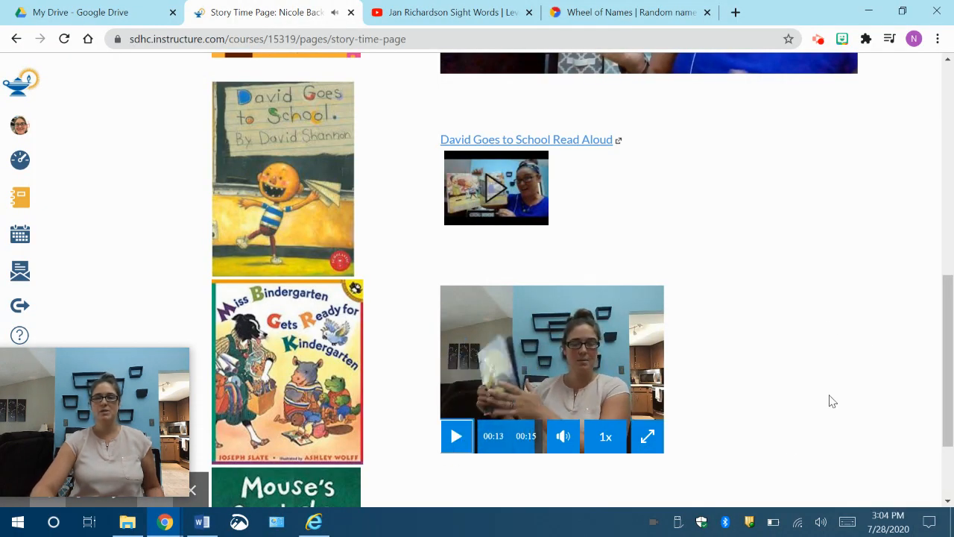
Step: Go to the course's list of pages and start a new page titled Sample Page
scroll(825, 294, up, 3)
scroll(825, 294, up, 2)
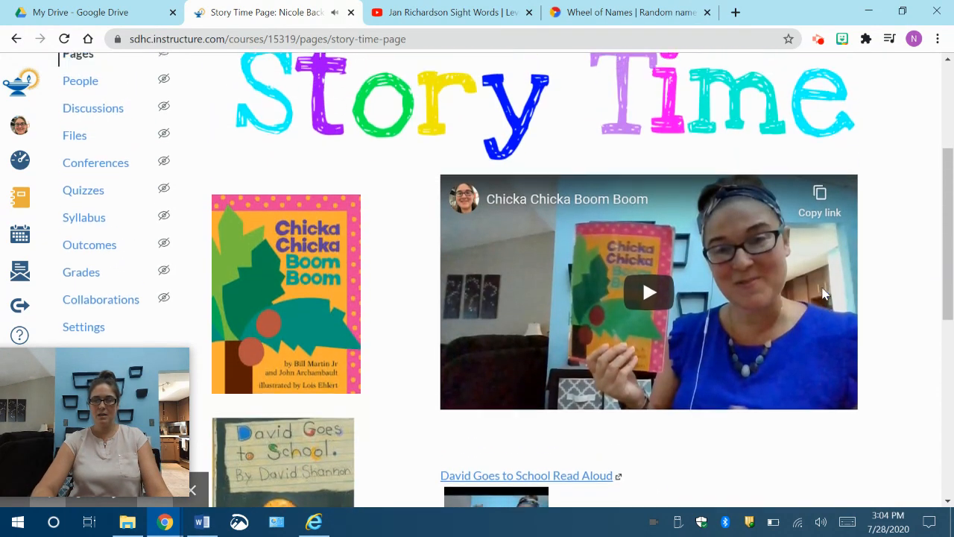
scroll(825, 293, down, 6)
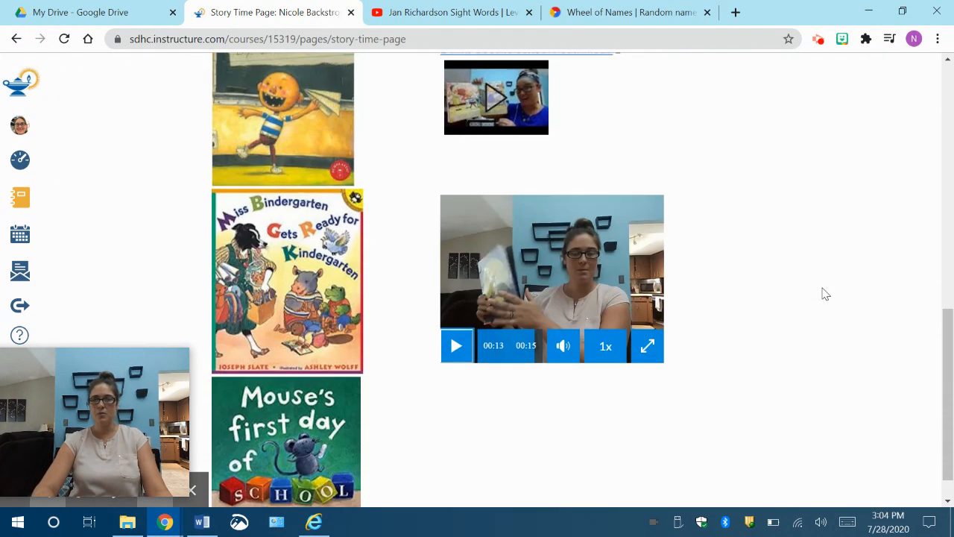
scroll(824, 292, up, 9)
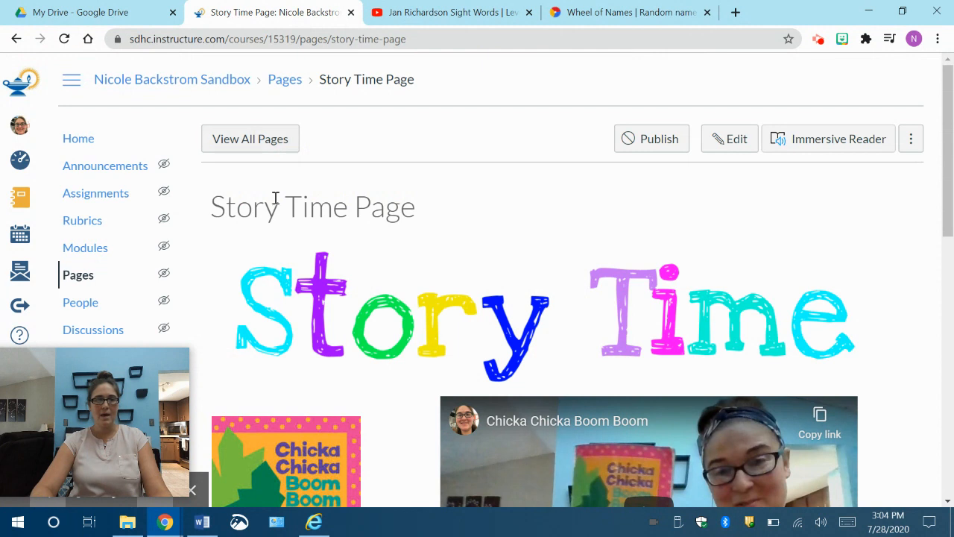
click(283, 87)
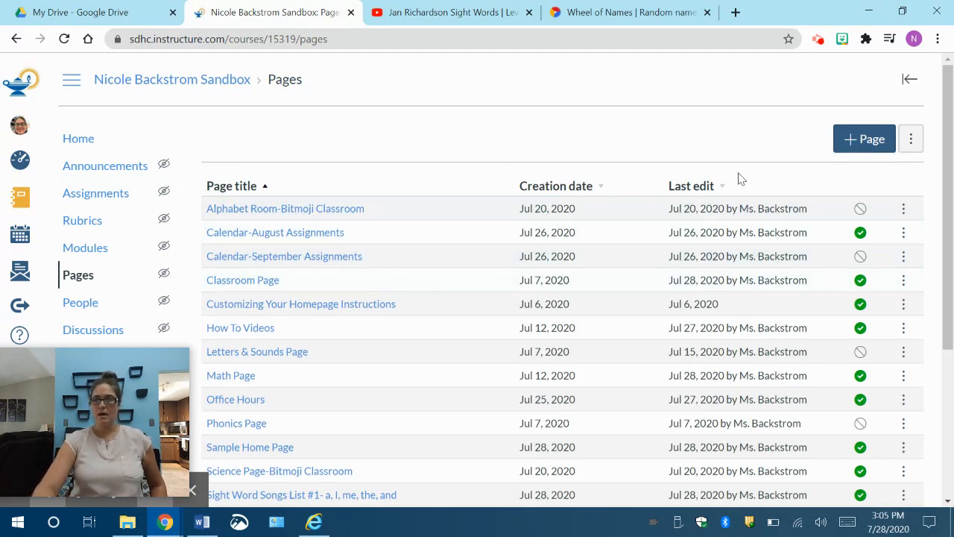
click(860, 142)
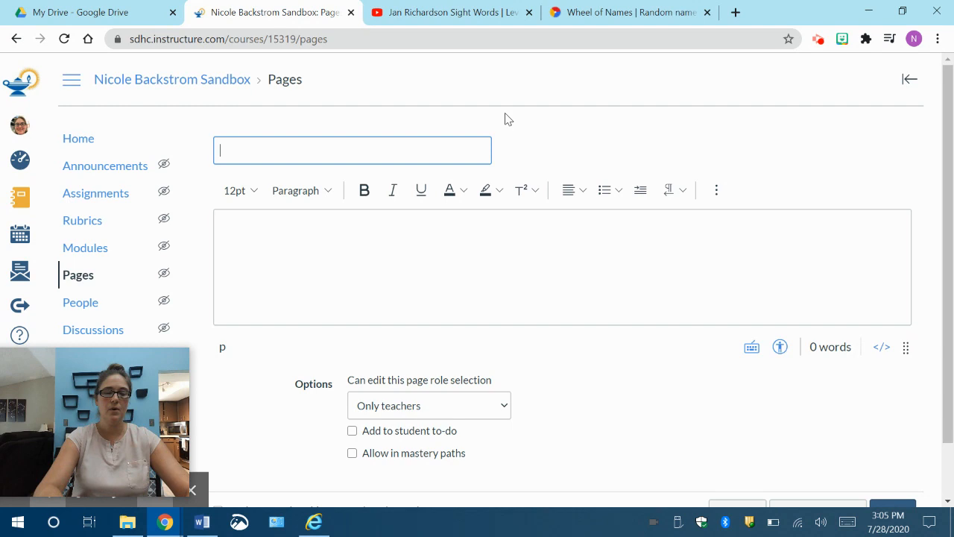
text(Sample Page)
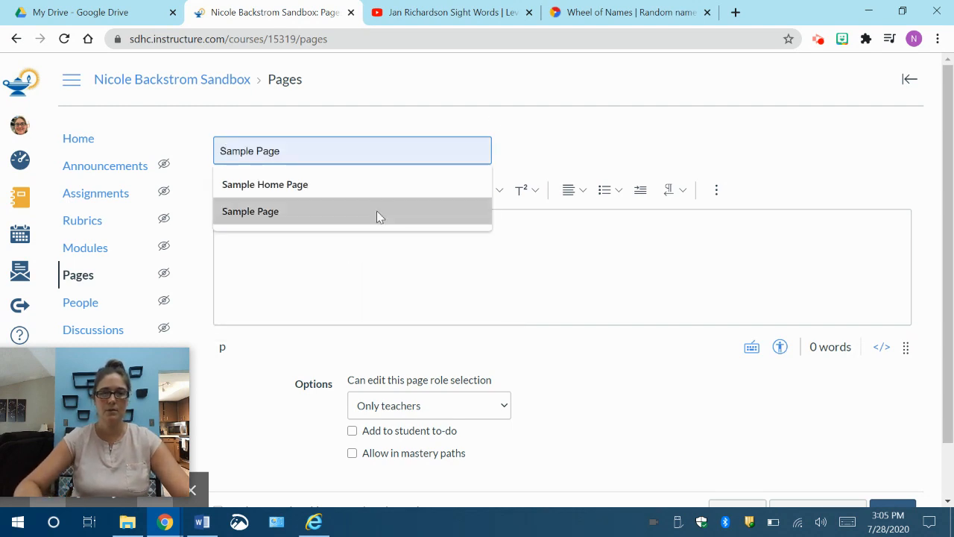
click(376, 212)
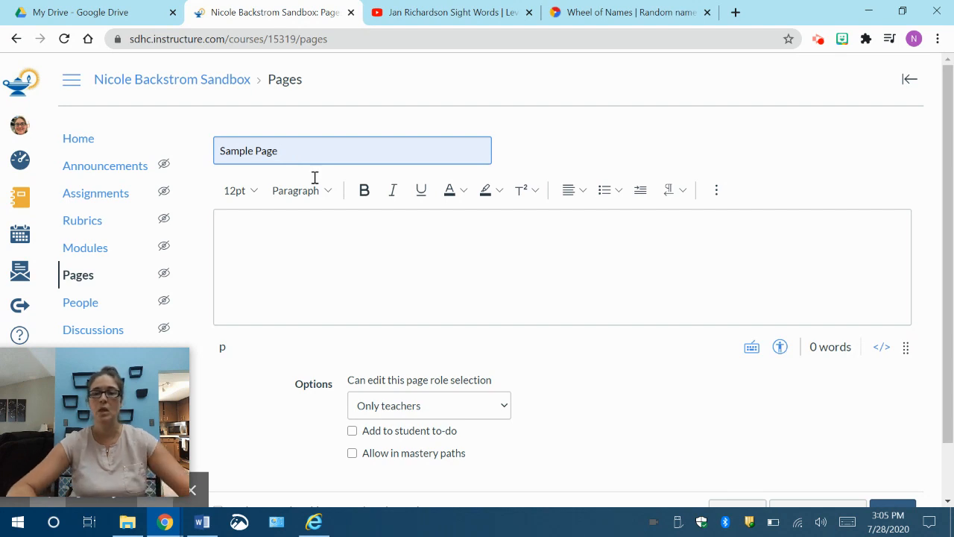
Step: Insert a table with two columns and five rows into the Sample Page's content area
click(722, 193)
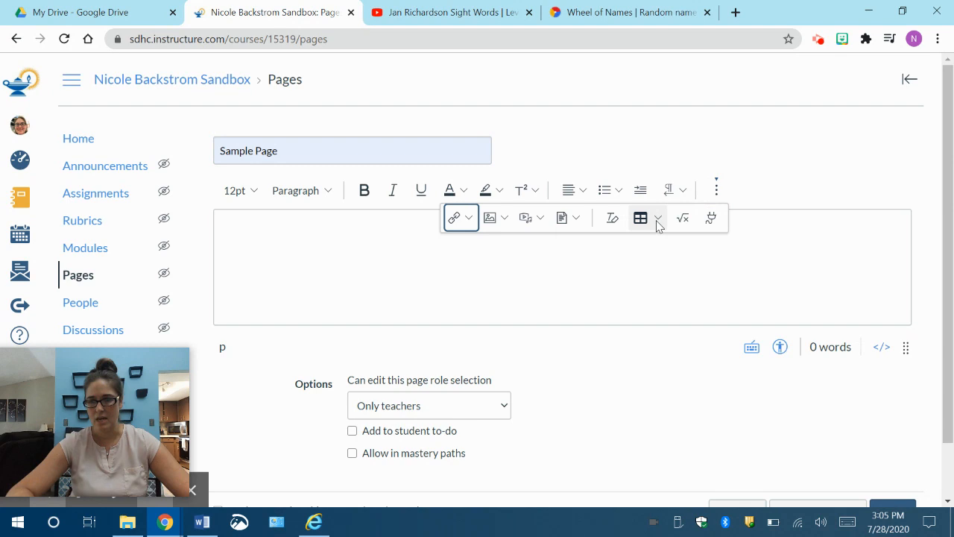
click(656, 220)
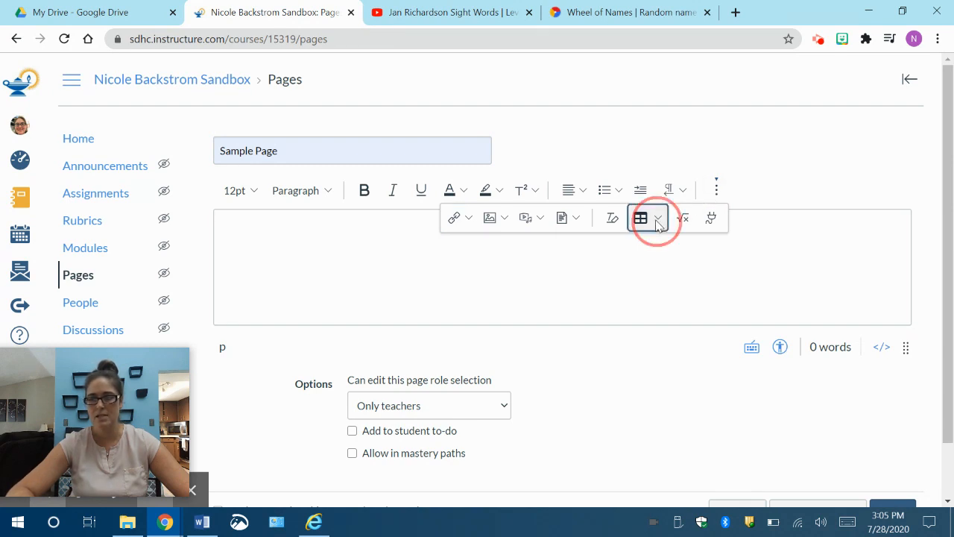
mouse_move(666, 246)
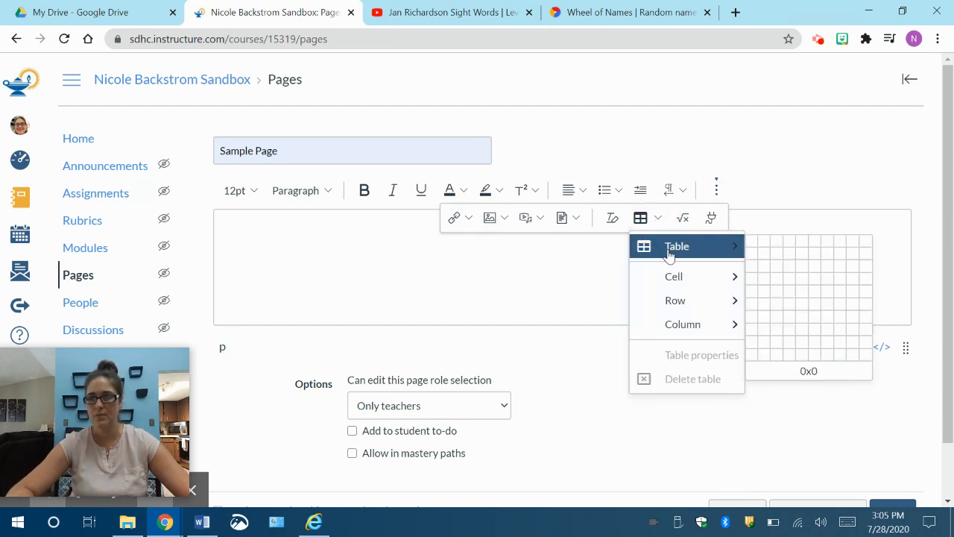
click(767, 292)
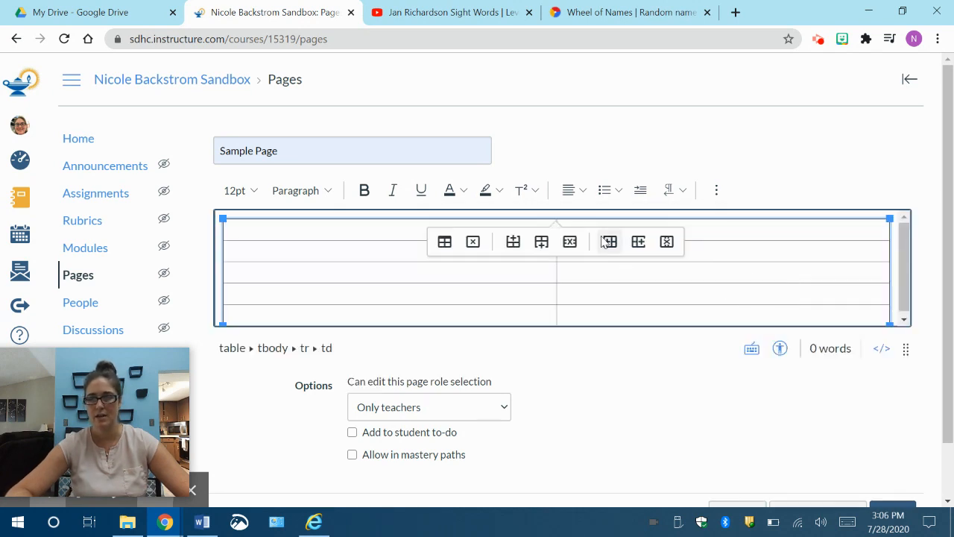
Step: Merge the two cells of the table's first row into a single cell
click(402, 229)
click(403, 229)
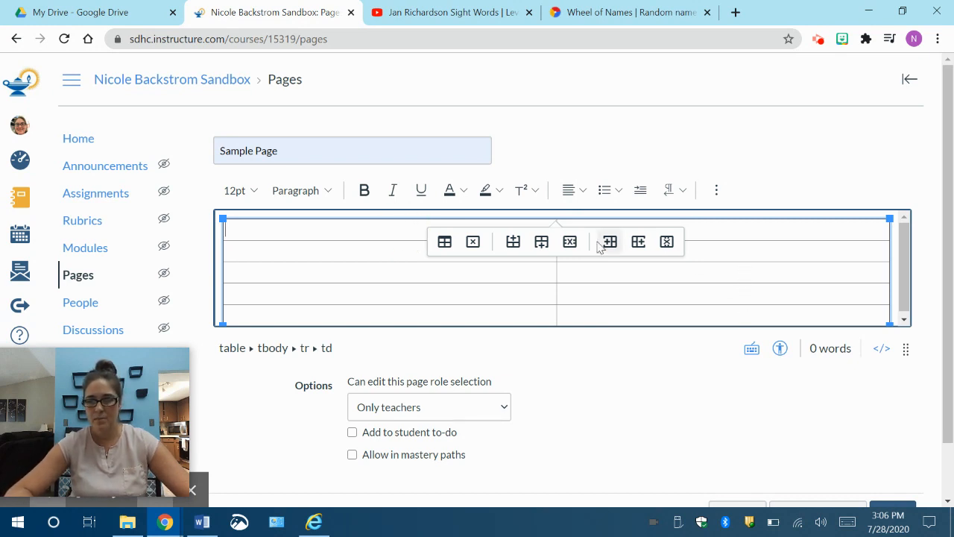
click(560, 229)
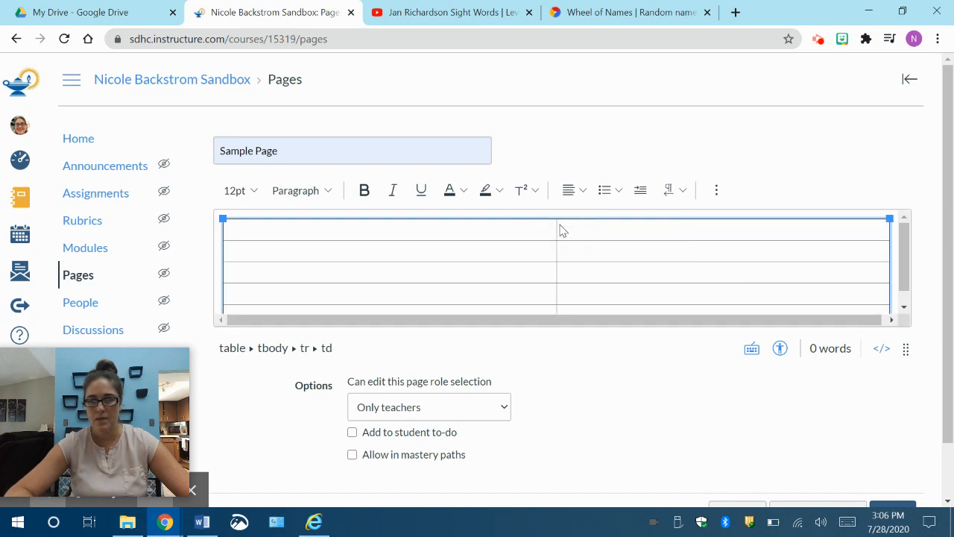
click(256, 228)
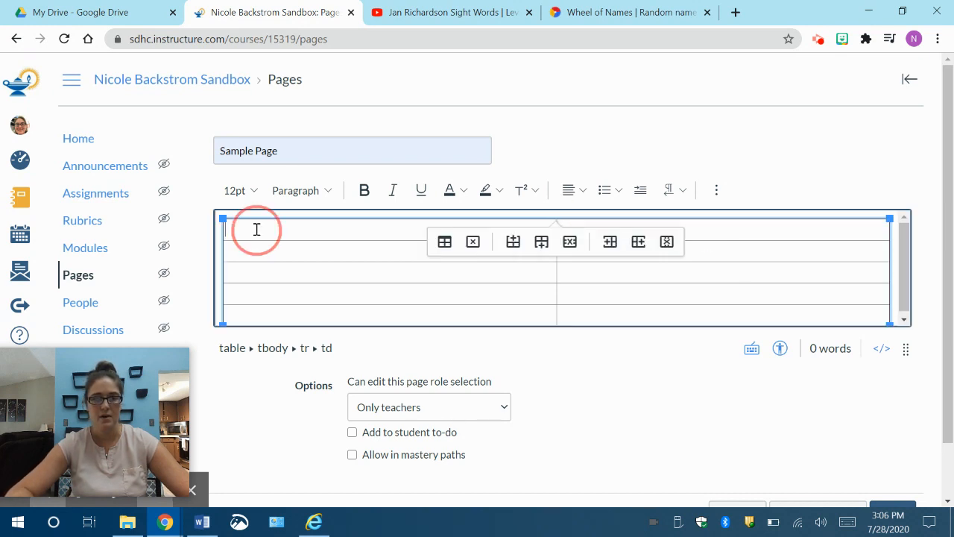
drag(477, 237, 732, 223)
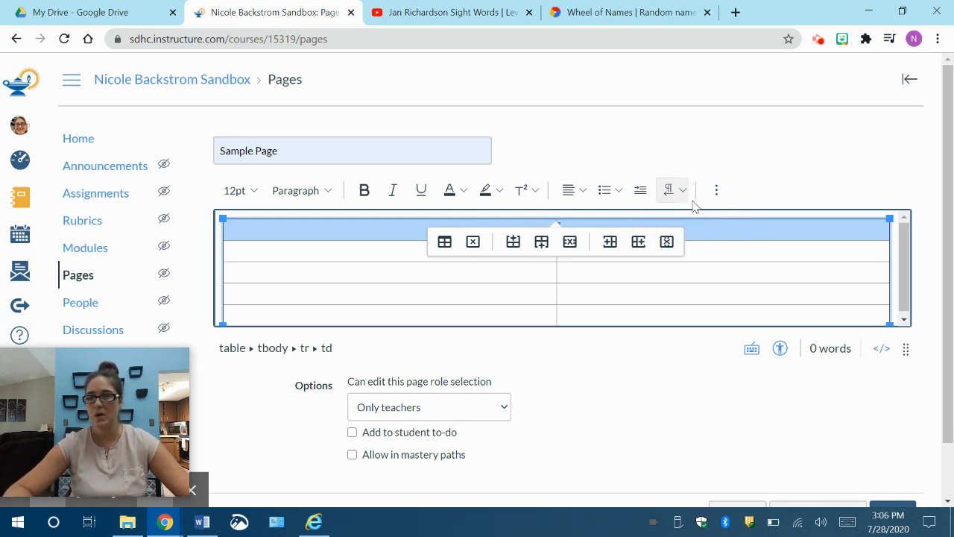
click(716, 191)
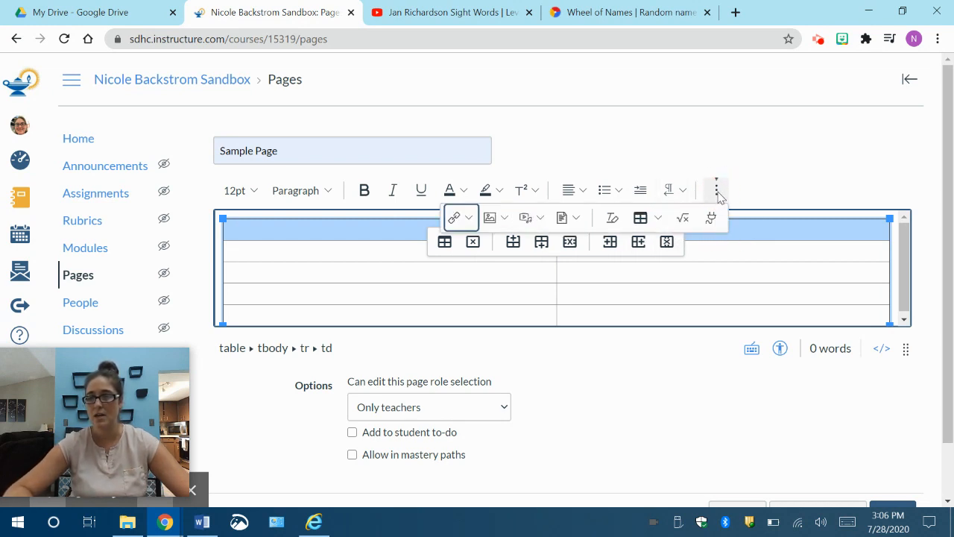
click(653, 218)
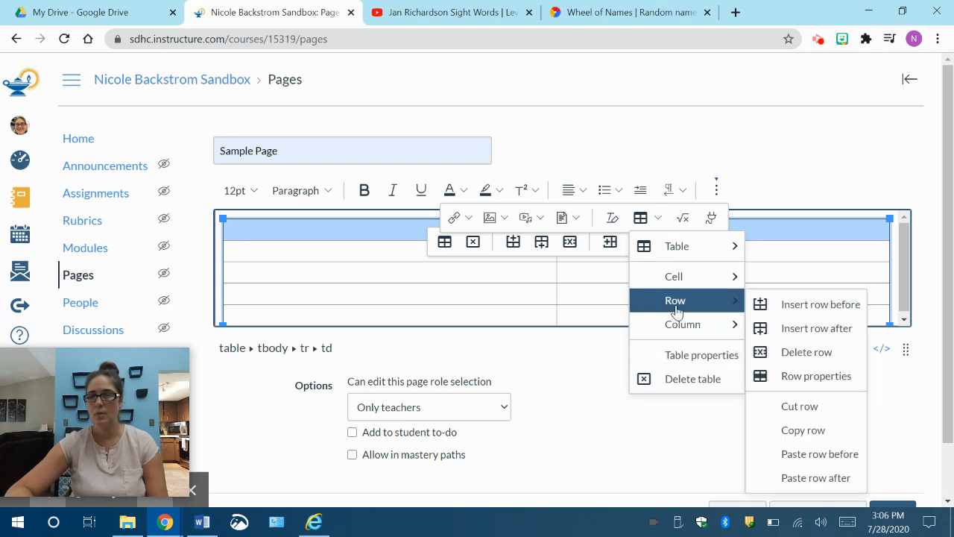
mouse_move(677, 278)
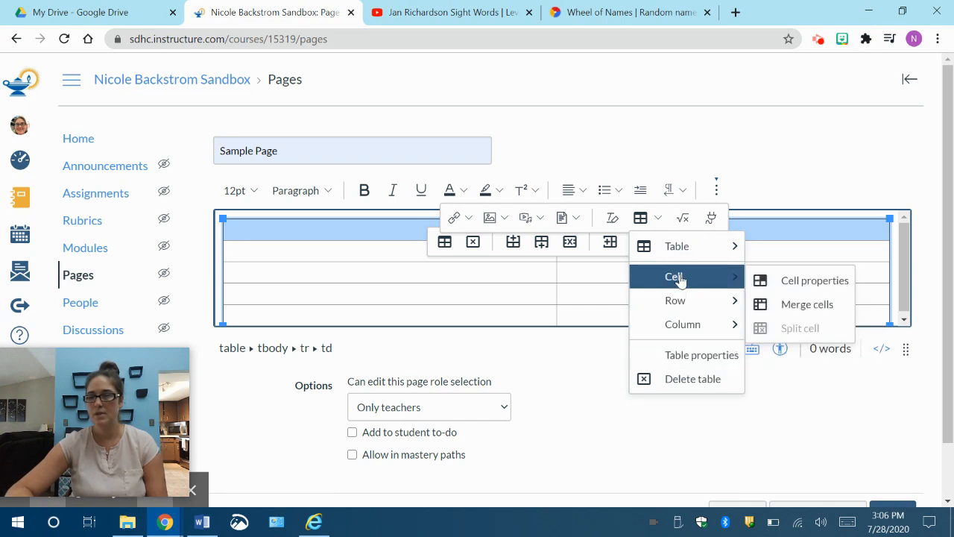
click(770, 304)
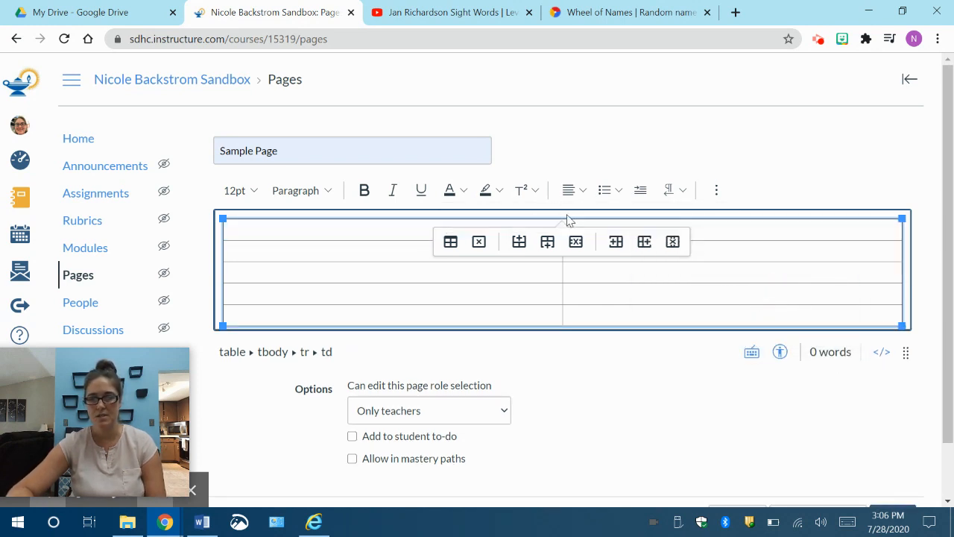
scroll(738, 211, down, 2)
scroll(739, 211, up, 2)
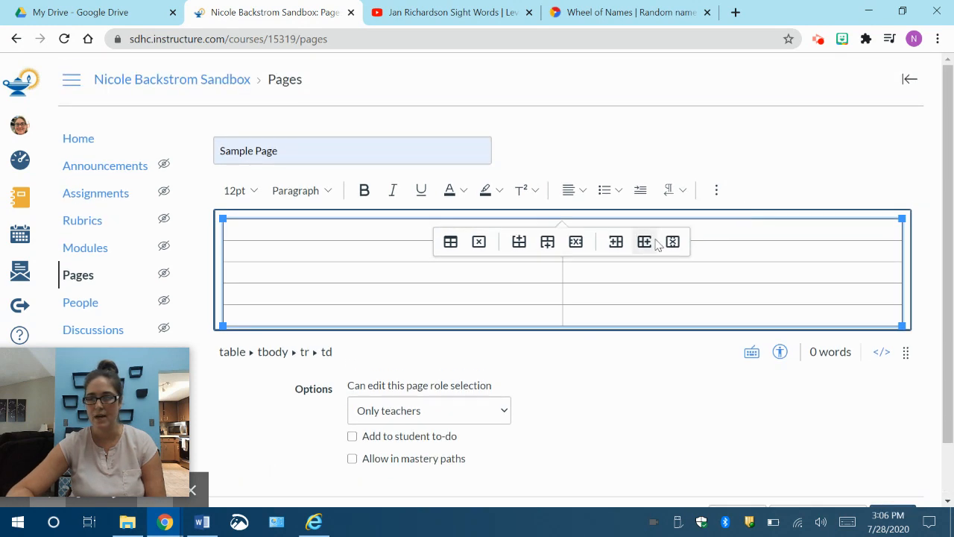
Step: Open the image upload dialog for the merged first row of the table
click(722, 231)
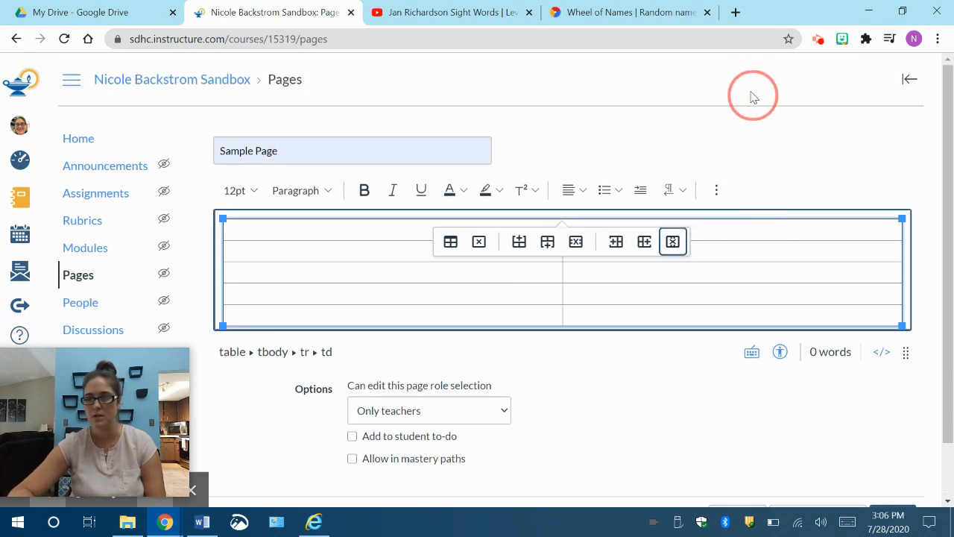
right_click(755, 230)
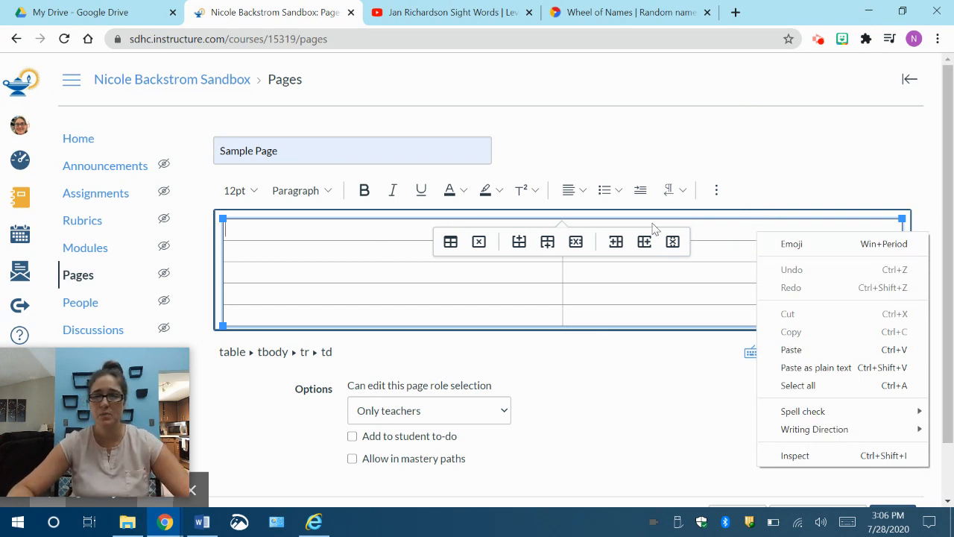
right_click(716, 194)
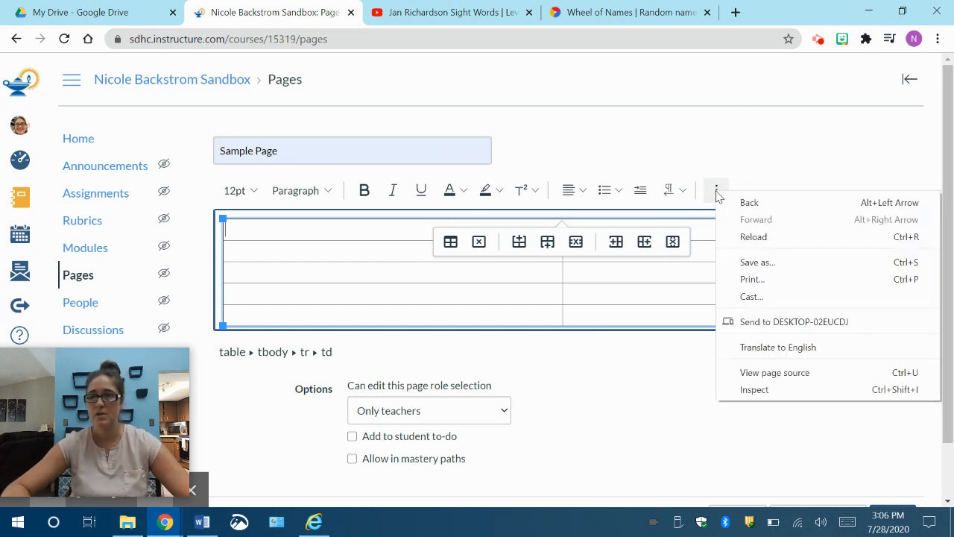
click(714, 190)
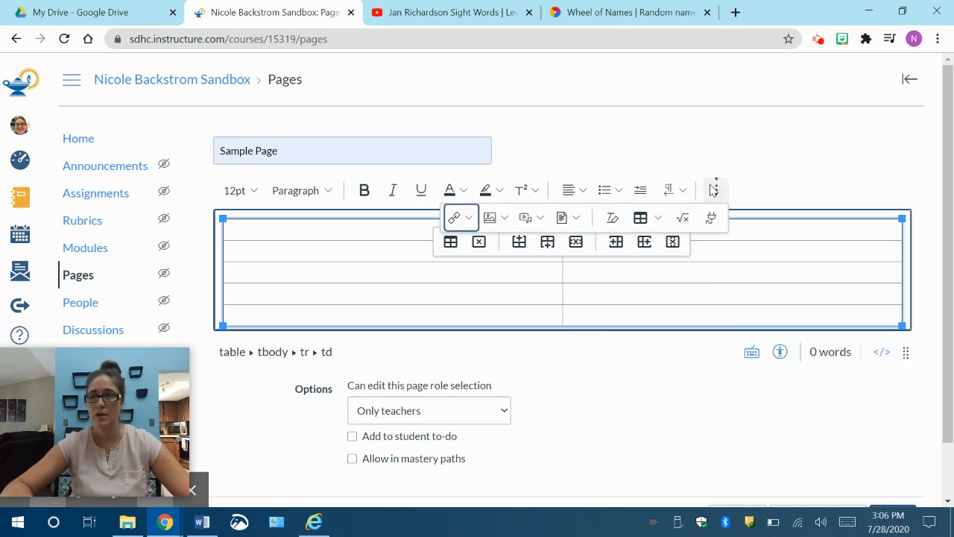
click(495, 221)
click(506, 247)
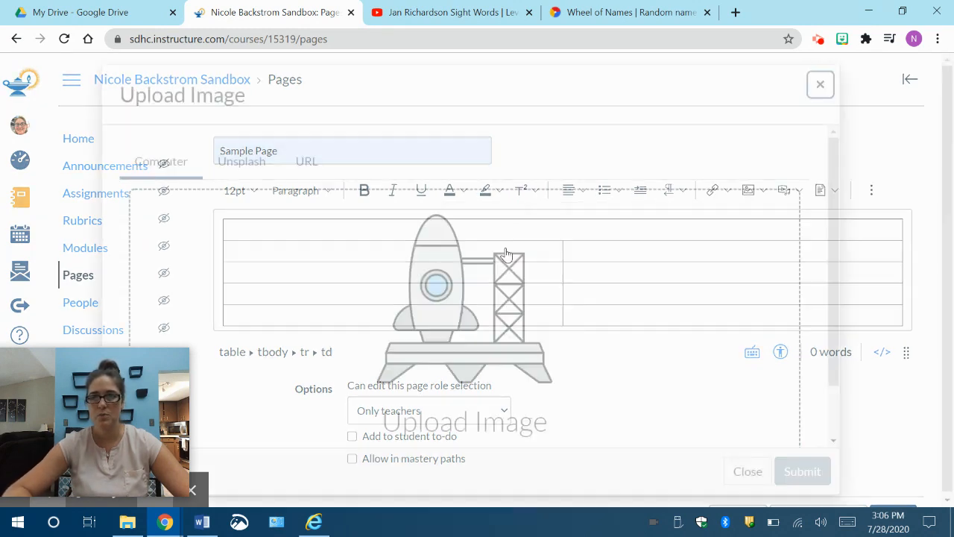
Step: Upload Sight Words.png from the Sight word page folder into the merged first row, with the browser window temporarily reduced beside the folder
click(913, 13)
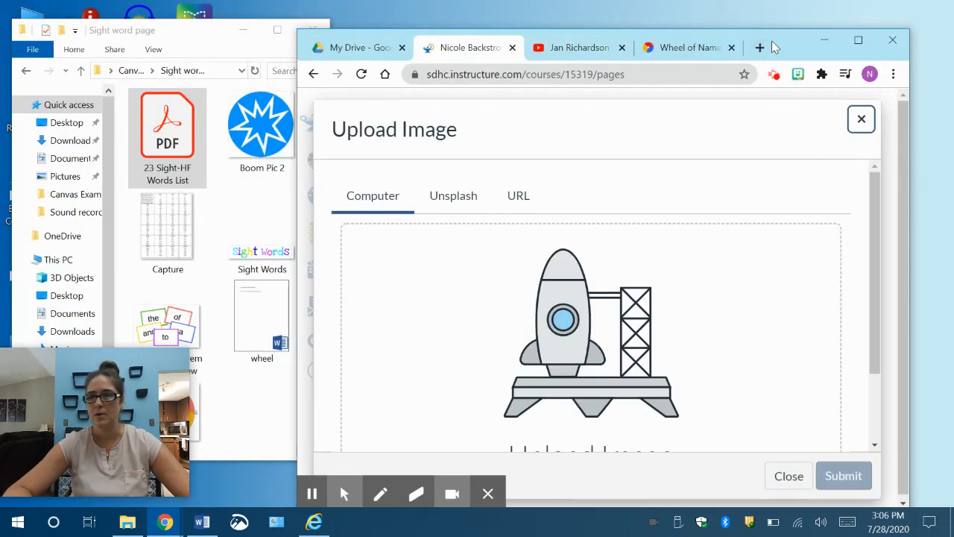
drag(775, 47, 825, 26)
click(272, 261)
drag(272, 260, 557, 281)
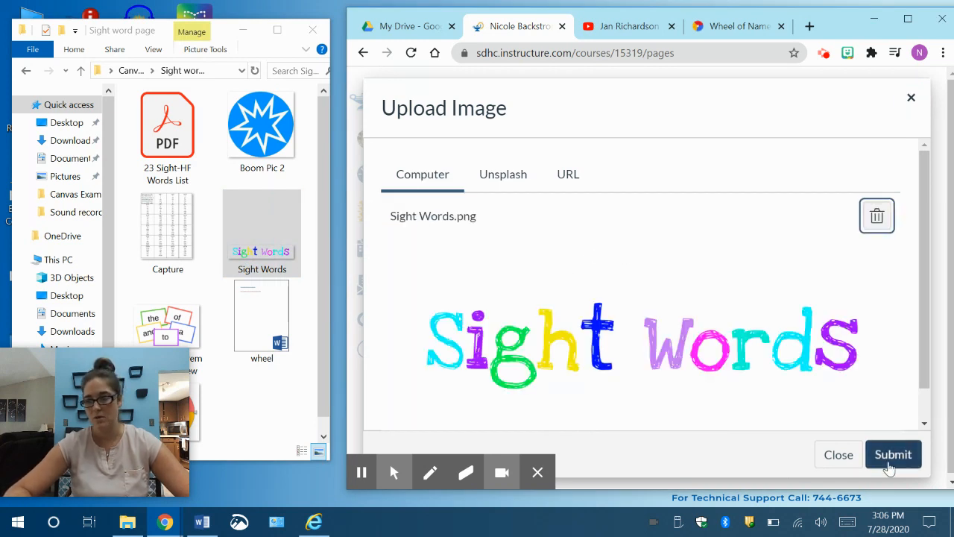
click(893, 456)
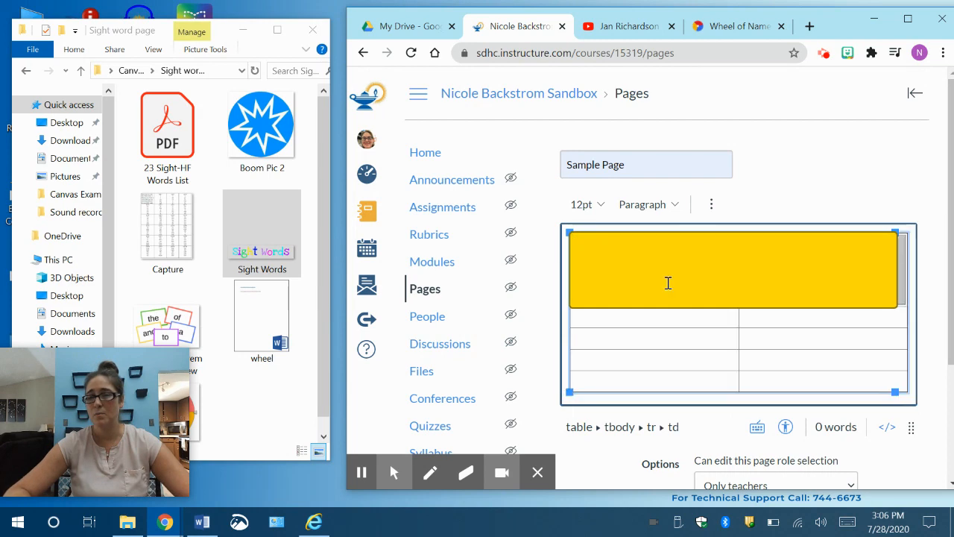
click(908, 18)
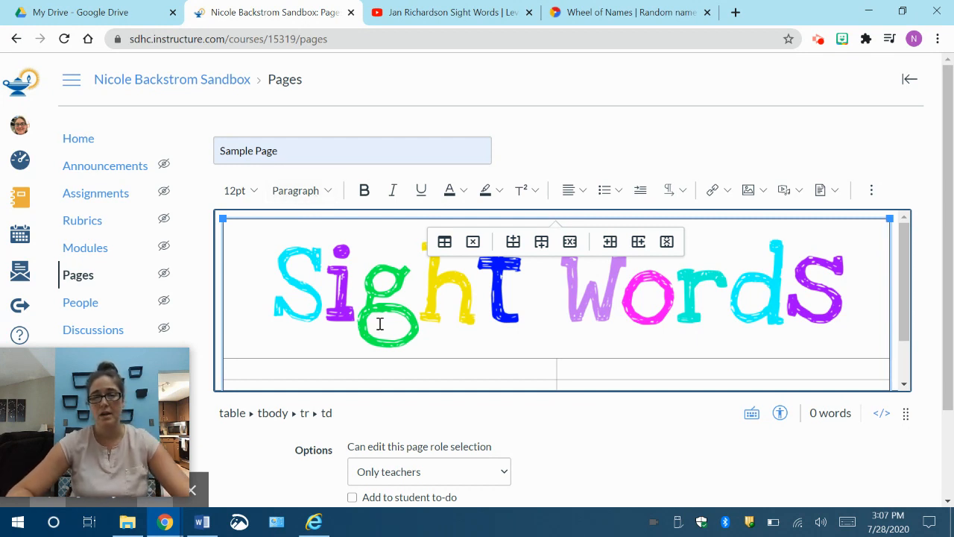
Step: Merge the two cells of the table row directly below the Sight Words banner
click(438, 370)
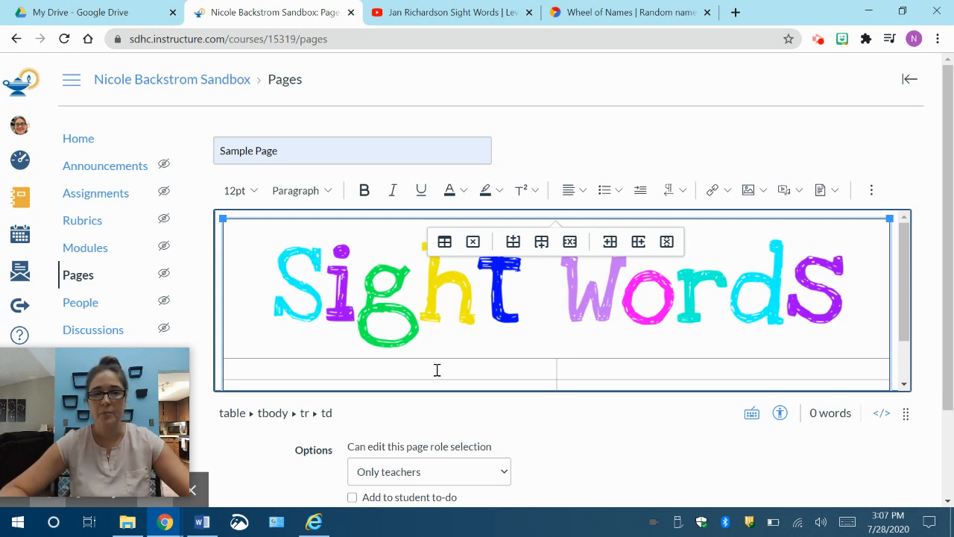
scroll(437, 370, down, 2)
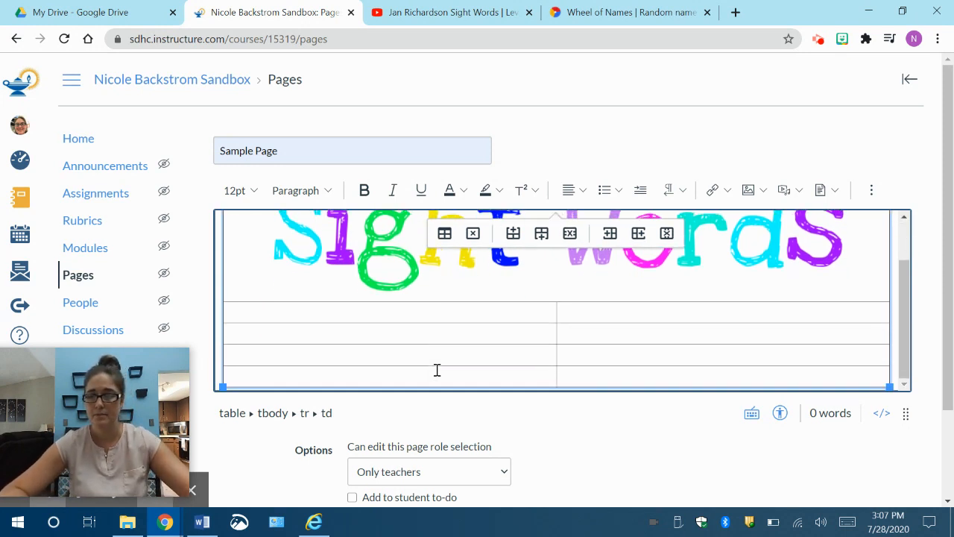
scroll(437, 370, down, 1)
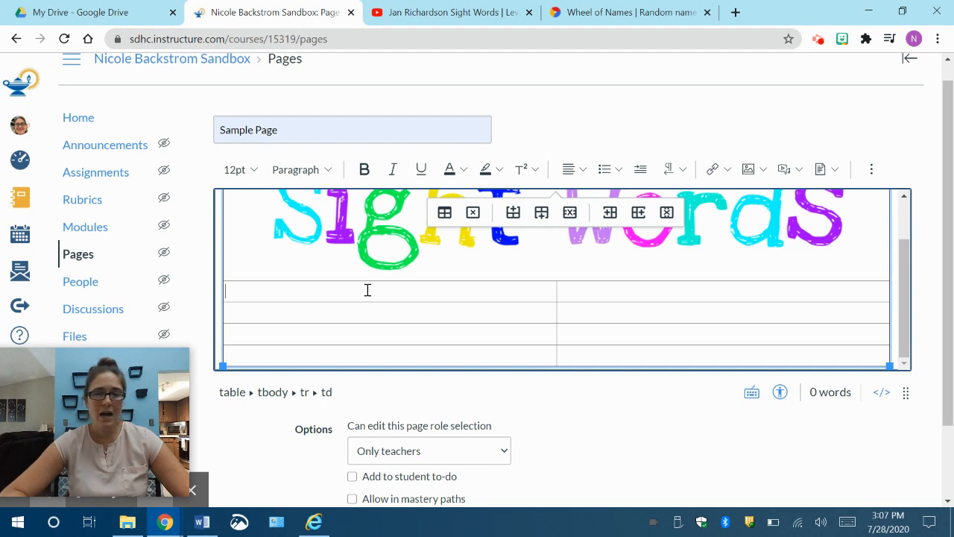
drag(426, 291, 599, 287)
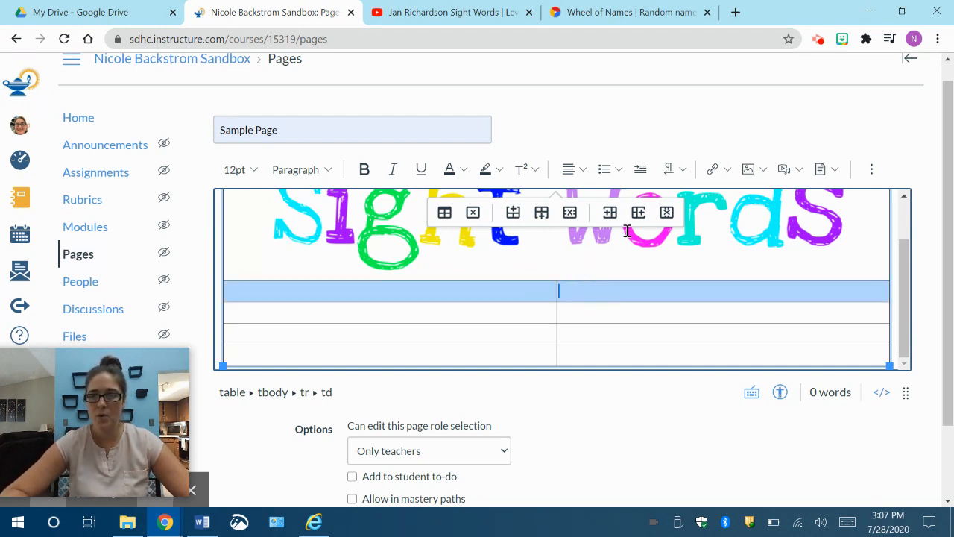
click(870, 170)
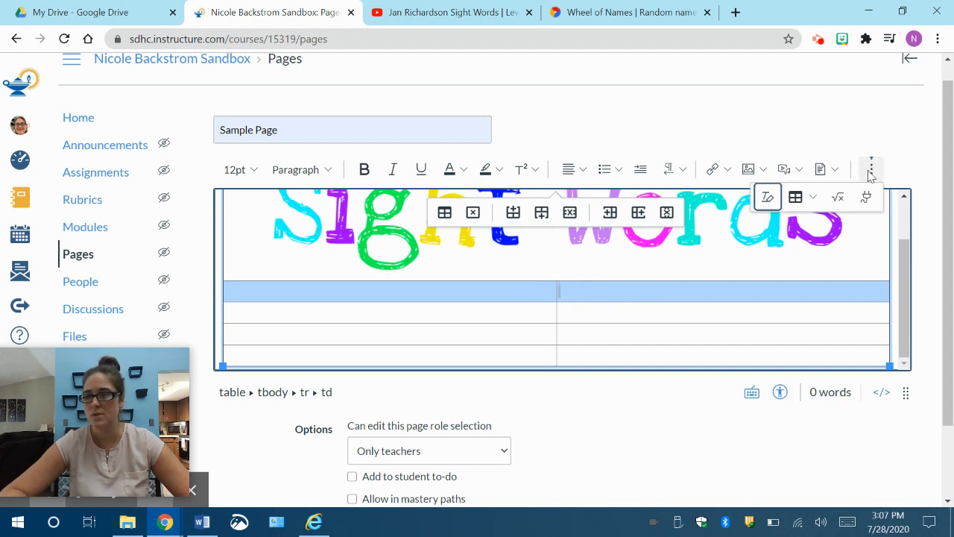
click(815, 200)
mouse_move(838, 303)
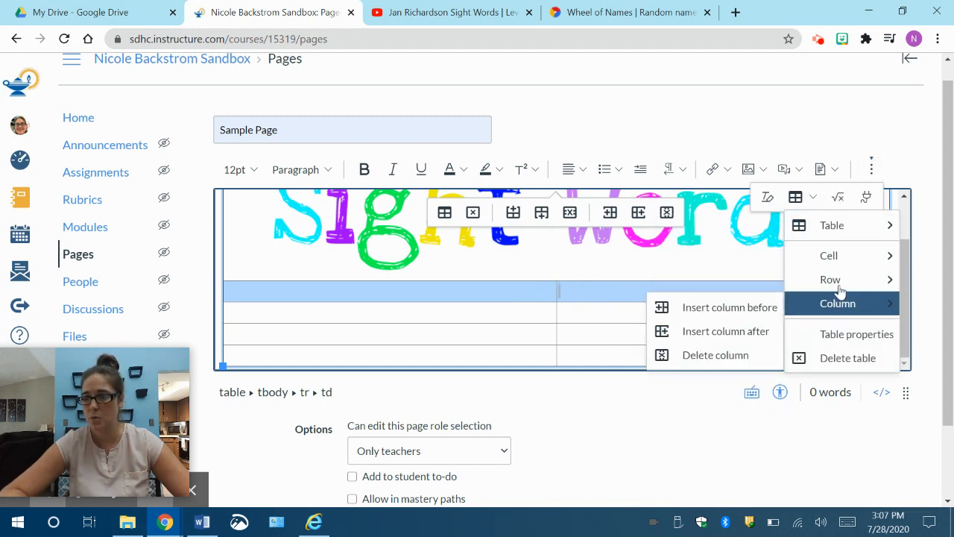
mouse_move(828, 257)
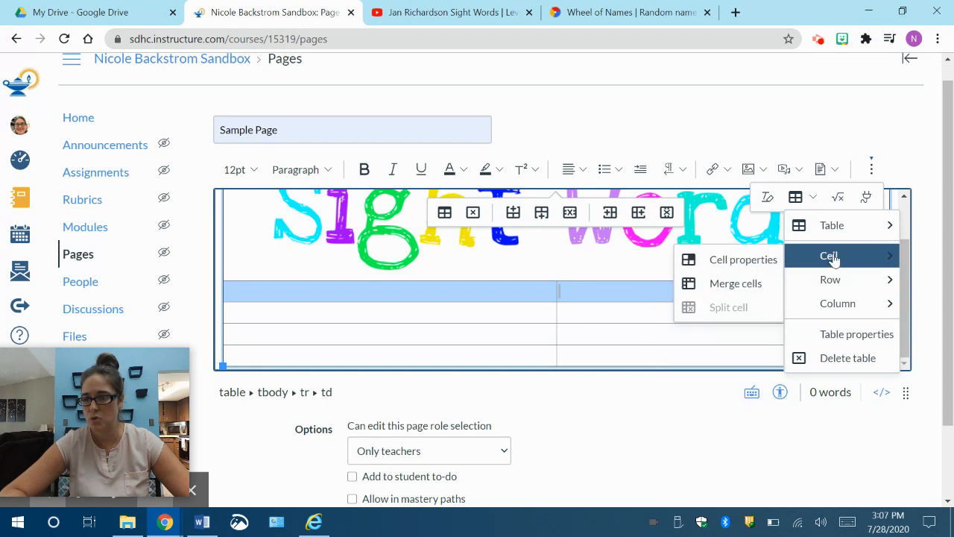
click(738, 284)
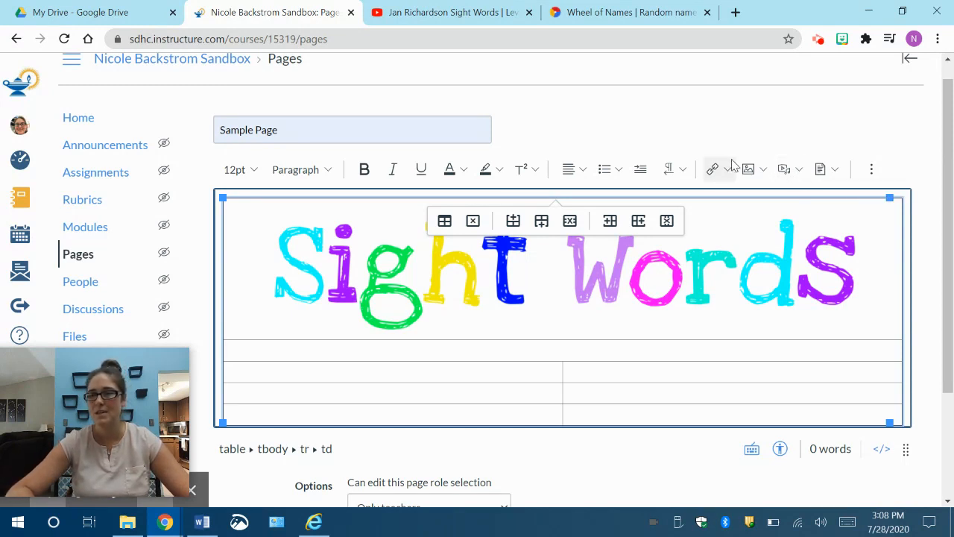
Step: Open the media recorder for the merged row below the Sight Words banner and choose the USB Live camera as its webcam
click(870, 169)
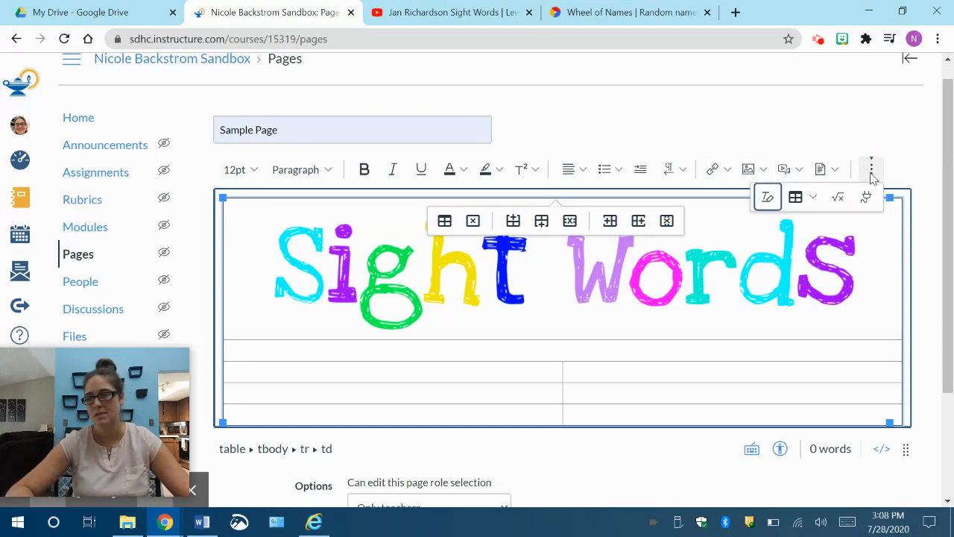
click(871, 170)
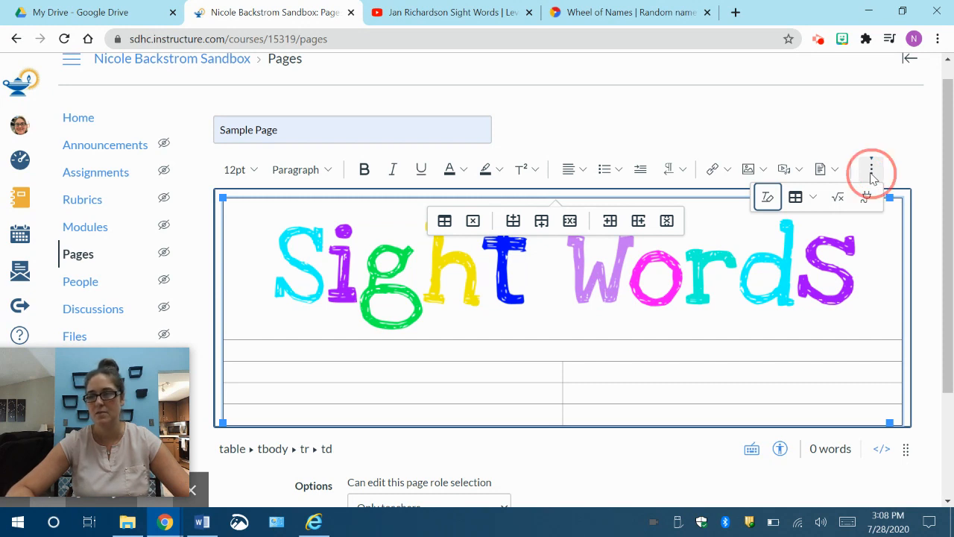
click(786, 172)
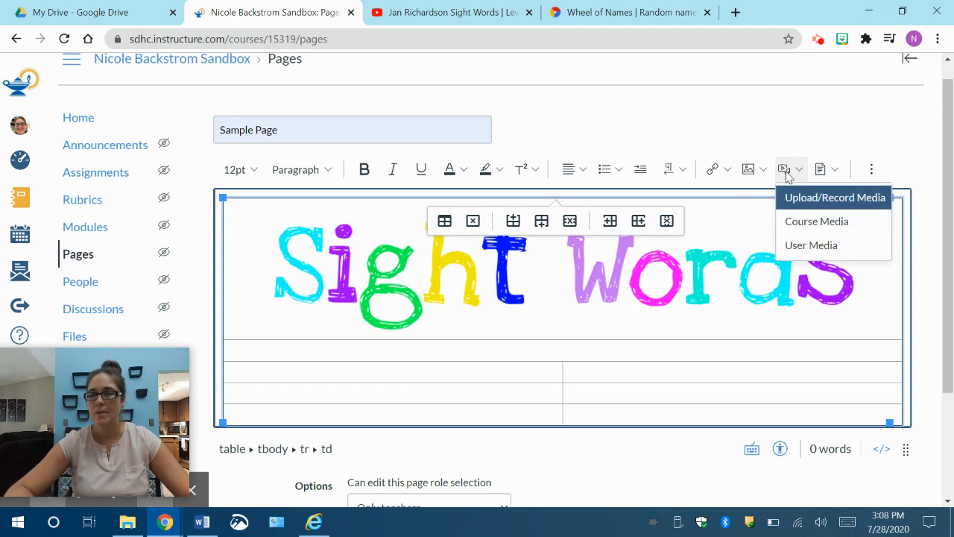
click(803, 200)
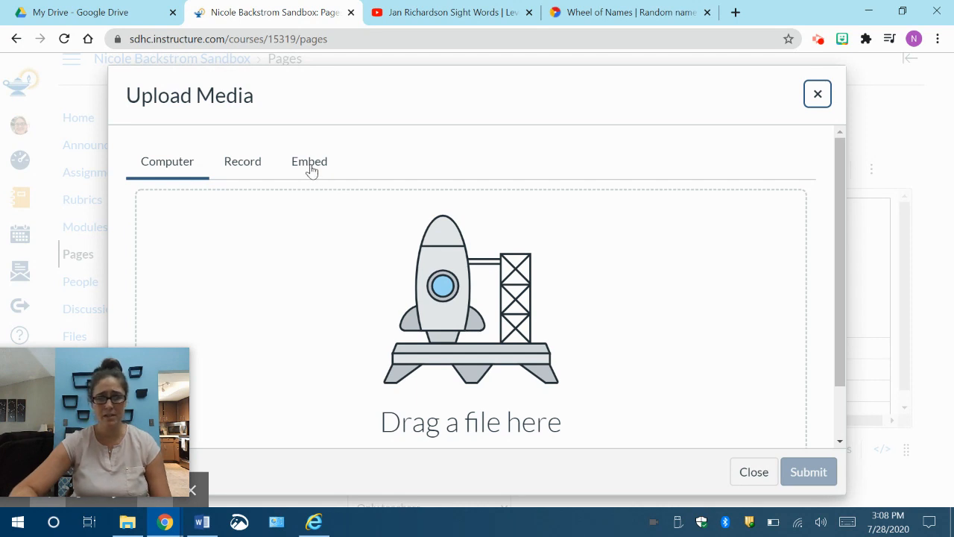
click(251, 164)
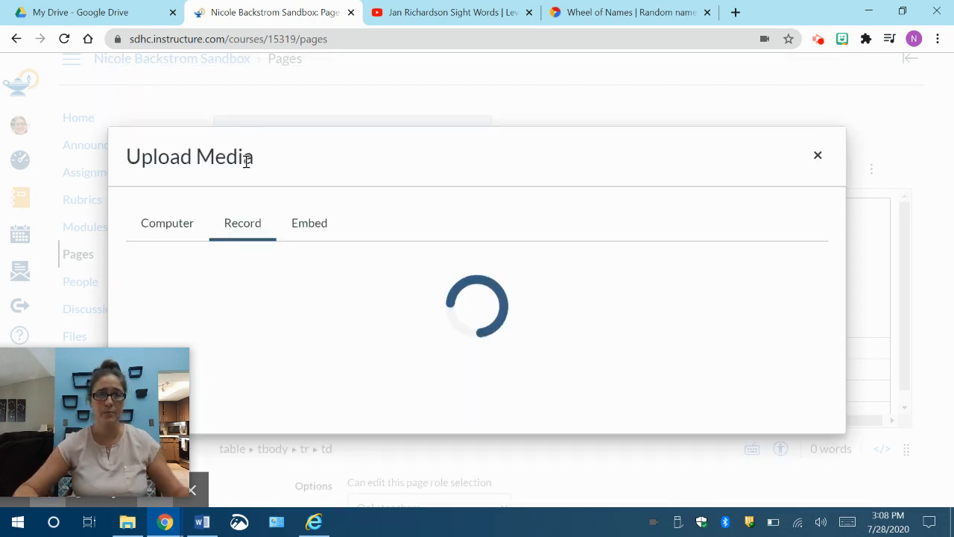
scroll(640, 276, down, 2)
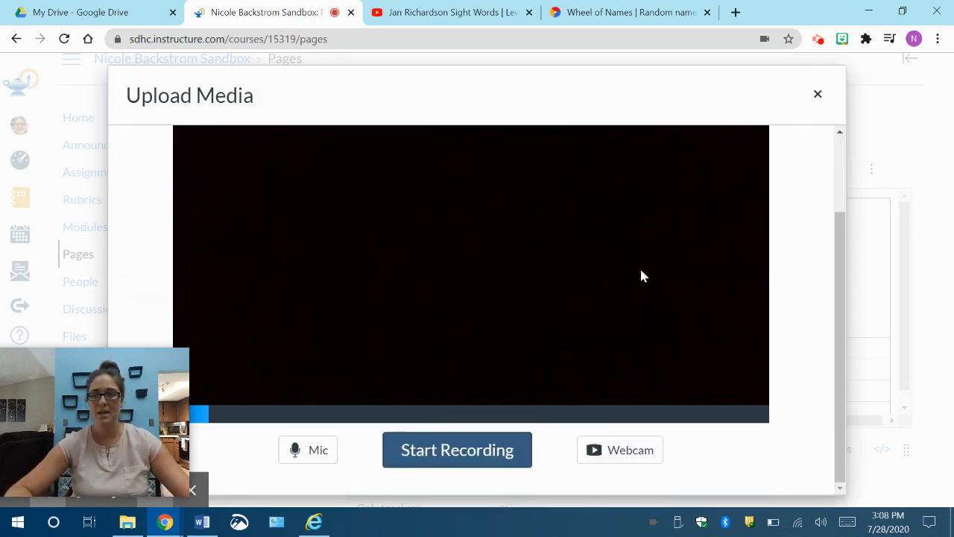
click(609, 453)
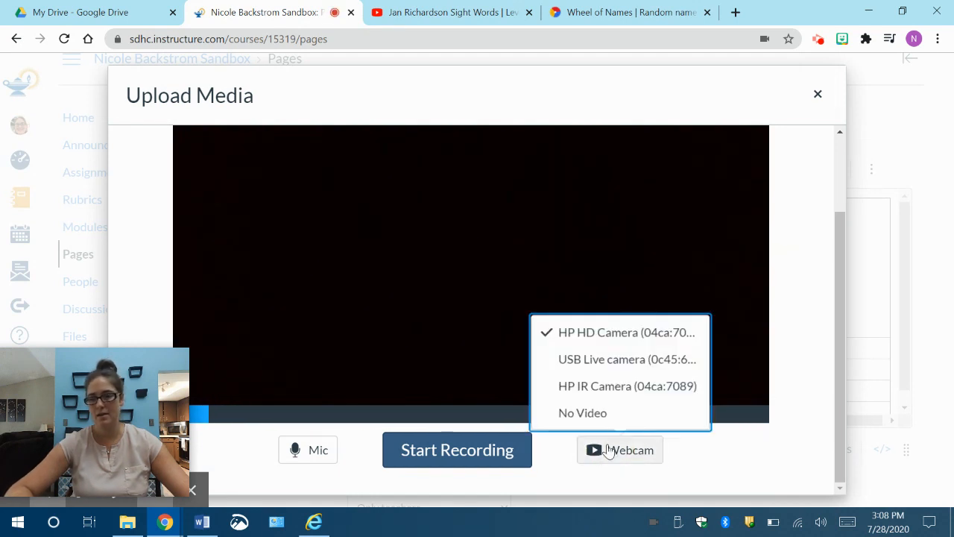
click(647, 361)
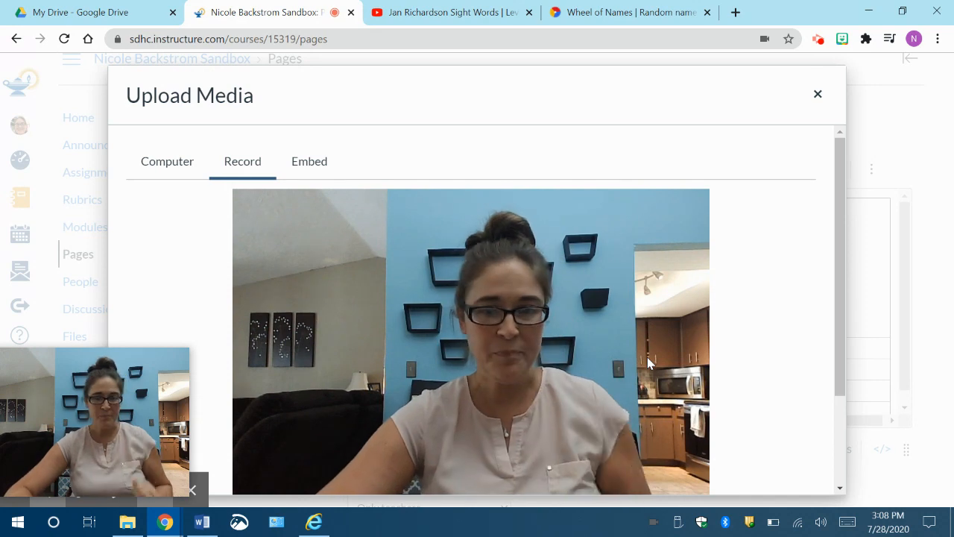
scroll(613, 318, down, 2)
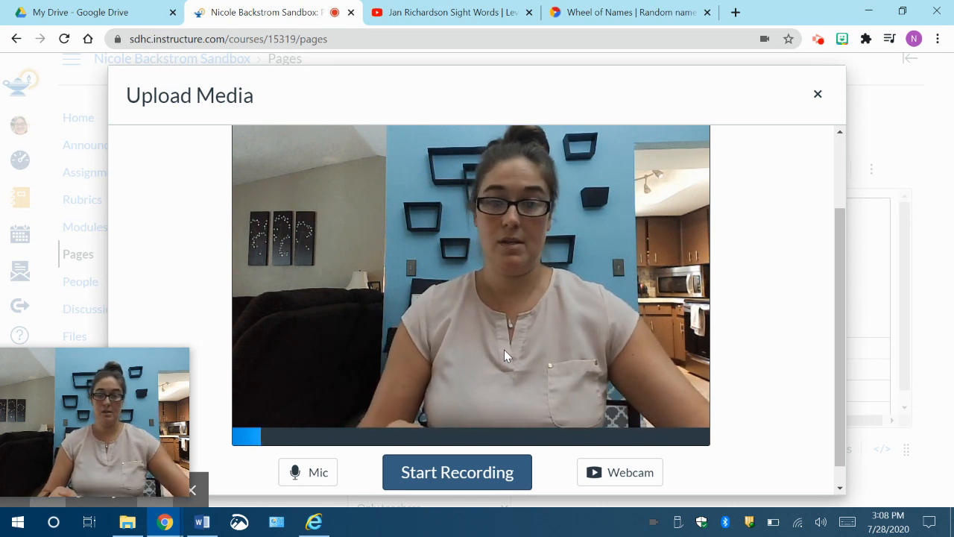
Step: Record a webcam video of about 25 seconds and save it into the merged row below the Sight Words banner
click(462, 476)
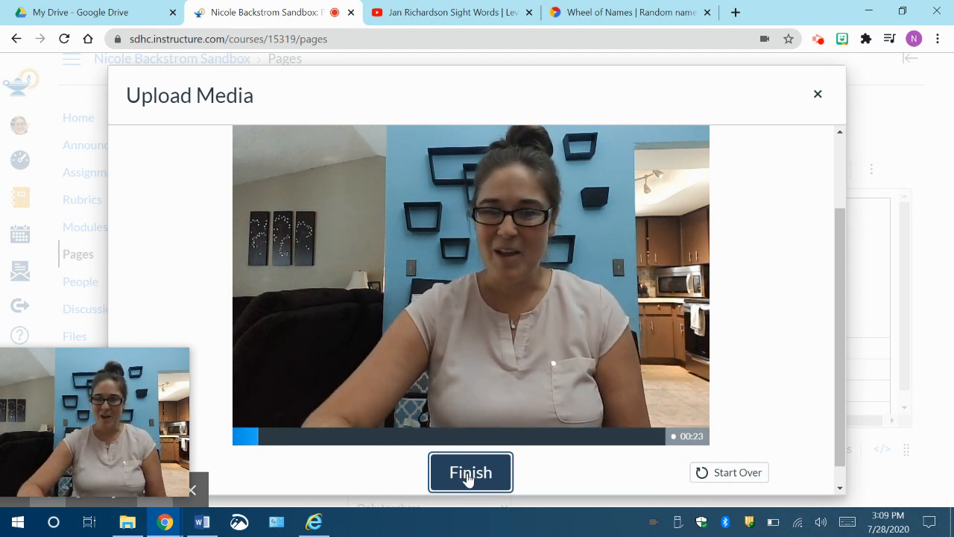
click(468, 477)
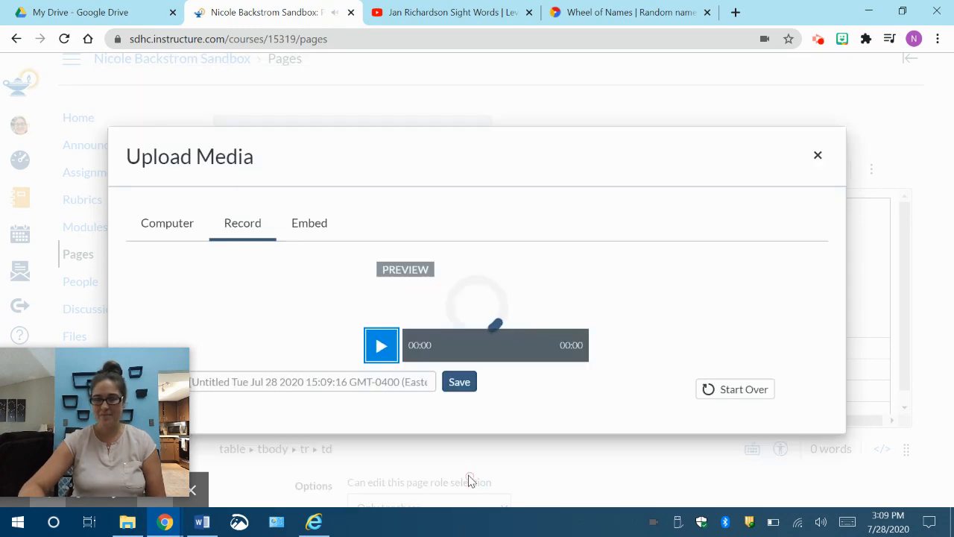
scroll(566, 333, down, 2)
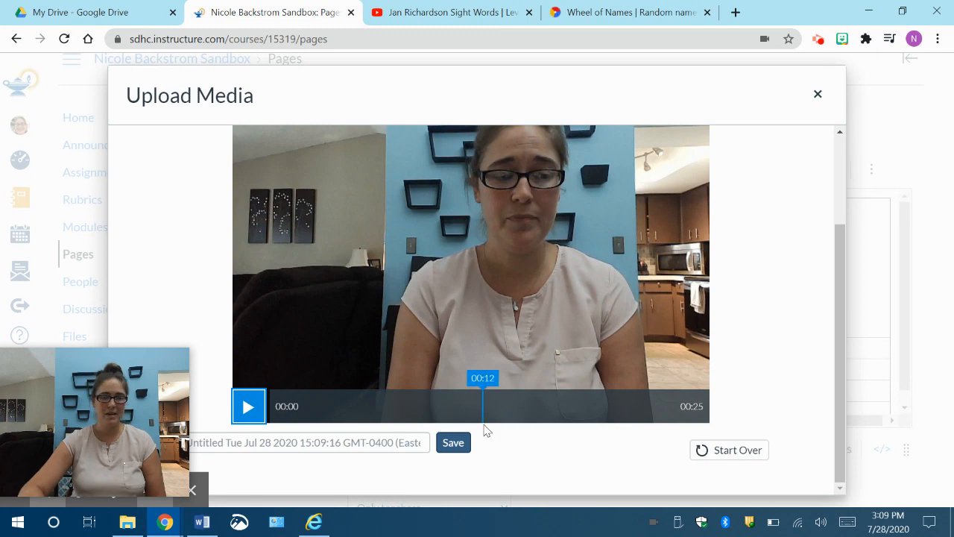
click(468, 446)
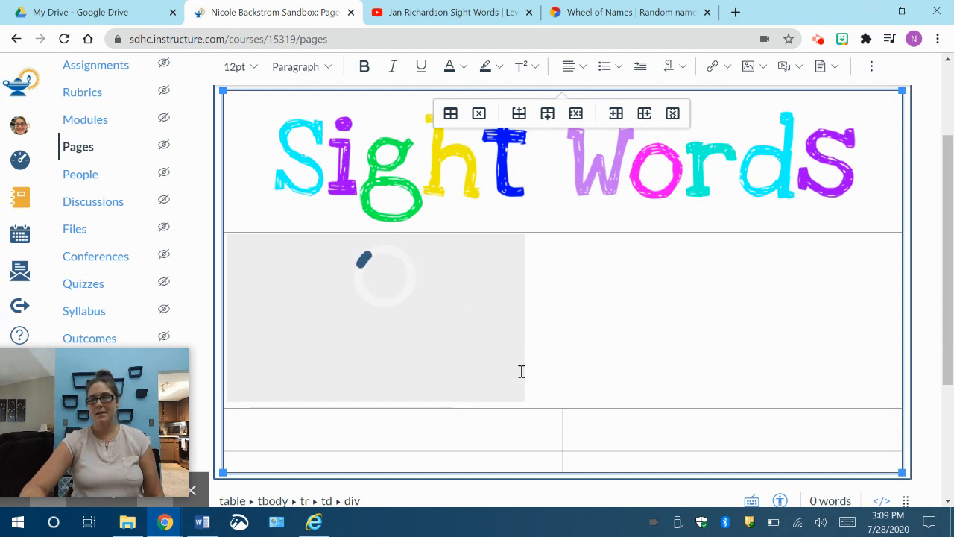
click(513, 422)
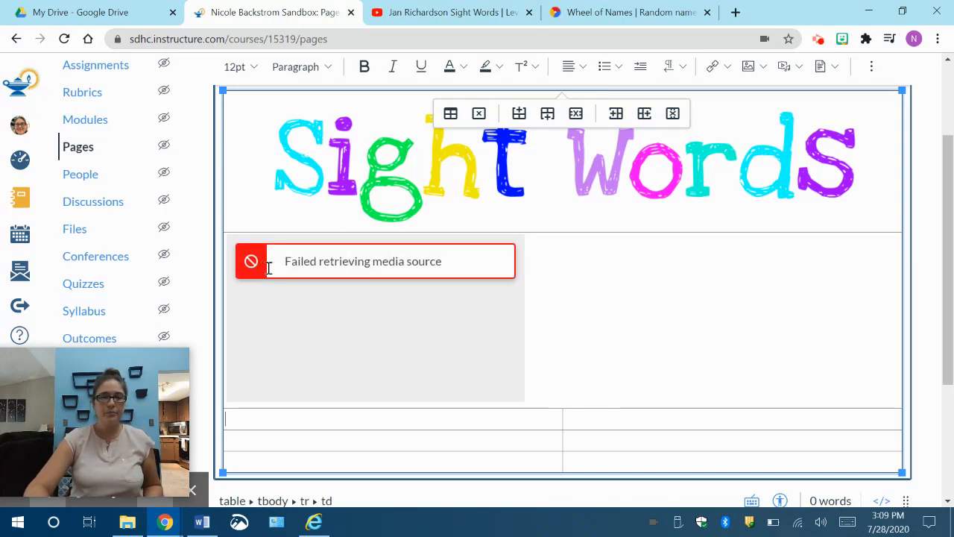
click(410, 265)
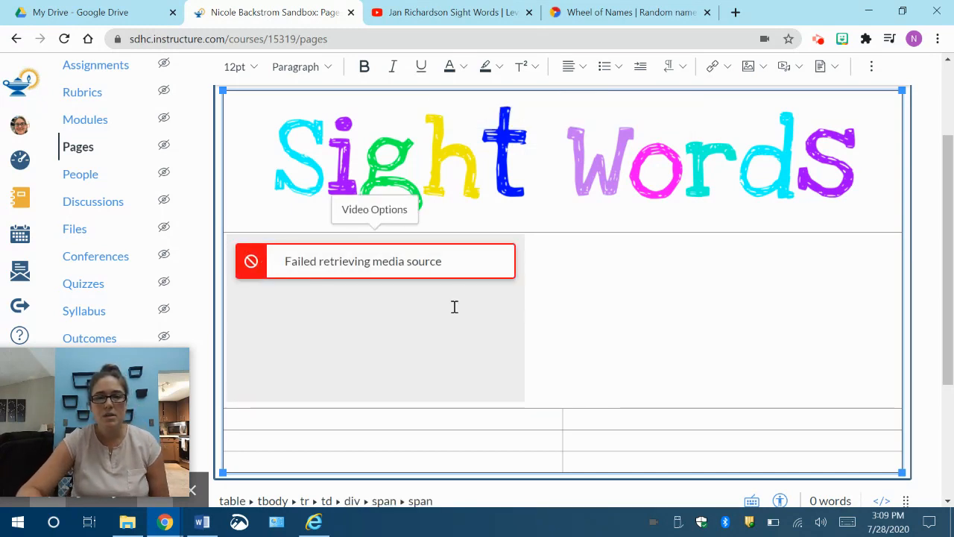
click(390, 304)
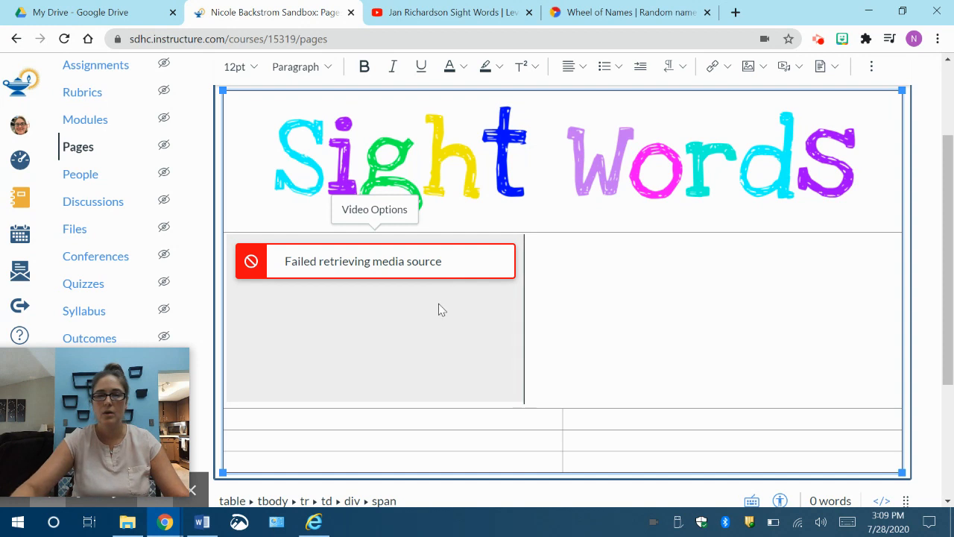
click(438, 304)
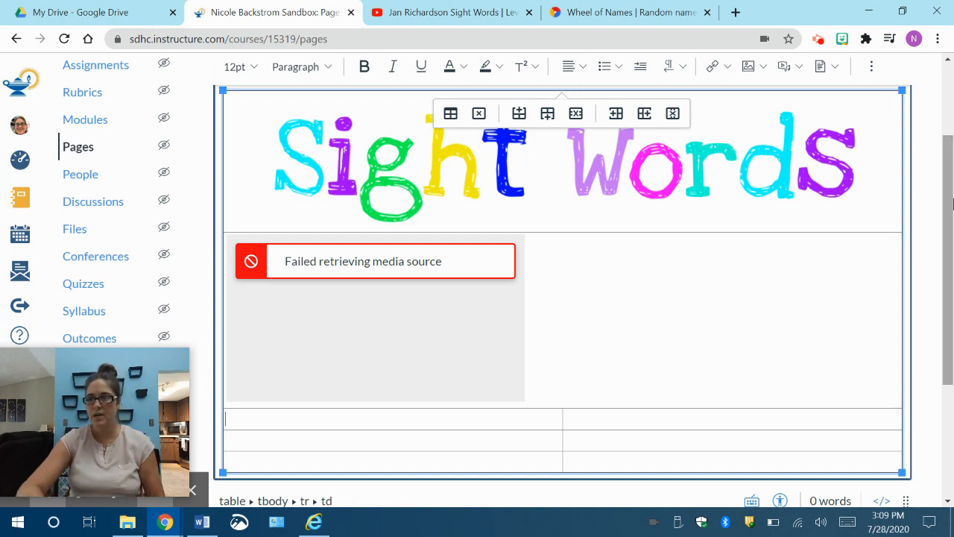
Step: Save the Sample Page and check the recorded video below the Sight Words banner on the saved page
scroll(946, 207, down, 5)
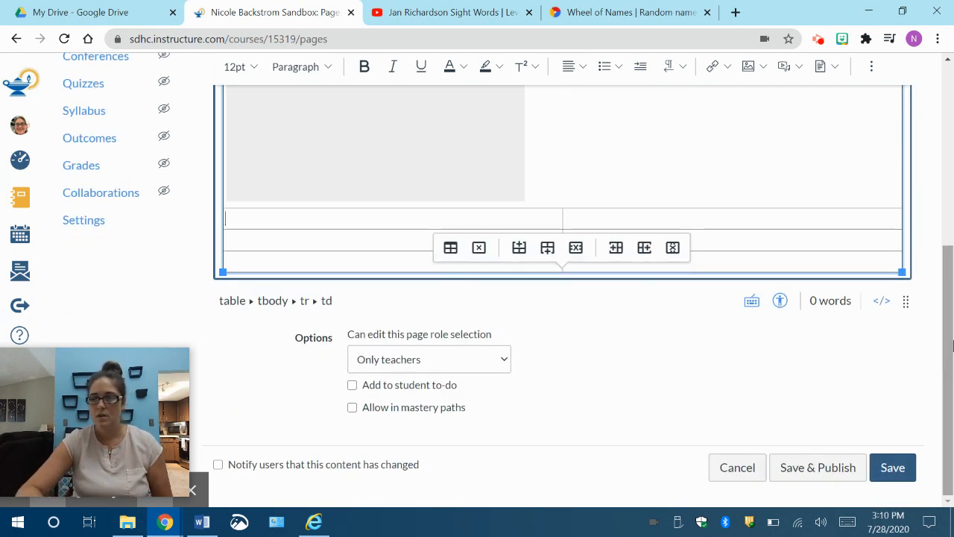
click(893, 472)
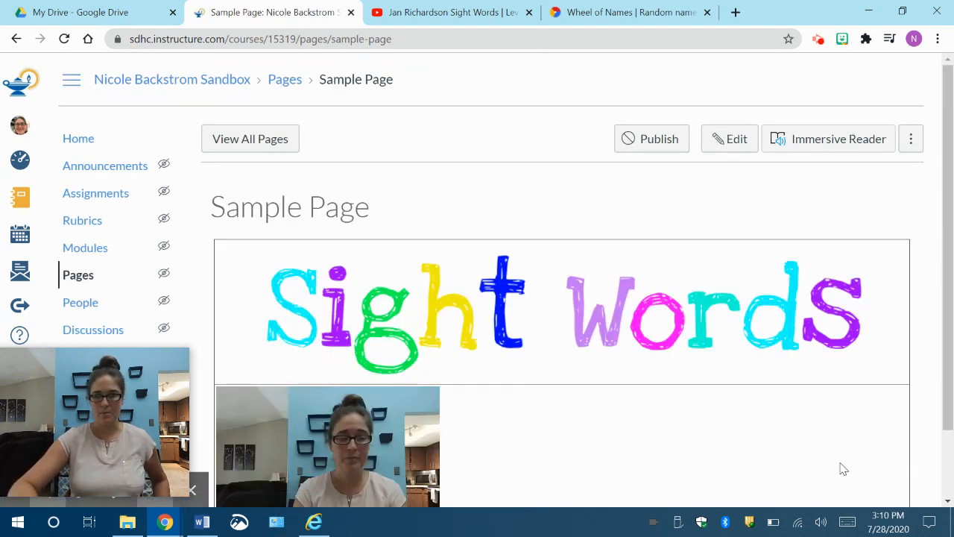
scroll(481, 436, down, 1)
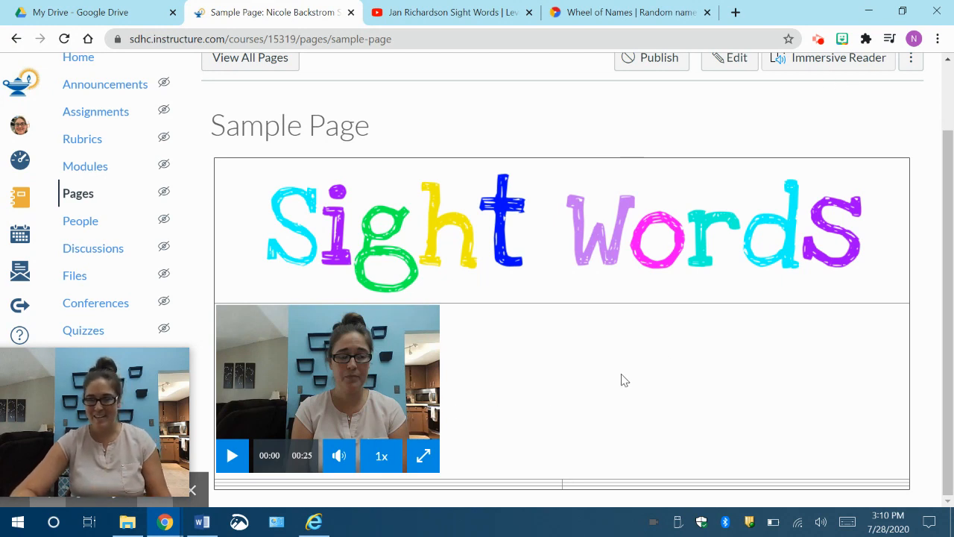
Step: Reopen the Sample Page for editing without loading the auto-saved content, and select the recorded video below the banner
click(736, 65)
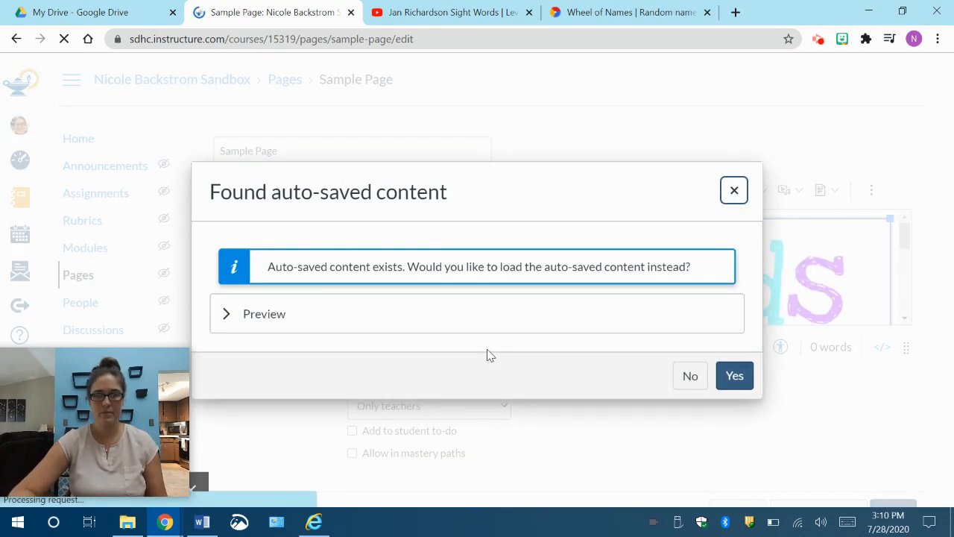
click(689, 377)
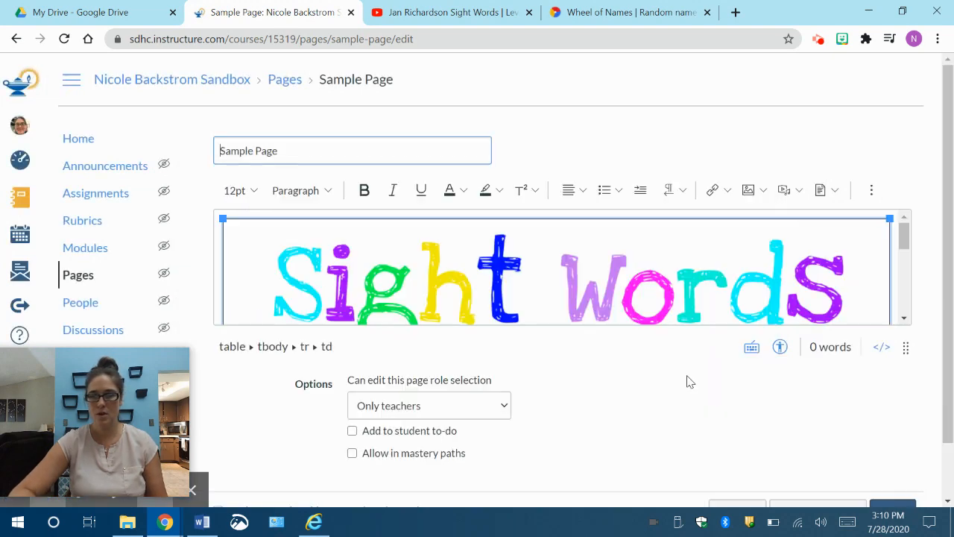
scroll(616, 286, down, 5)
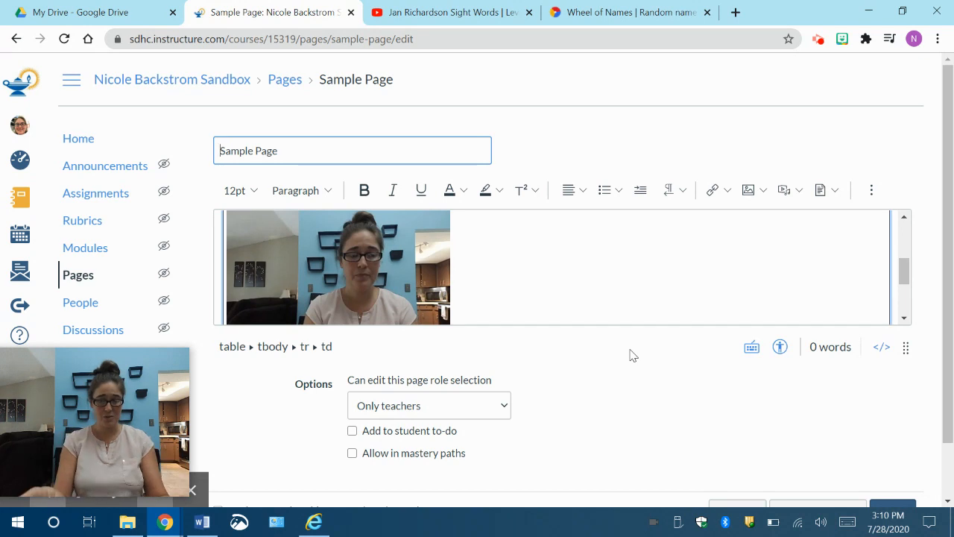
click(397, 280)
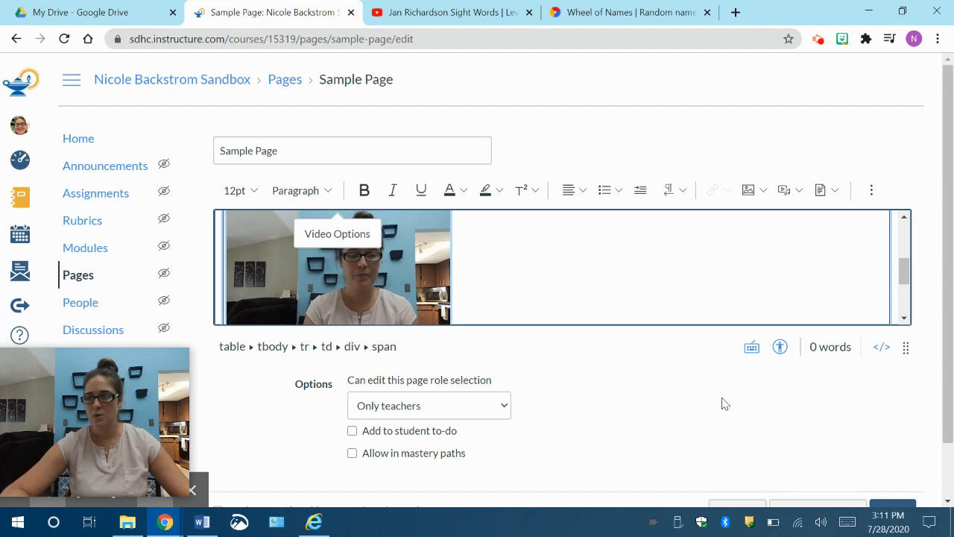
scroll(725, 403, down, 1)
scroll(726, 404, up, 1)
scroll(725, 404, down, 1)
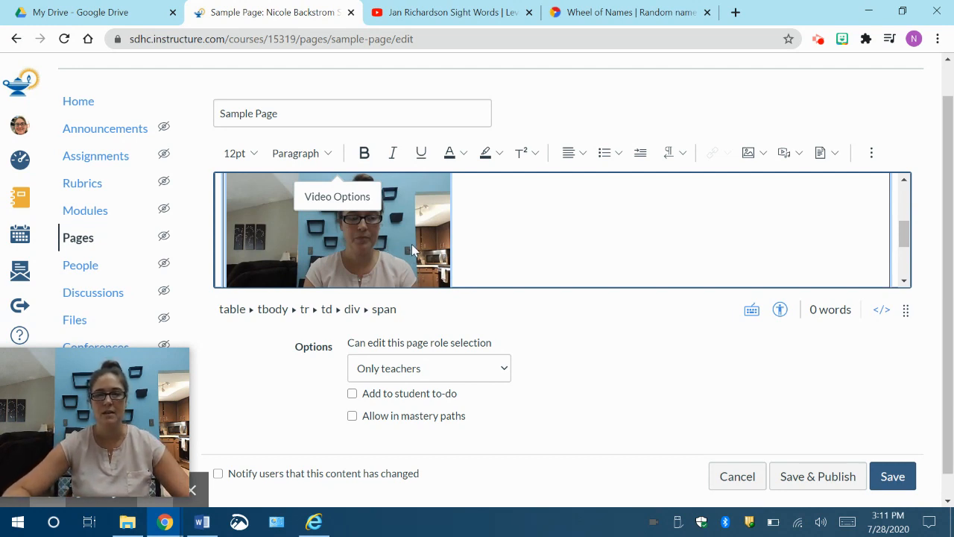
Step: Try to centre the recorded video in its table row with the alignment options
click(411, 243)
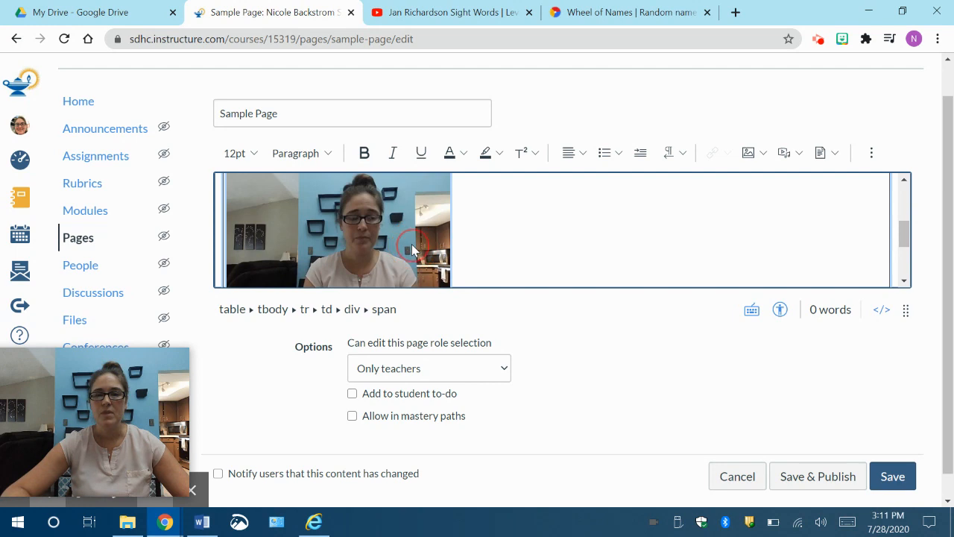
click(572, 155)
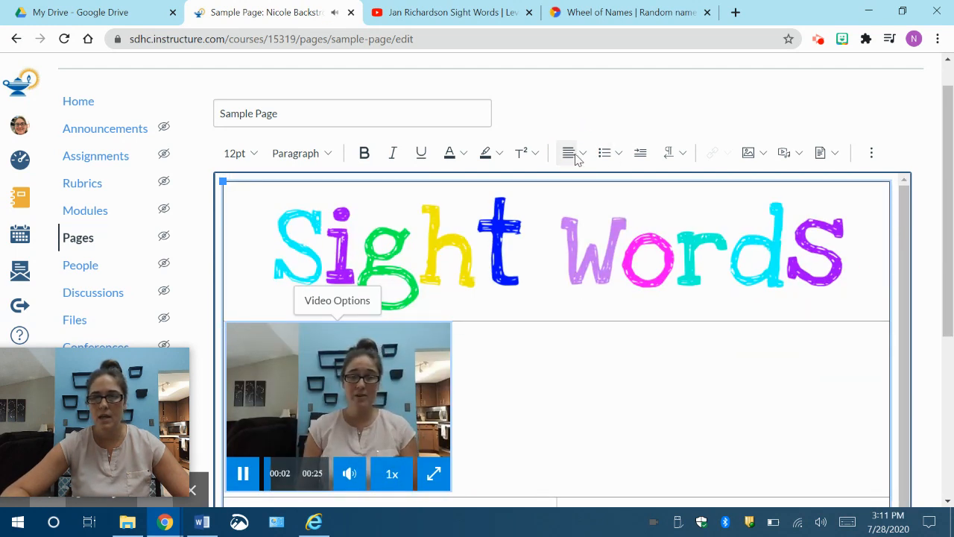
click(586, 159)
click(621, 190)
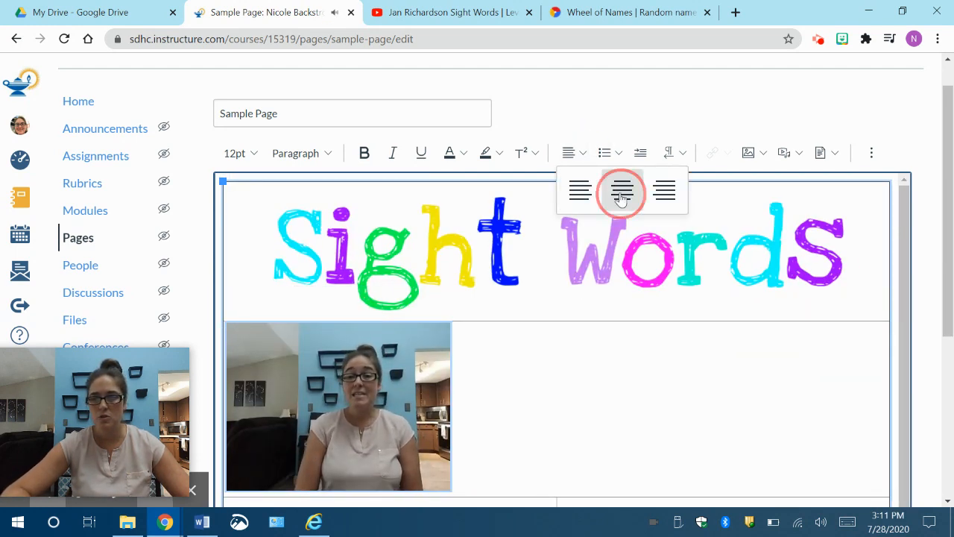
click(463, 397)
drag(466, 396, 275, 437)
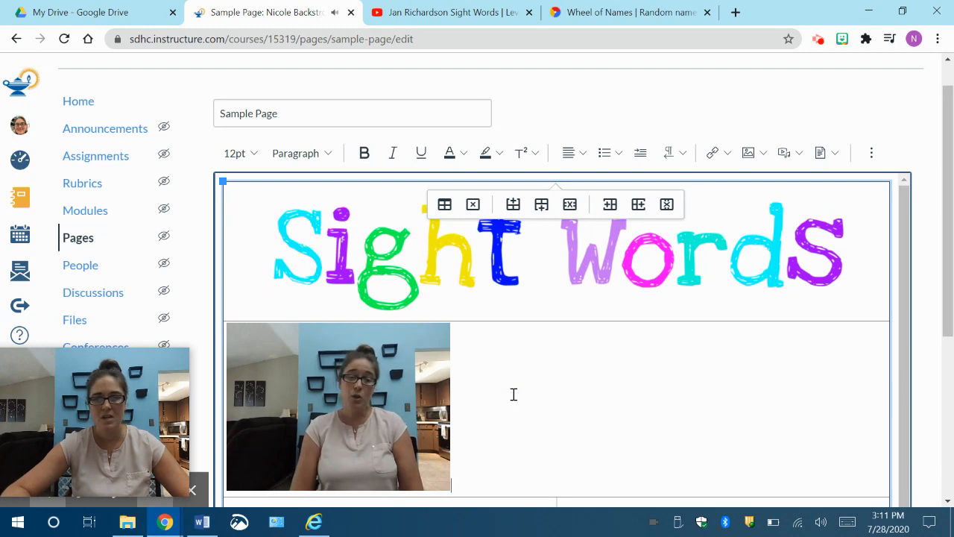
Step: Pause the recorded video's playback and try again to centre the video, also moving it directly toward the middle of its row
scroll(514, 393, down, 3)
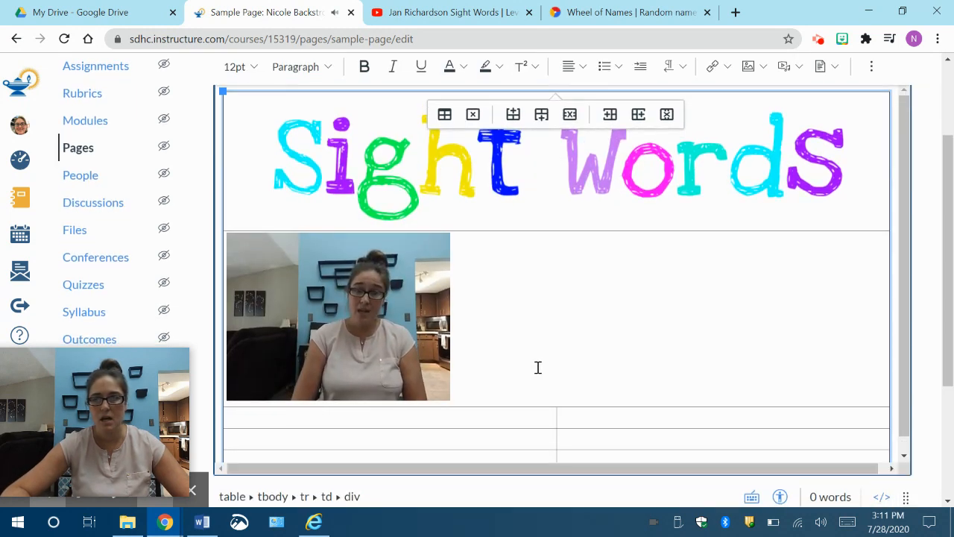
click(345, 350)
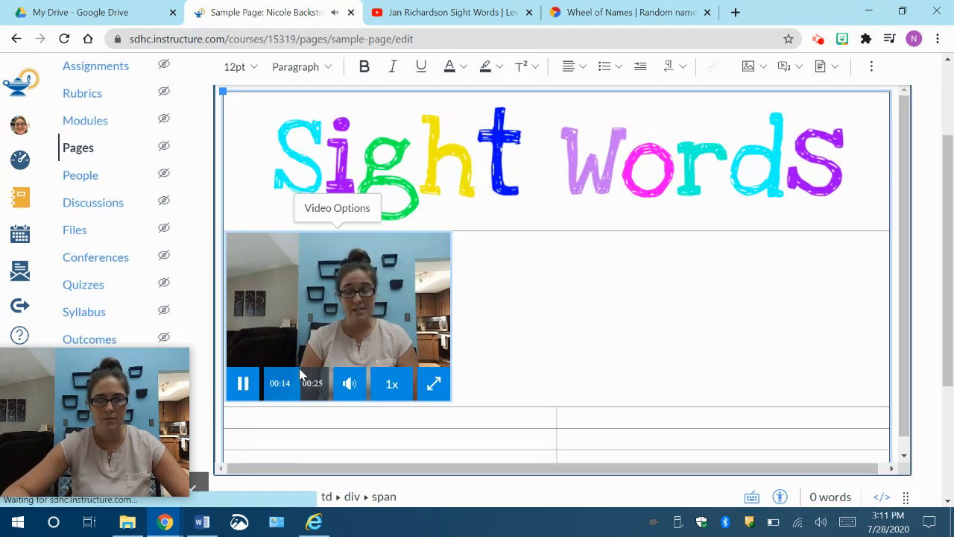
click(243, 384)
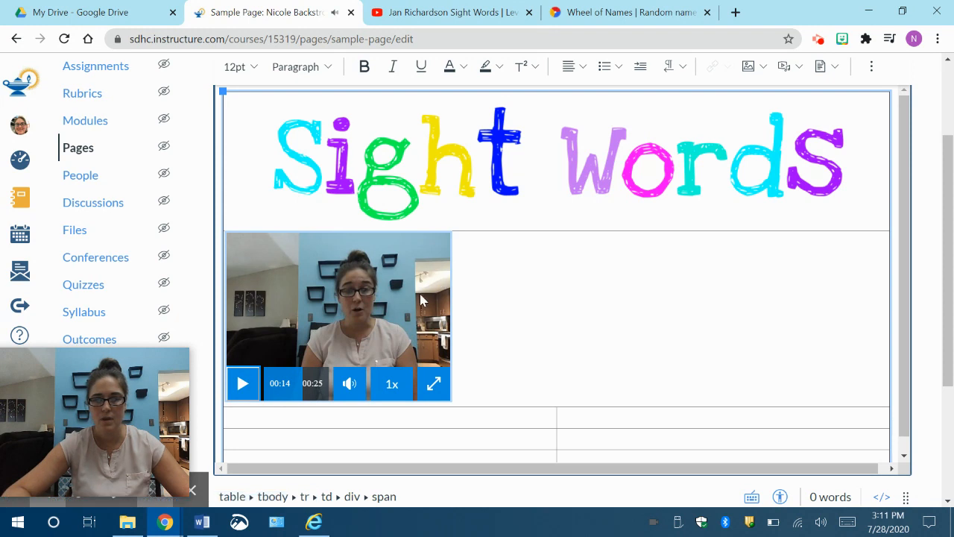
scroll(658, 256, up, 1)
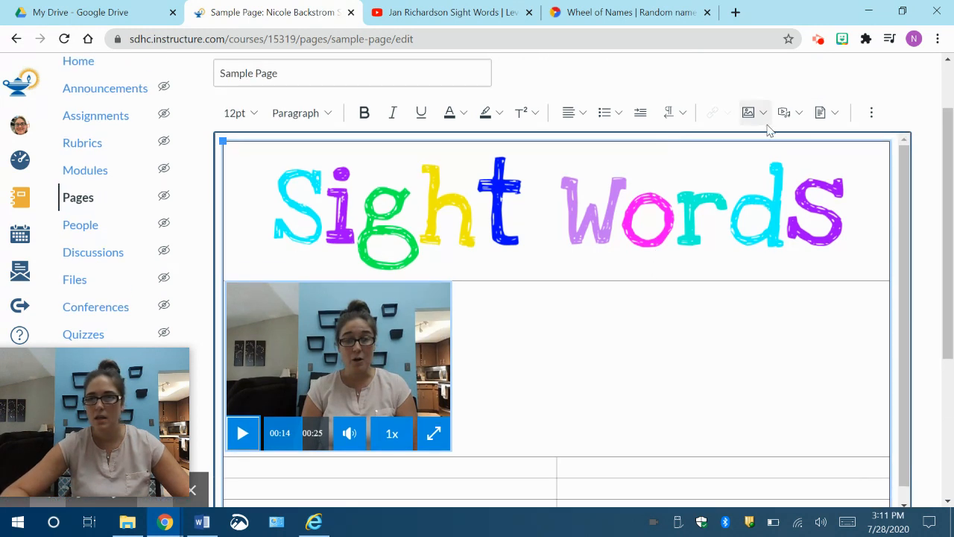
click(585, 115)
click(619, 152)
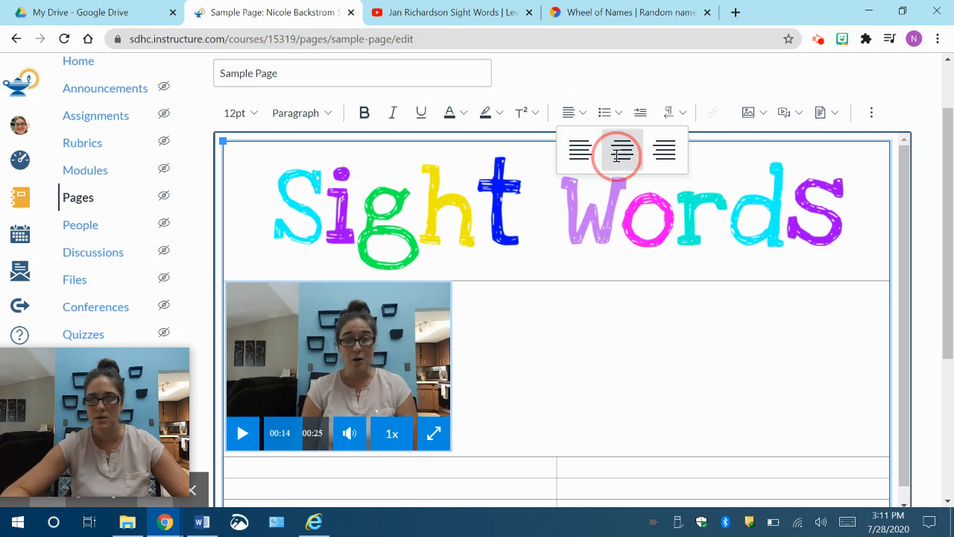
click(526, 380)
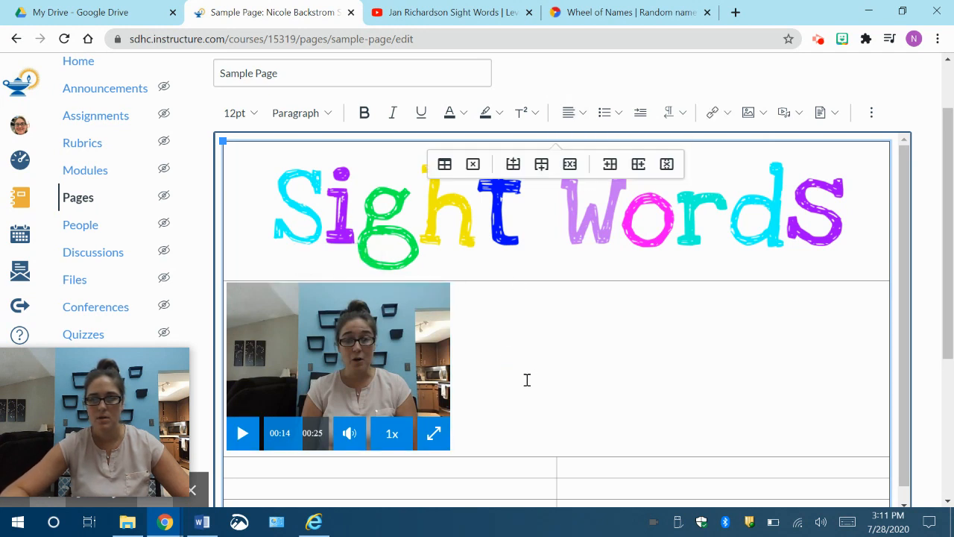
drag(395, 346, 575, 279)
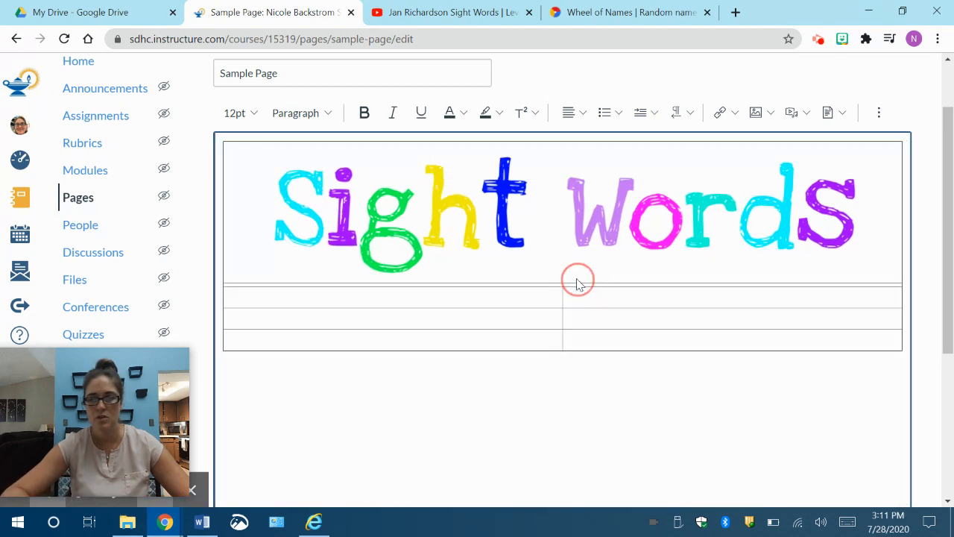
Step: Cancel editing the Sample Page and discard the unsaved changes
scroll(554, 323, up, 2)
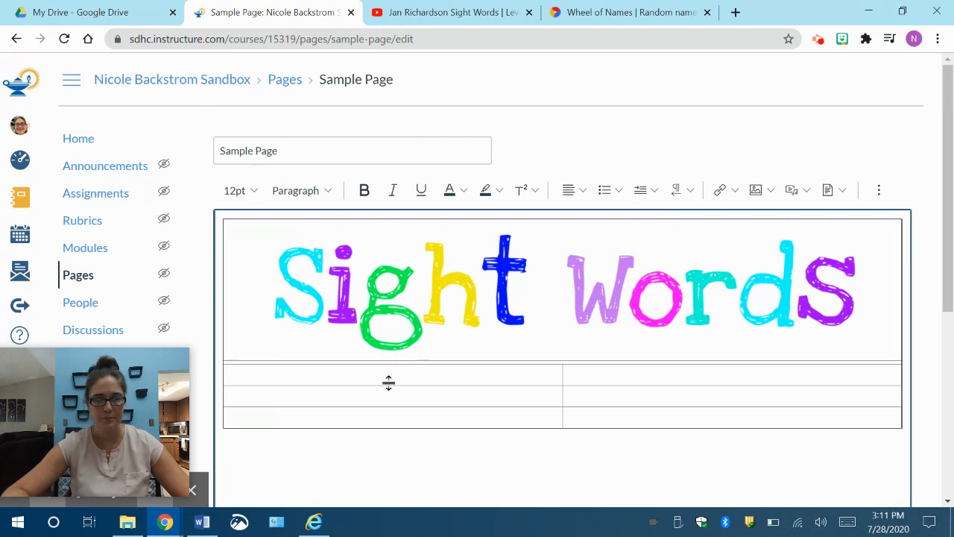
click(796, 192)
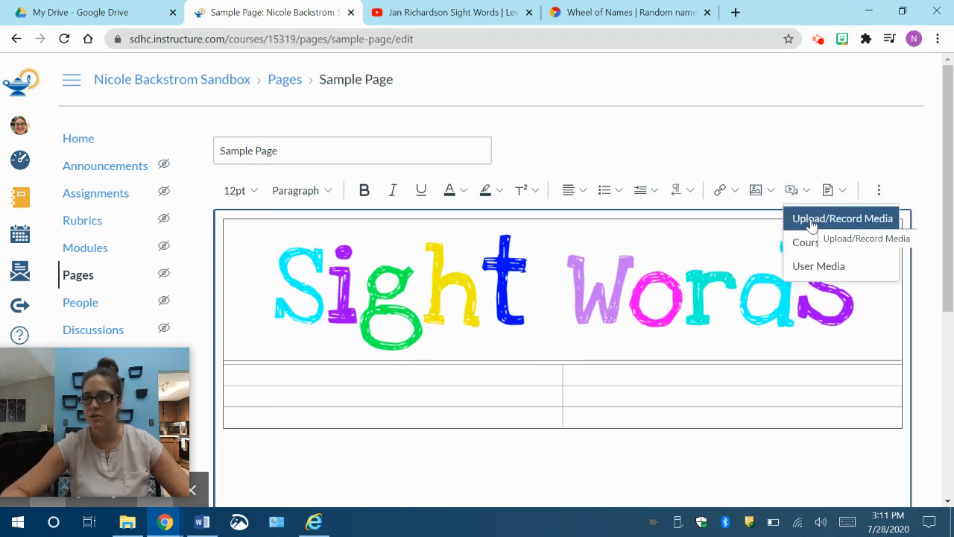
scroll(898, 168, down, 2)
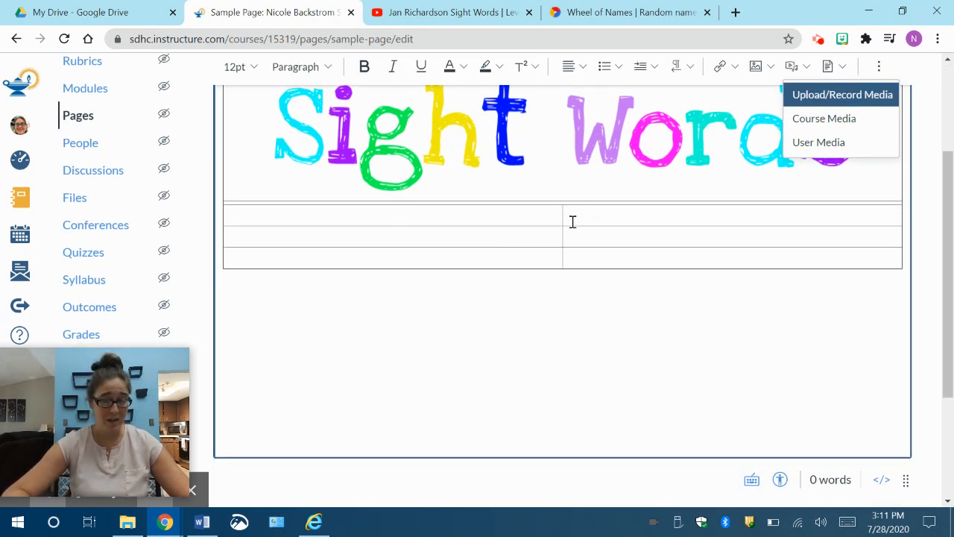
scroll(636, 353, down, 2)
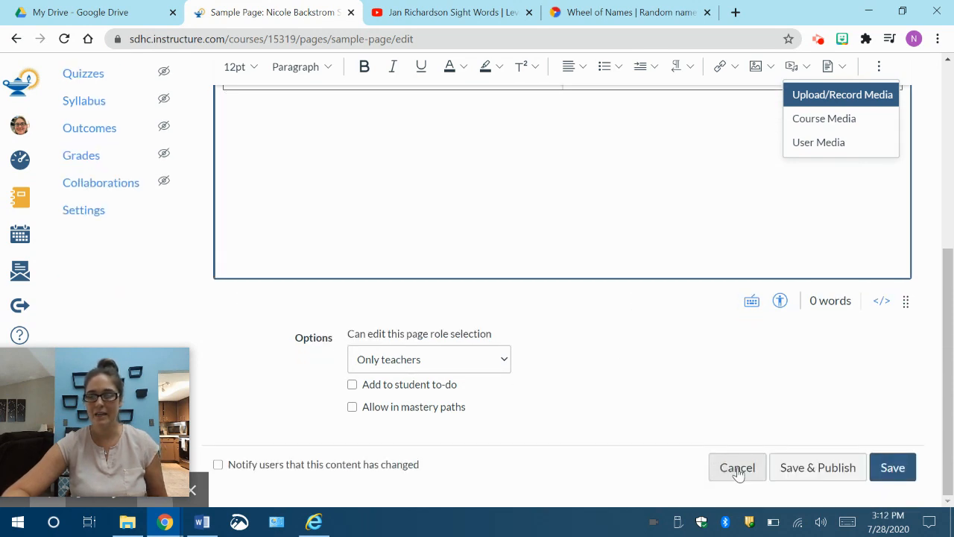
click(737, 471)
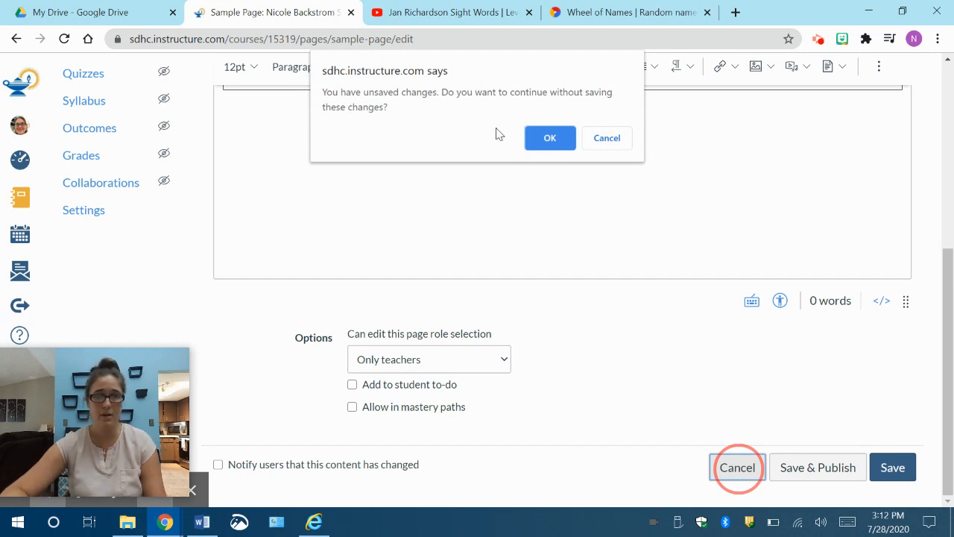
click(549, 142)
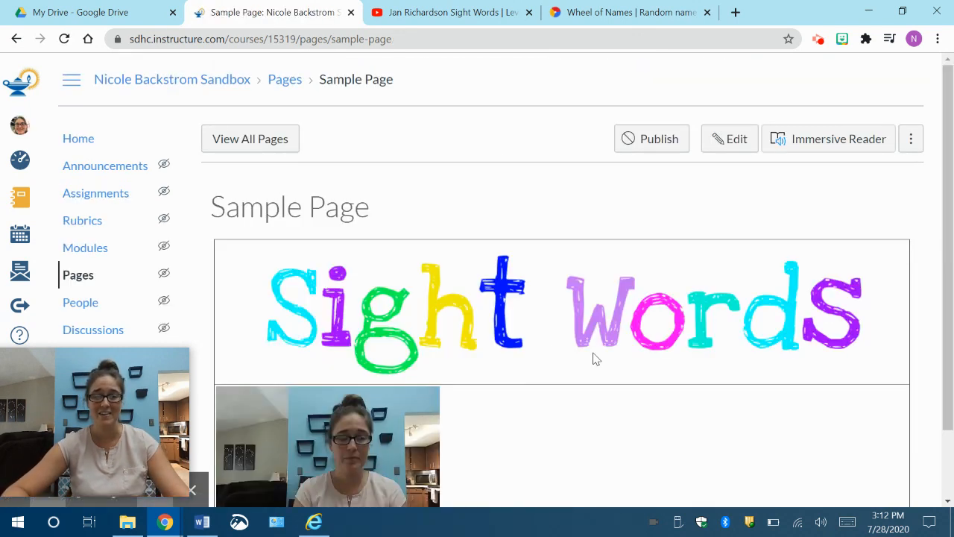
Step: Reopen the Sample Page for editing without the auto-saved content, and enlarge the editing area to reach the table rows below the recorded video
scroll(594, 353, down, 1)
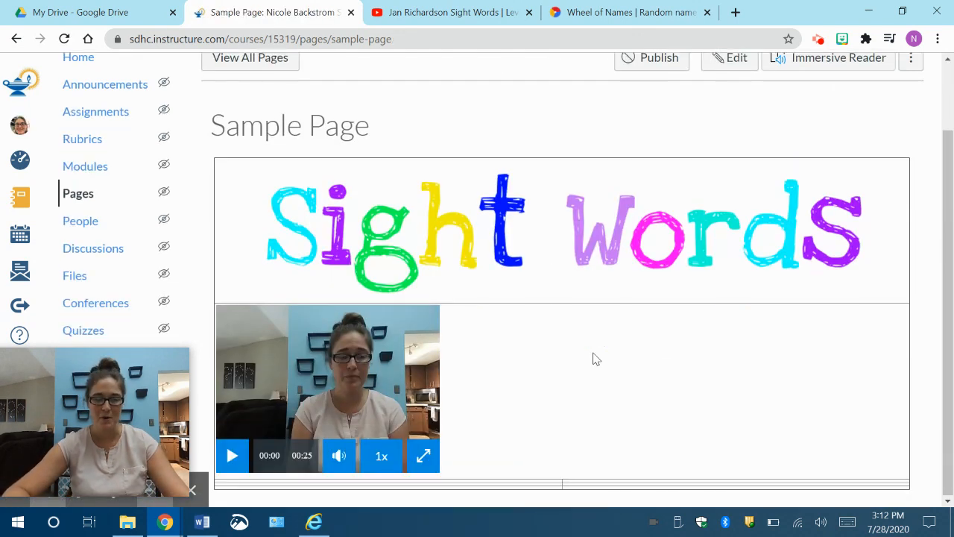
click(730, 67)
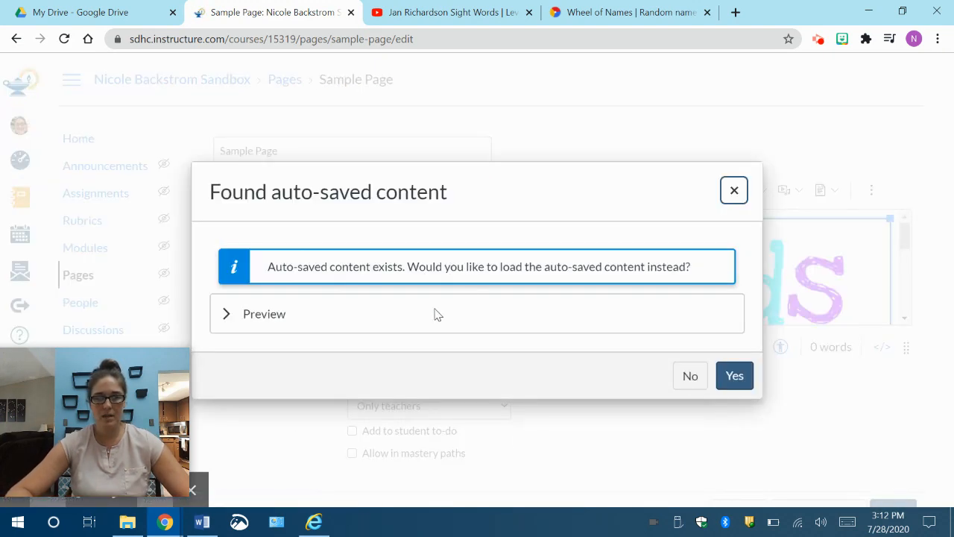
click(689, 376)
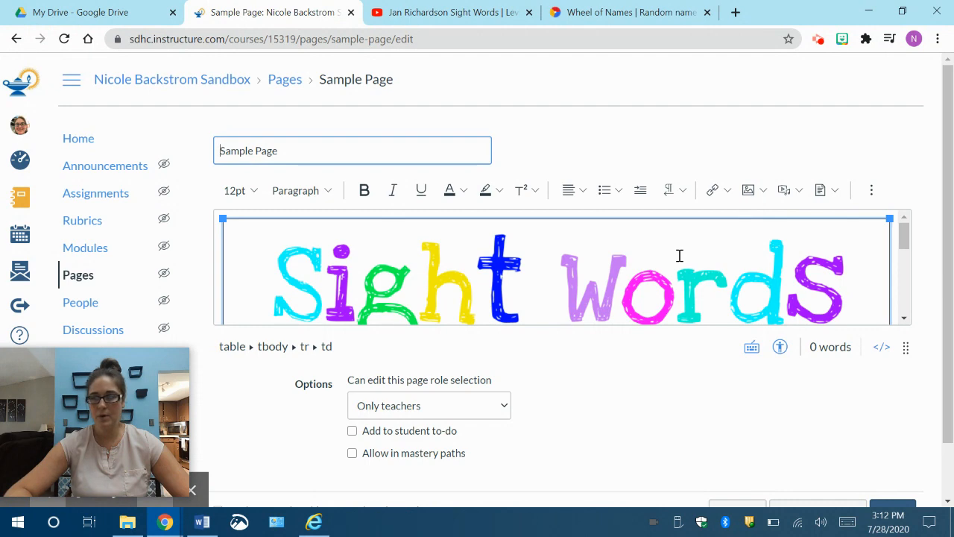
scroll(753, 310, down, 2)
drag(904, 348, 934, 519)
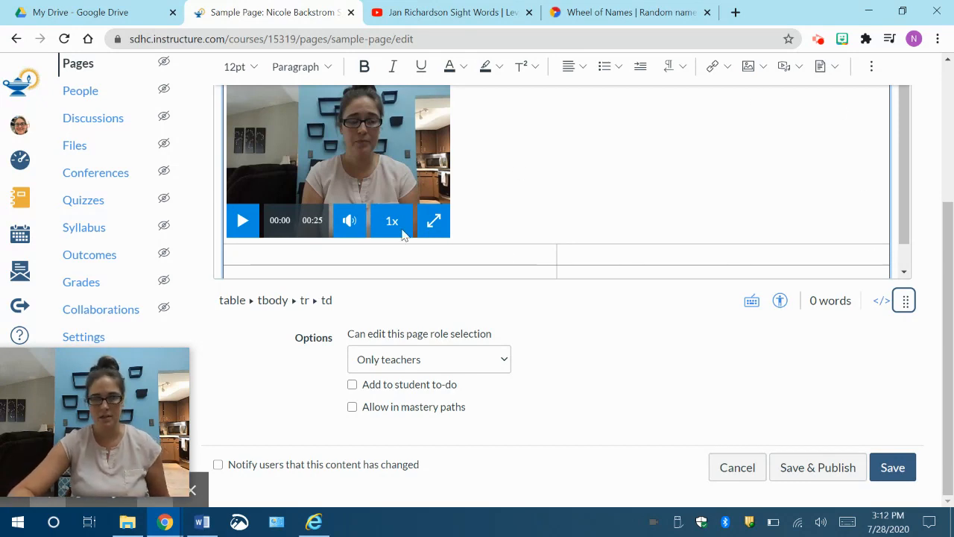
click(477, 256)
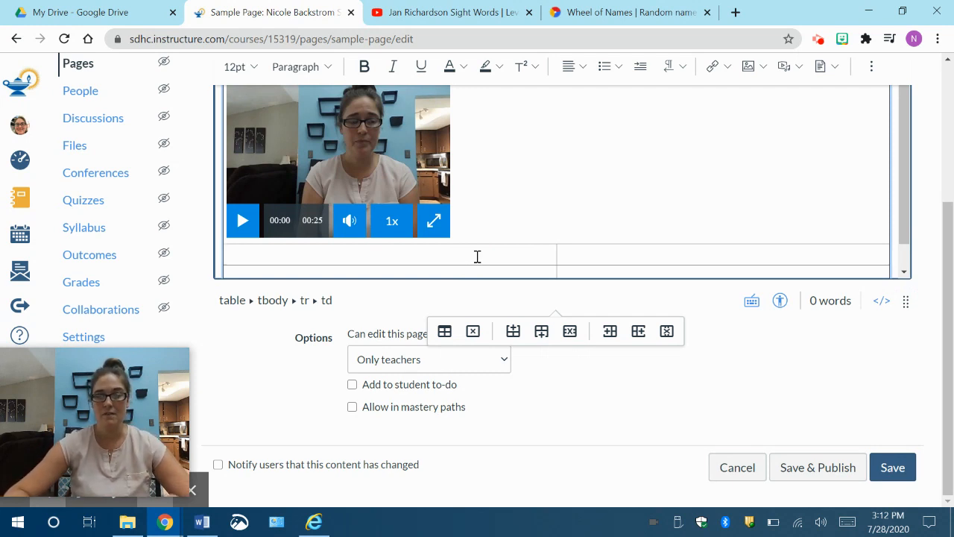
click(437, 16)
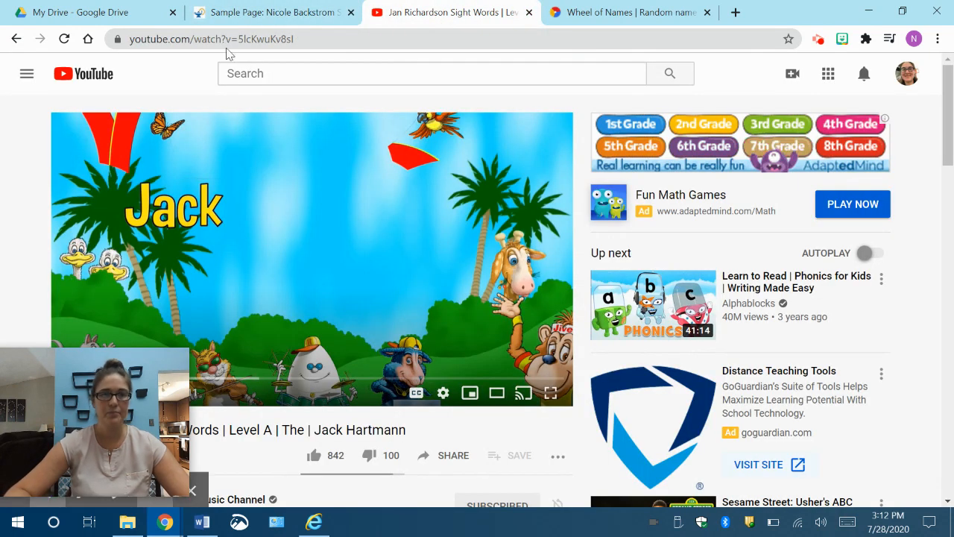
drag(298, 39, 120, 39)
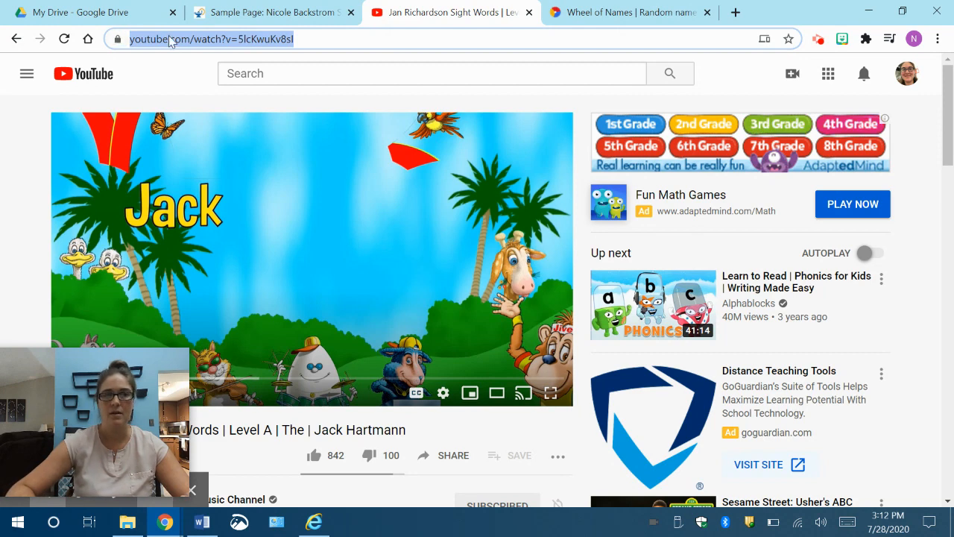
click(276, 12)
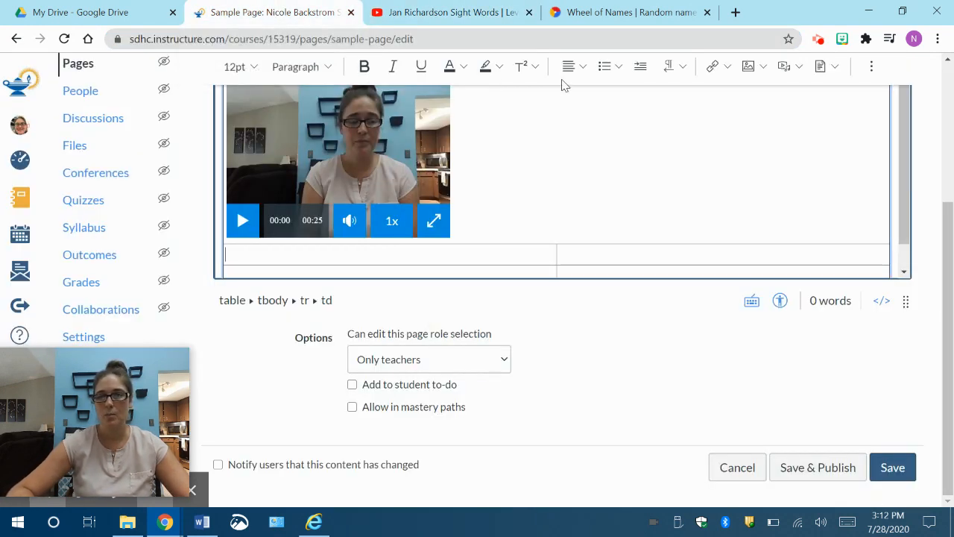
click(723, 68)
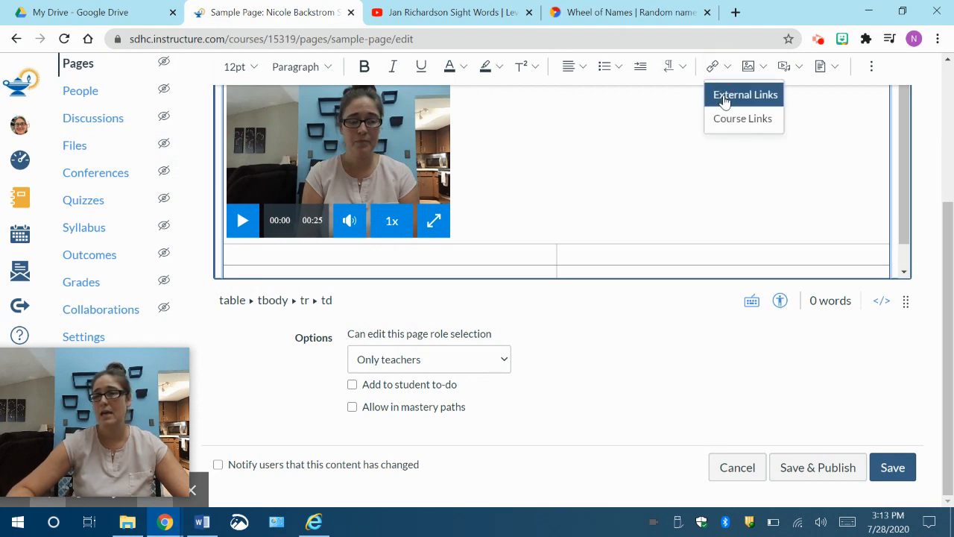
click(632, 140)
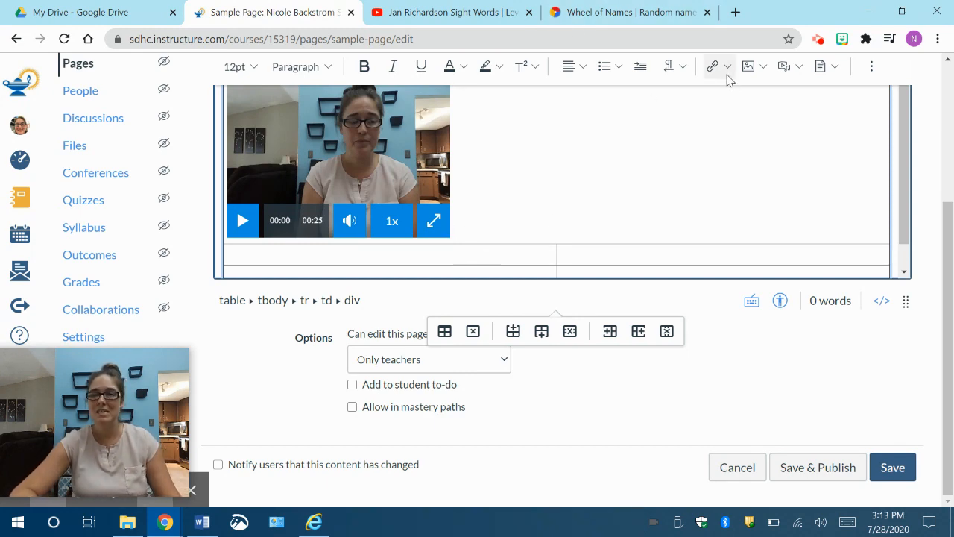
Step: Switch to YouTube and copy the embed code of the Jan Richardson Sight Words Level A "The" video from its share options
click(444, 13)
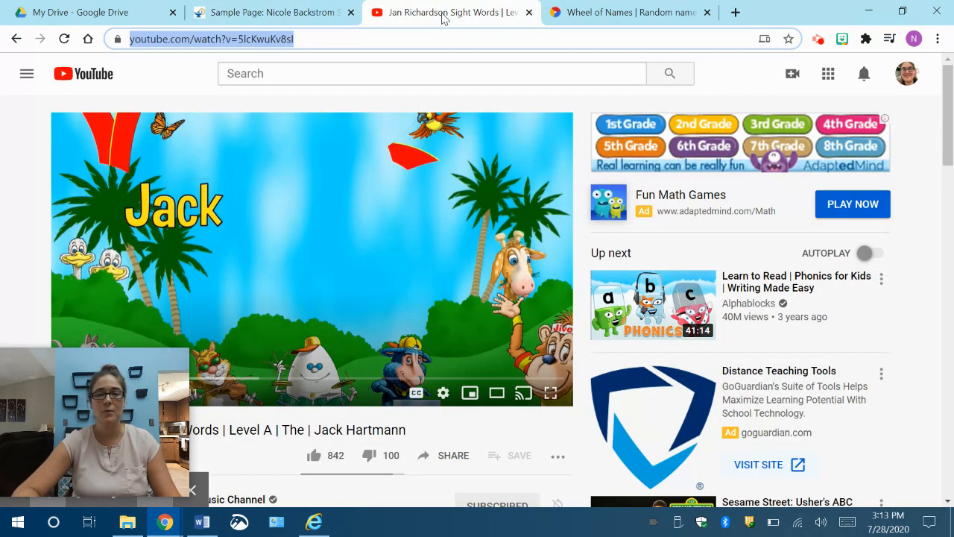
scroll(483, 354, down, 4)
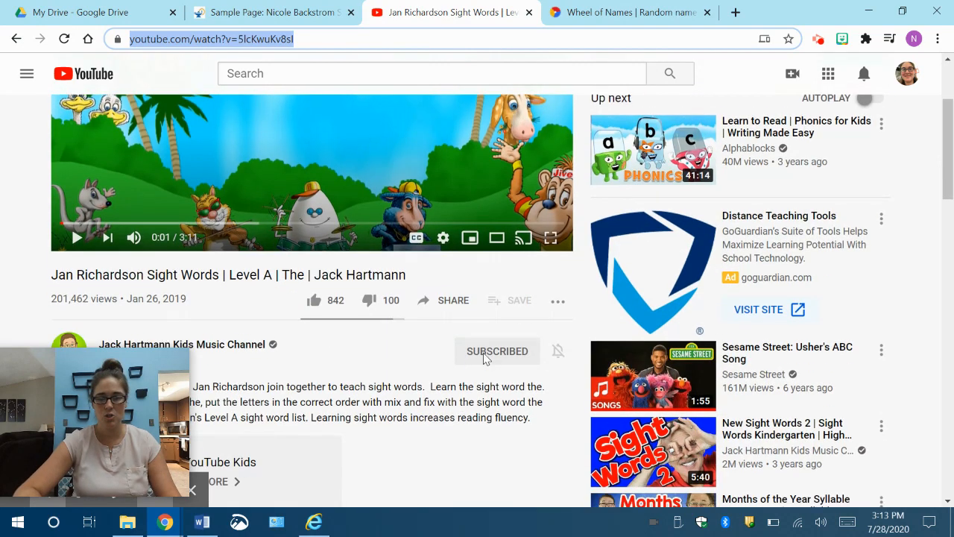
scroll(483, 354, up, 1)
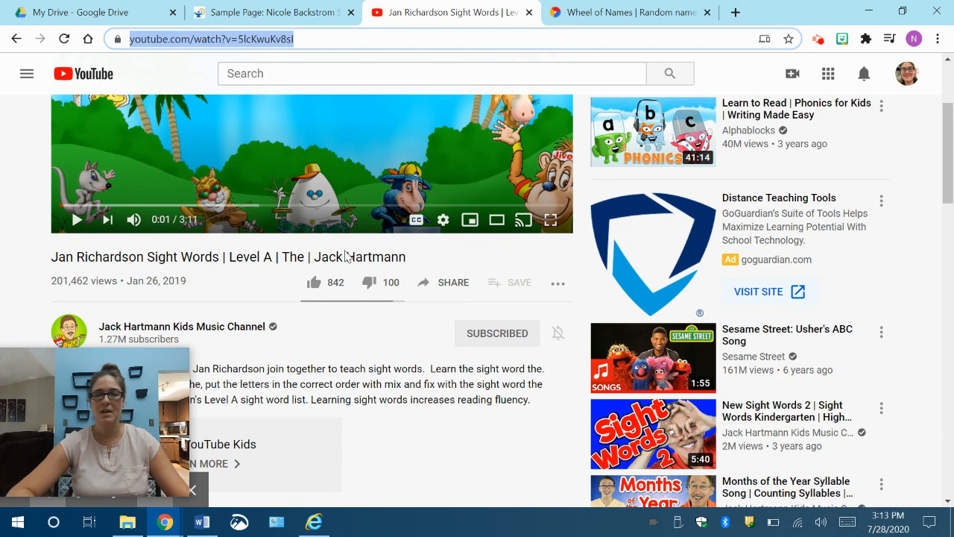
click(451, 289)
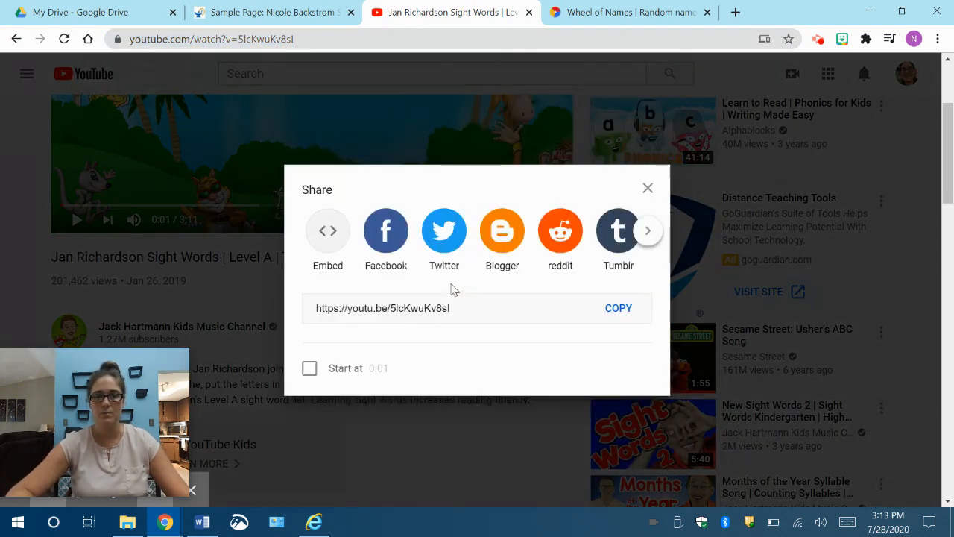
click(325, 236)
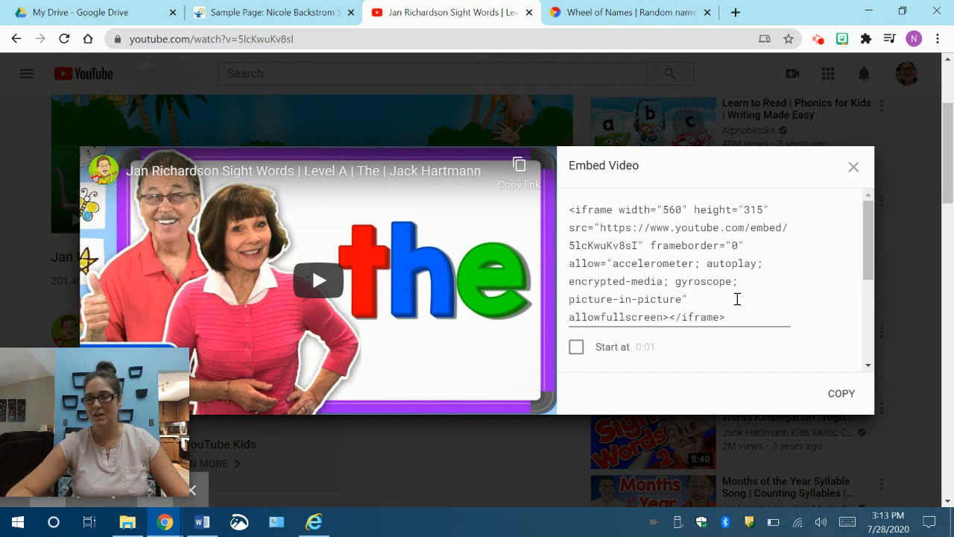
scroll(737, 300, down, 2)
scroll(736, 302, down, 3)
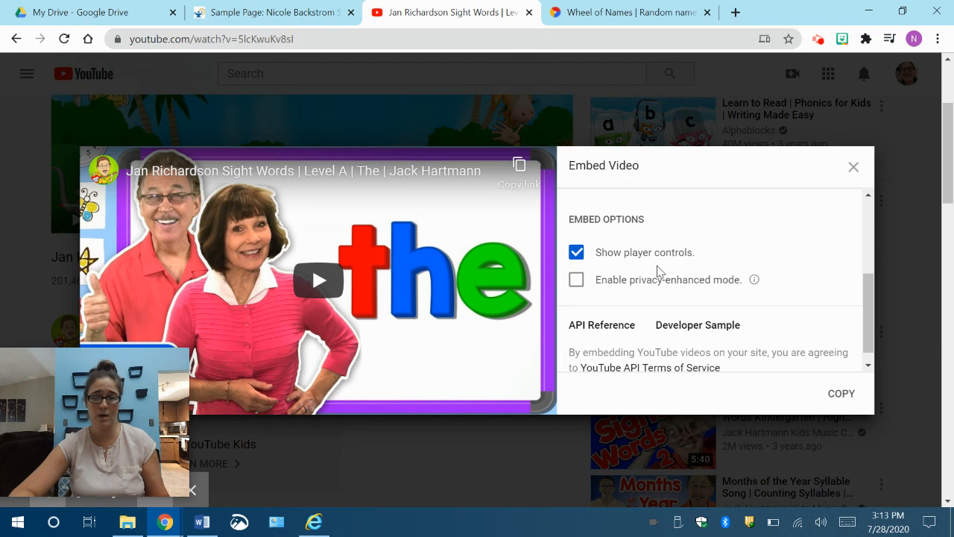
click(842, 395)
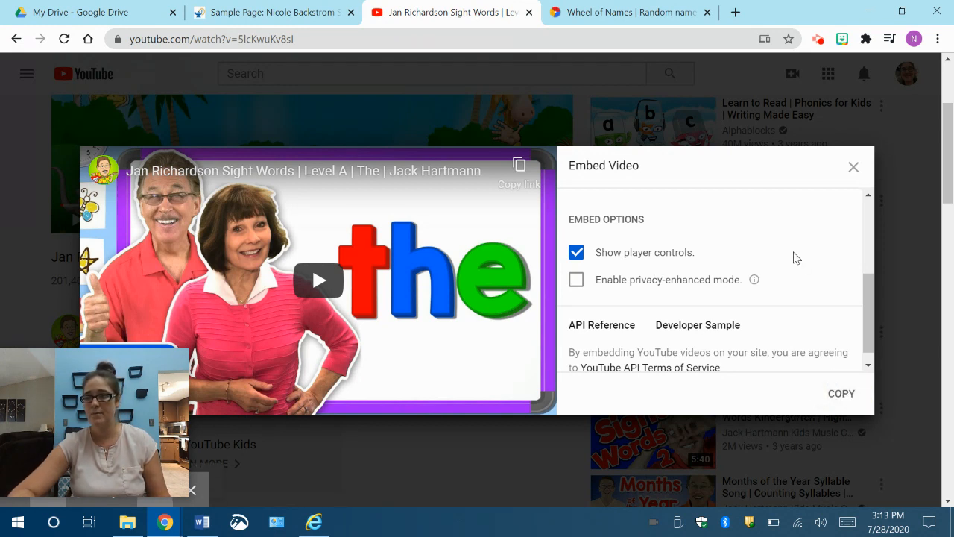
scroll(795, 257, up, 3)
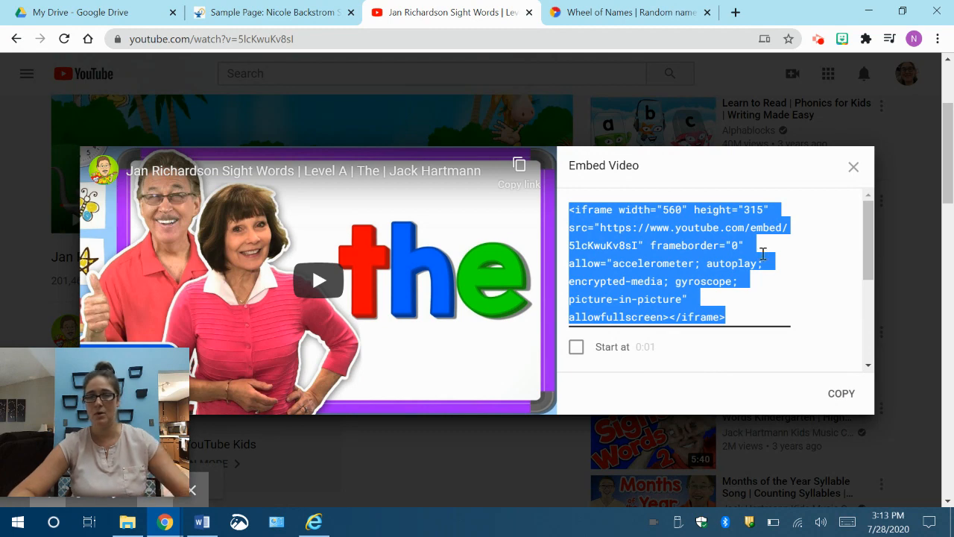
Step: Return to the Sample Page and embed the YouTube video beside the recorded video, using the copied embed code
click(259, 15)
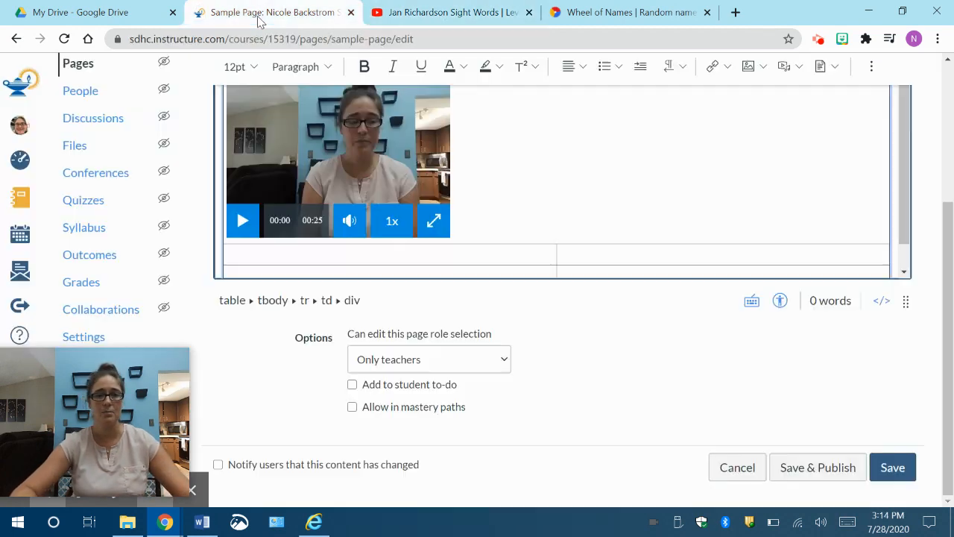
click(454, 234)
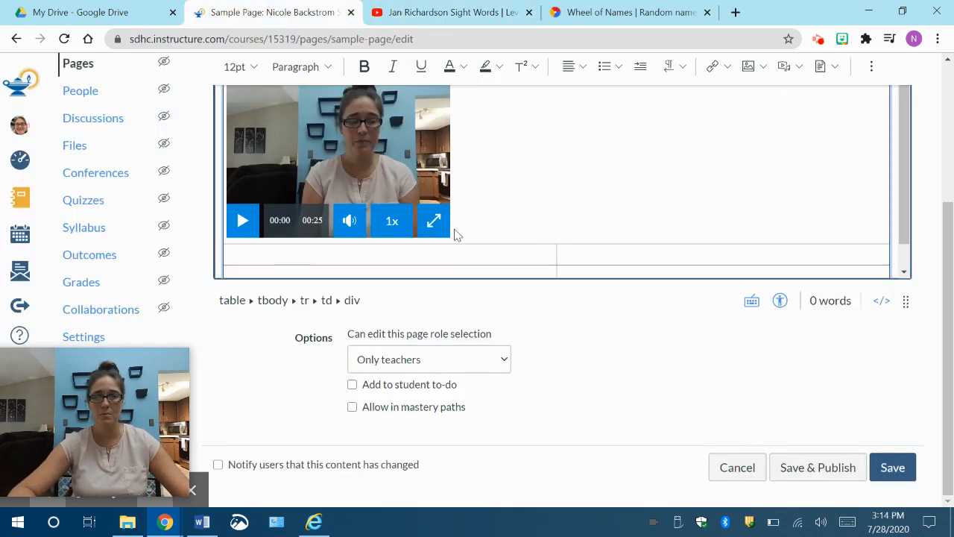
click(789, 73)
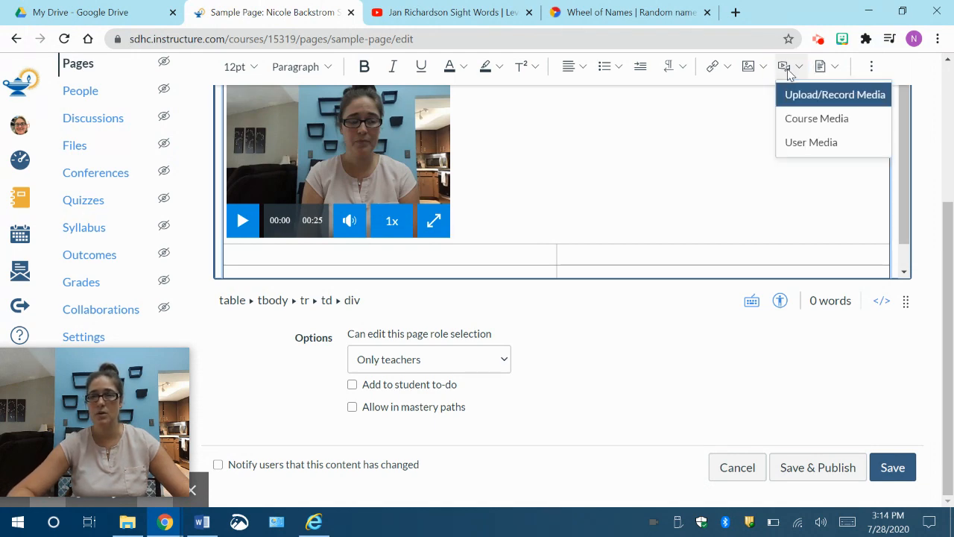
click(802, 93)
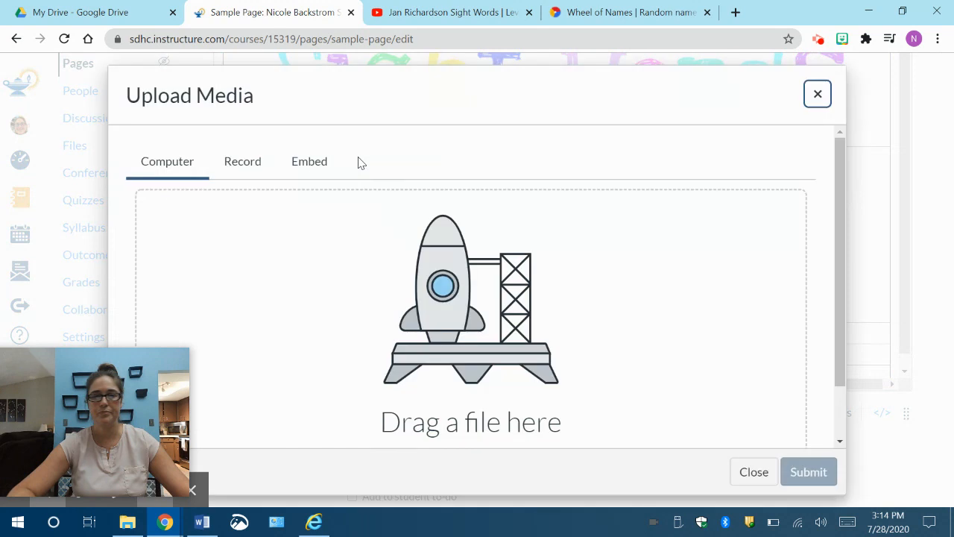
click(299, 173)
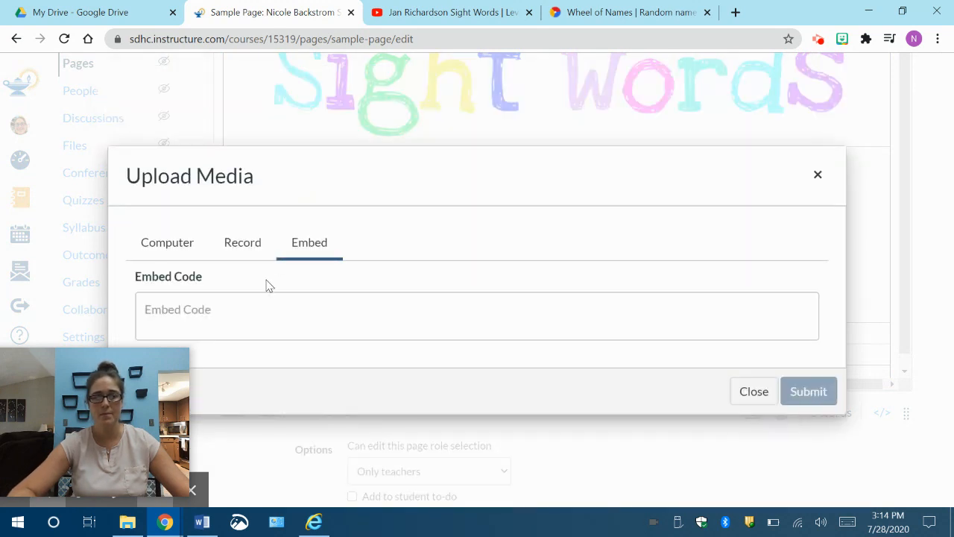
right_click(250, 309)
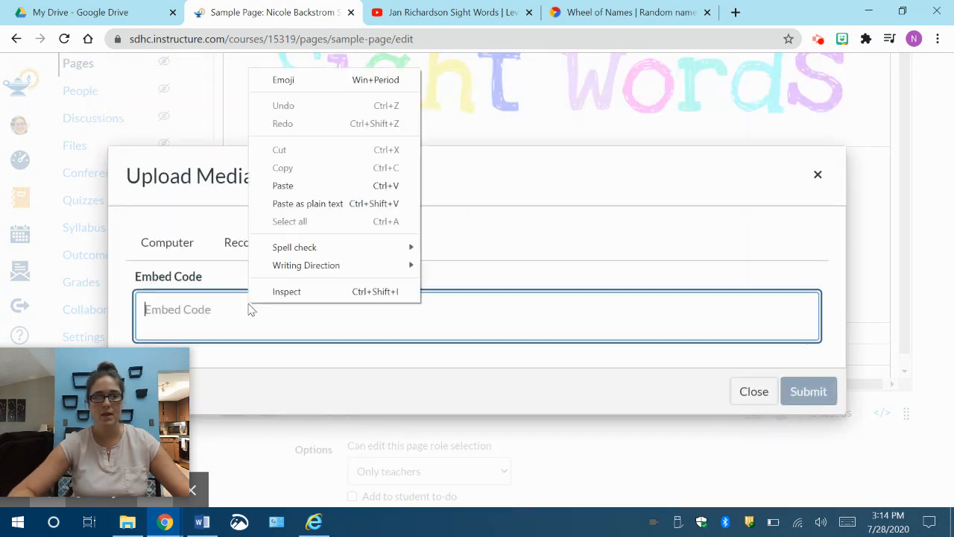
click(284, 186)
click(799, 397)
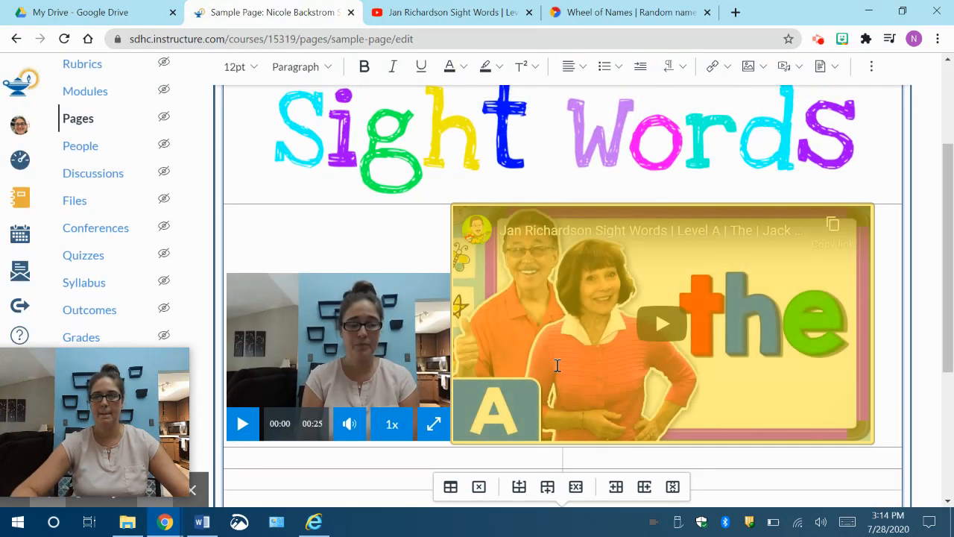
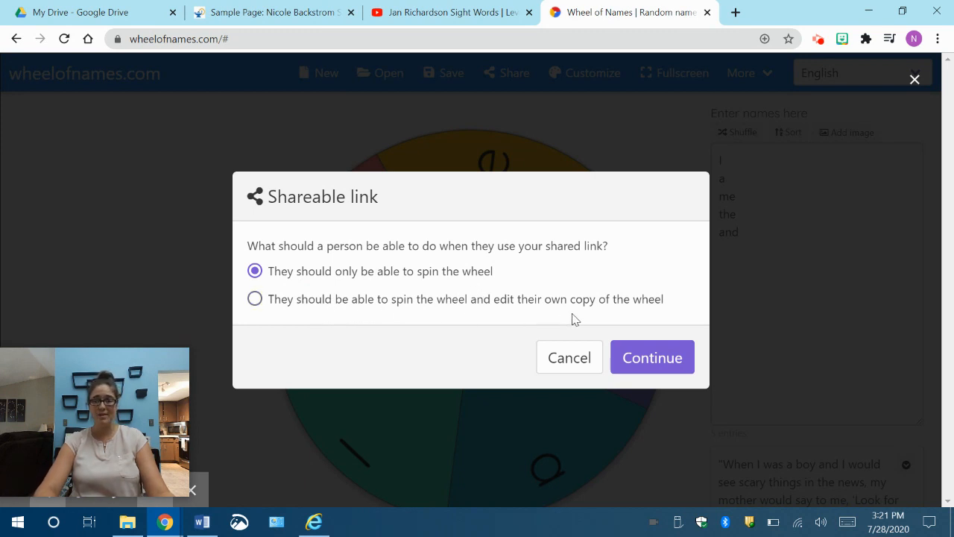
Step: Create a shareable link that only lets people spin the sight-word wheel, copy it, and return to the Sample Page
click(653, 358)
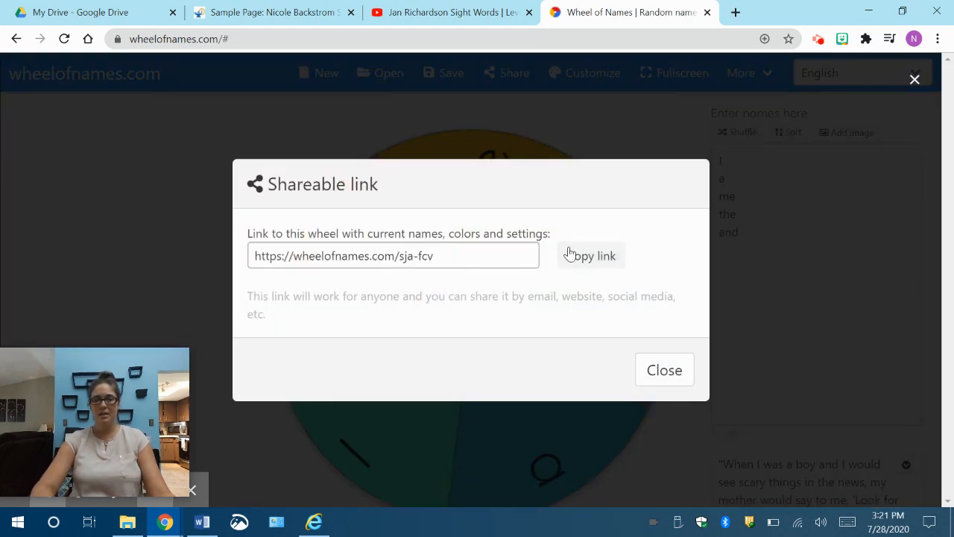
click(608, 262)
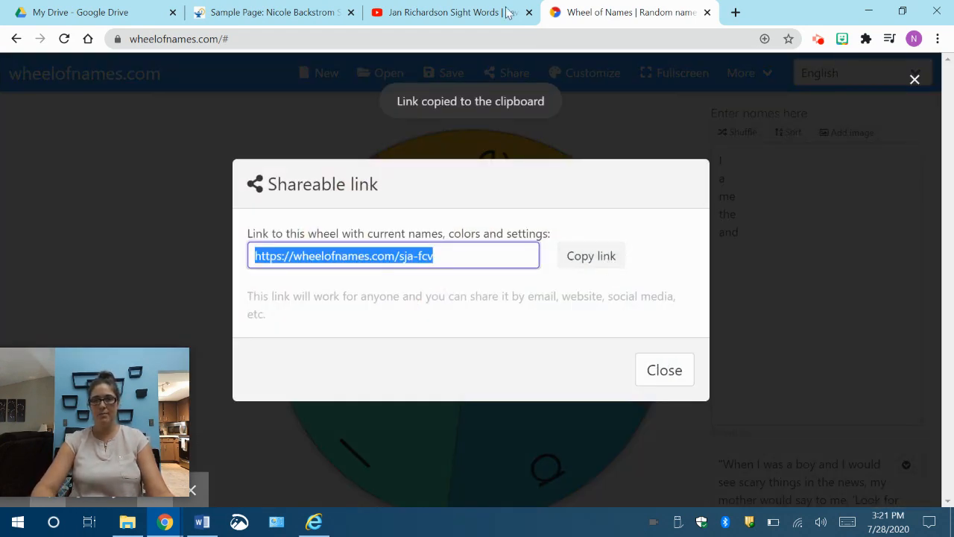
click(319, 15)
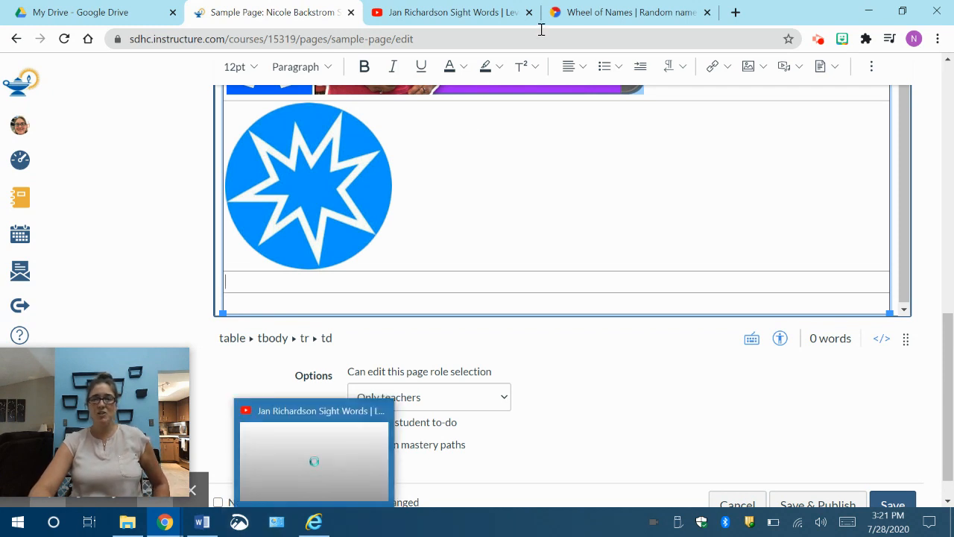
click(605, 13)
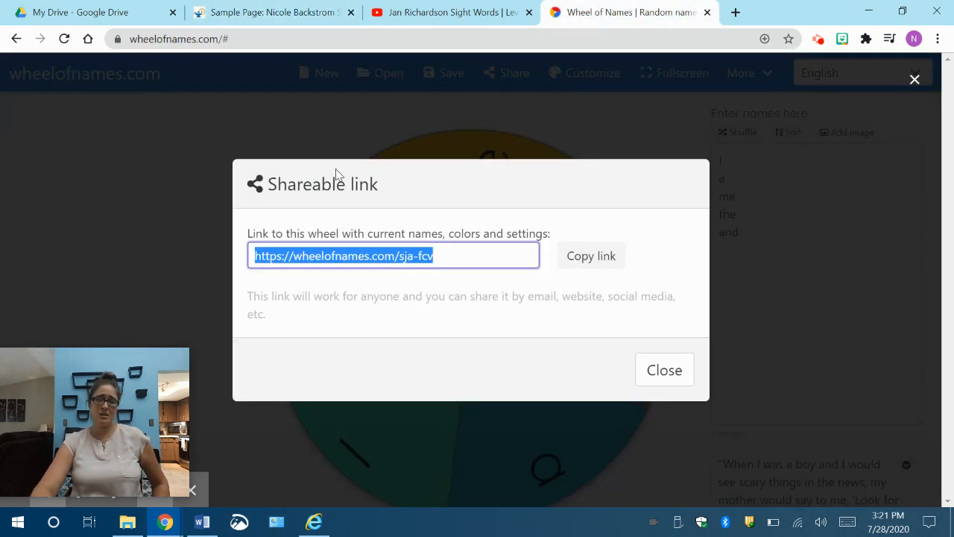
click(298, 12)
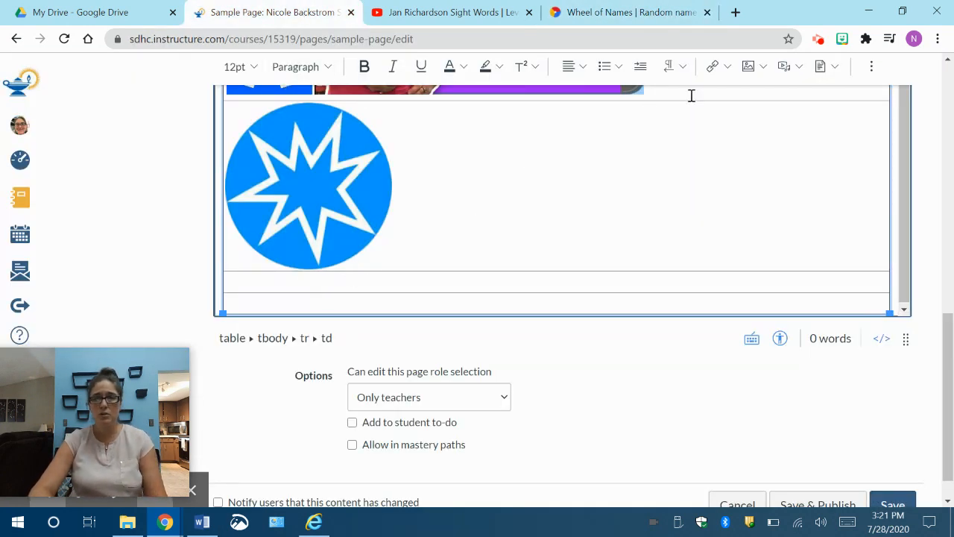
Step: Upload Wheel.PNG from the Sight word page folder into the empty table row below the blue starburst picture
click(755, 72)
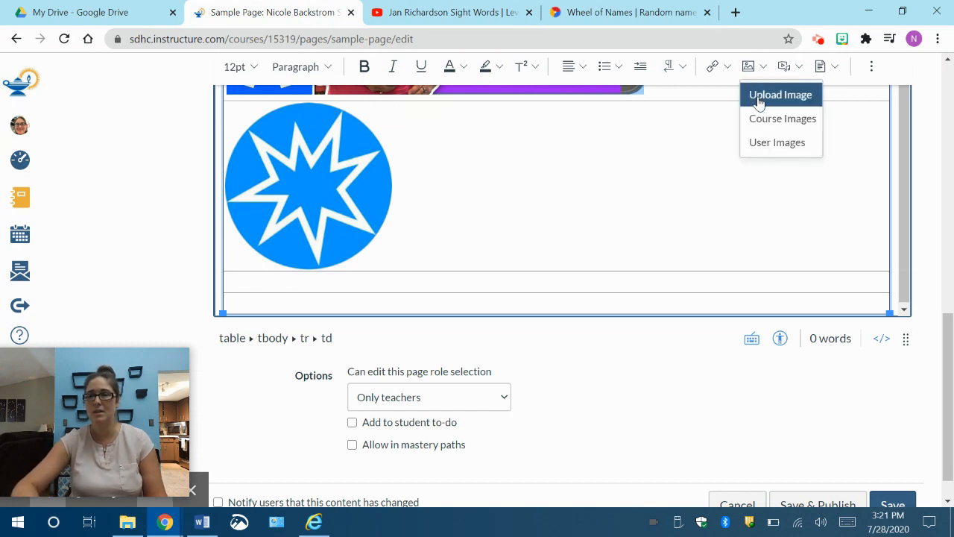
click(760, 103)
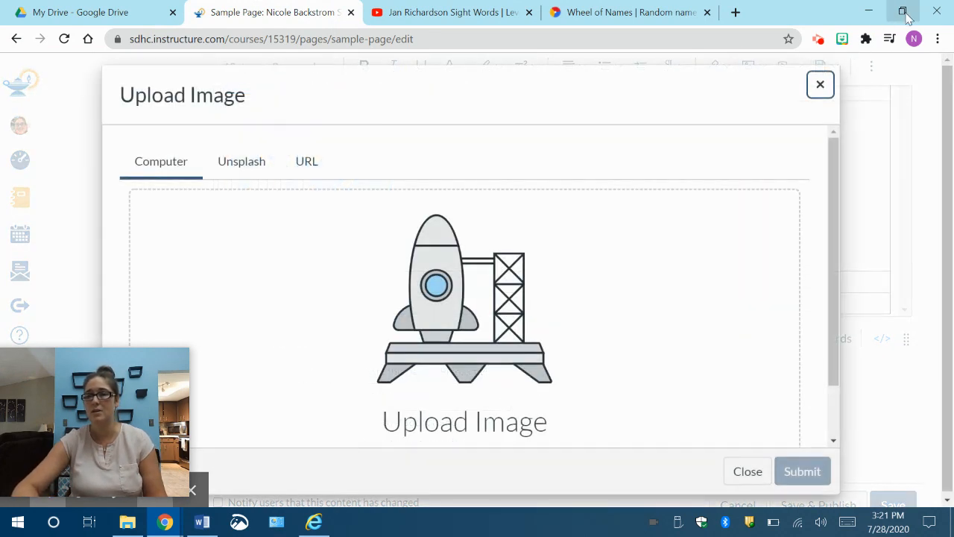
click(903, 11)
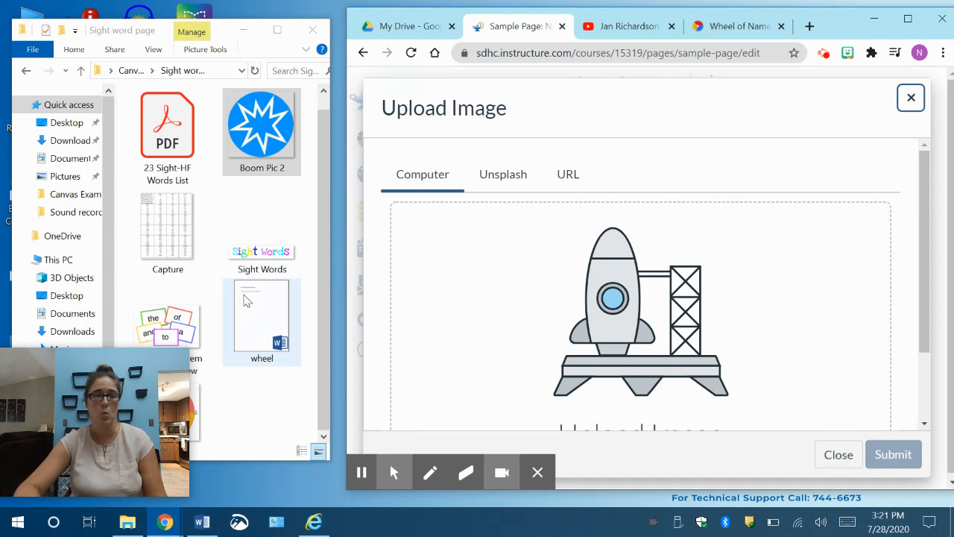
scroll(247, 298, down, 1)
drag(100, 360, 76, 386)
drag(170, 399, 583, 330)
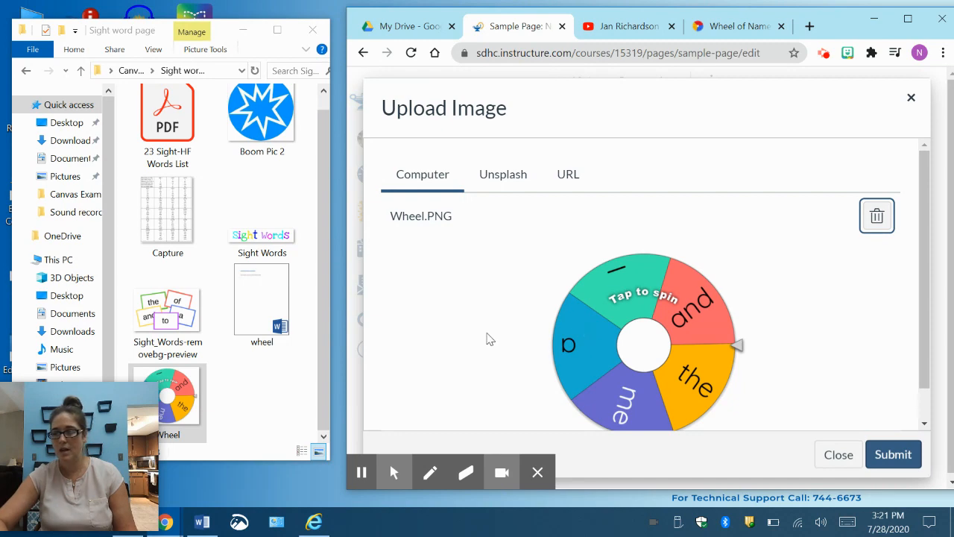
click(894, 456)
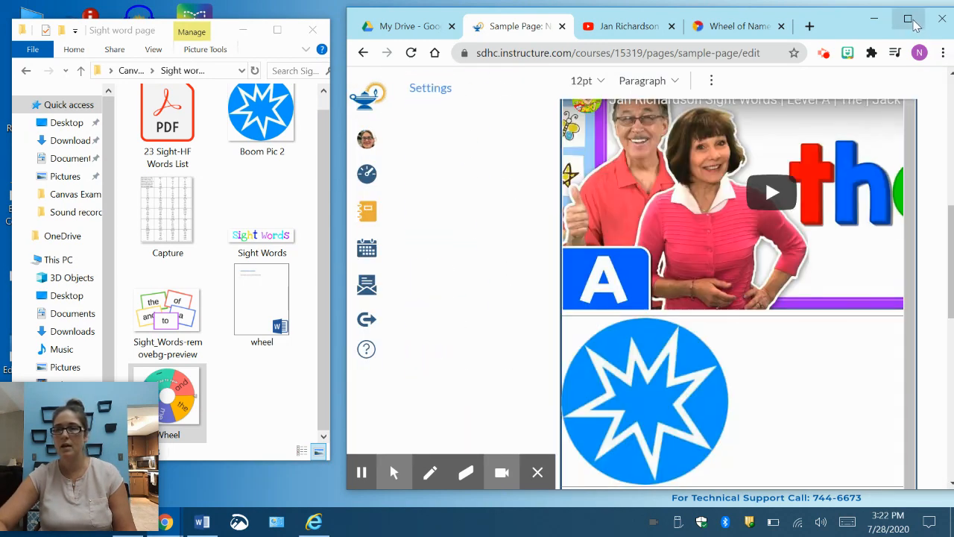
click(907, 18)
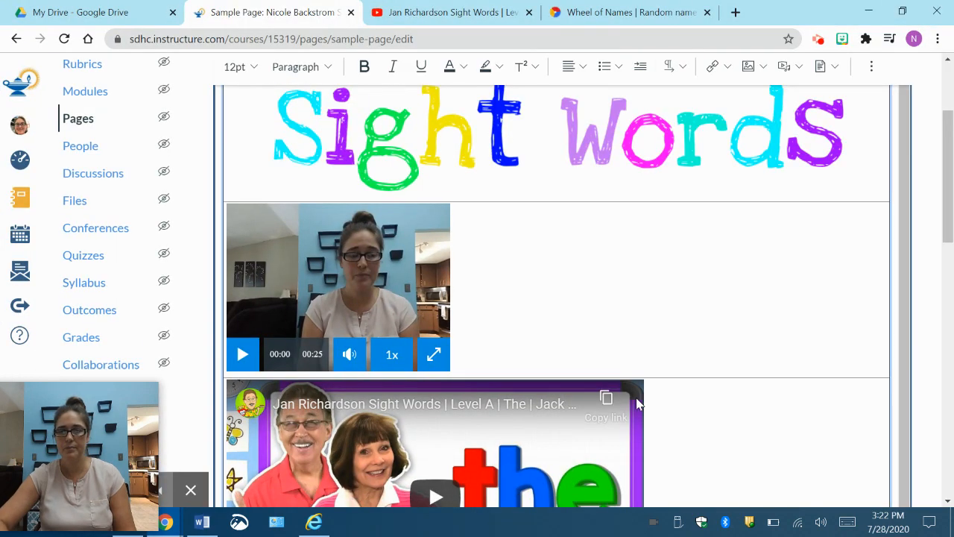
scroll(636, 398, down, 10)
scroll(637, 398, down, 2)
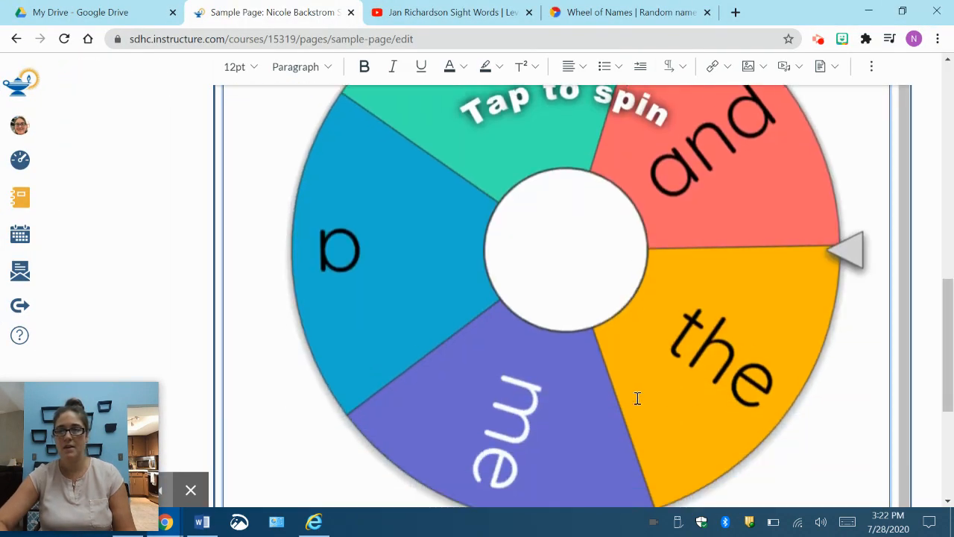
scroll(637, 399, up, 2)
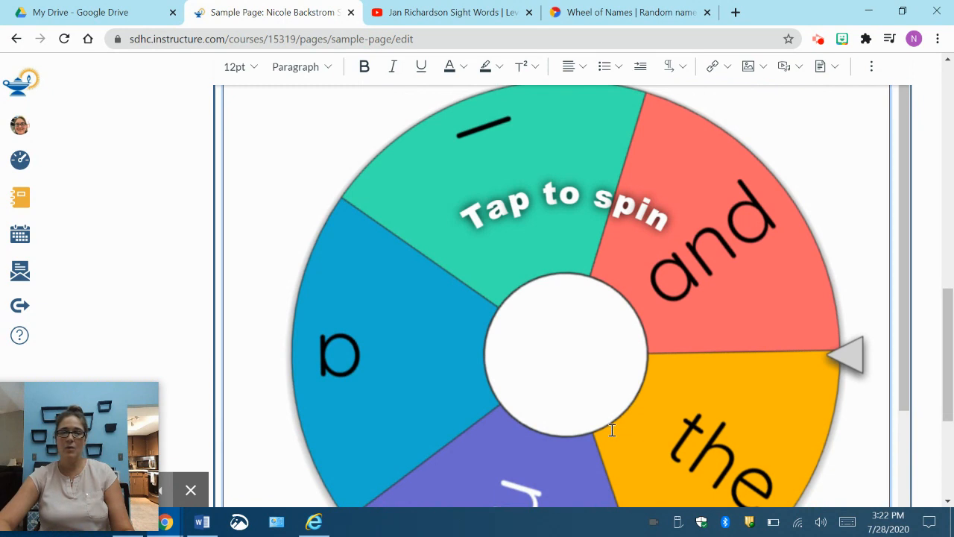
scroll(615, 360, up, 2)
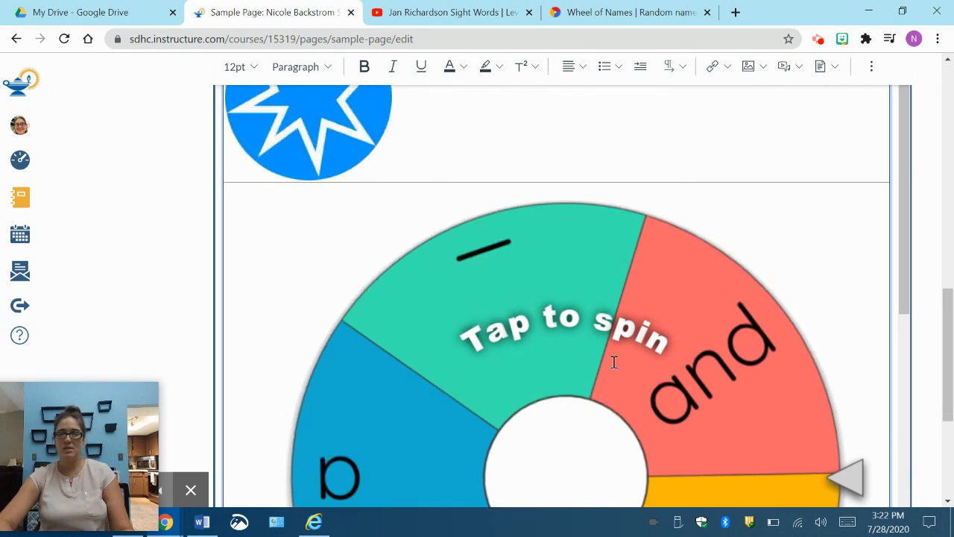
click(569, 313)
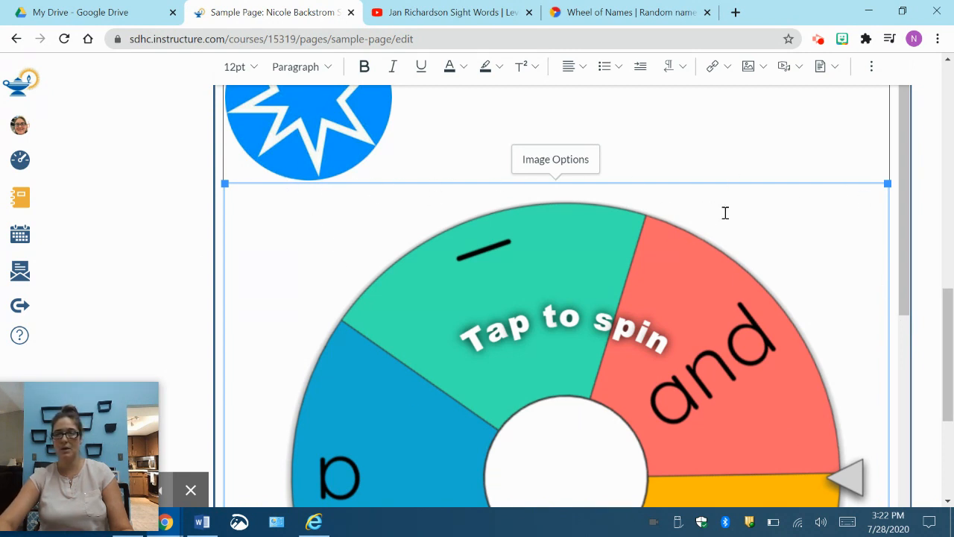
scroll(696, 335, up, 3)
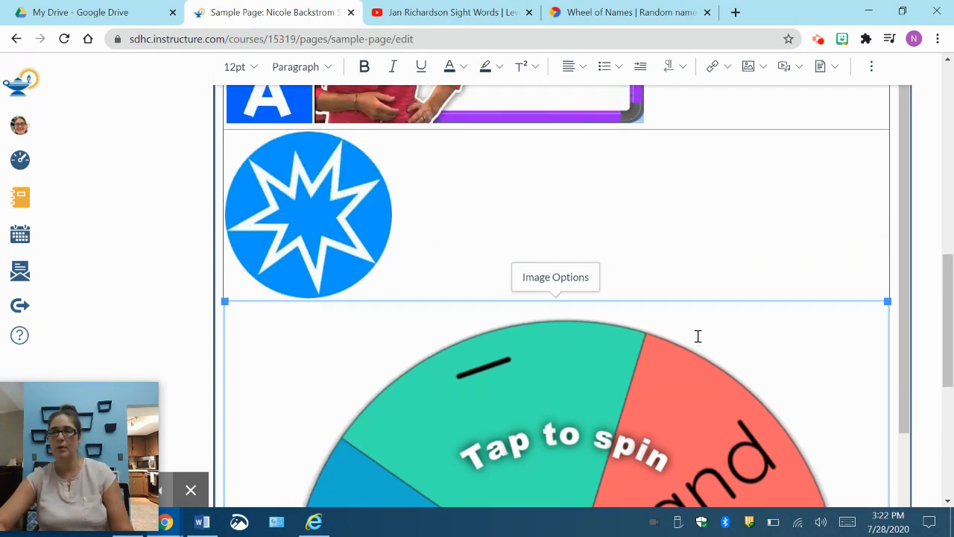
click(721, 74)
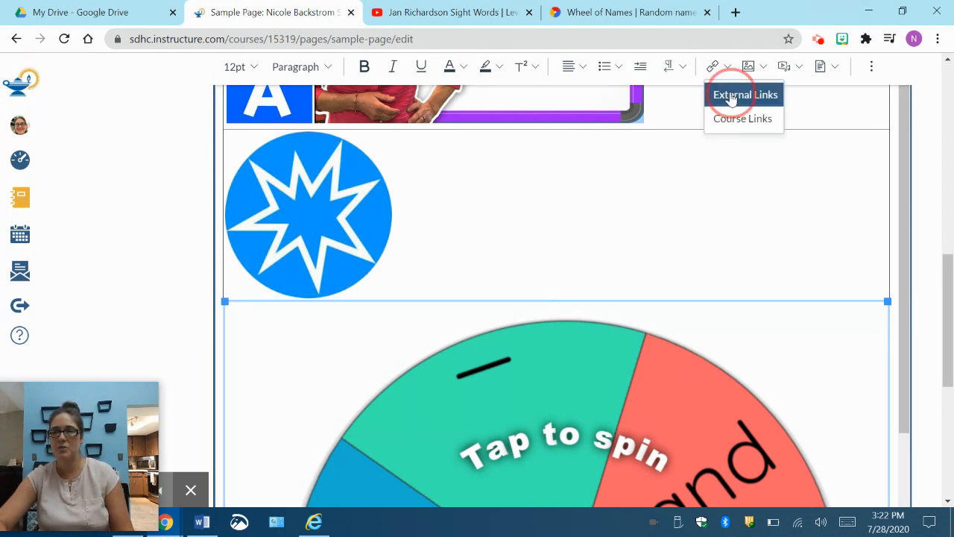
click(733, 97)
right_click(305, 294)
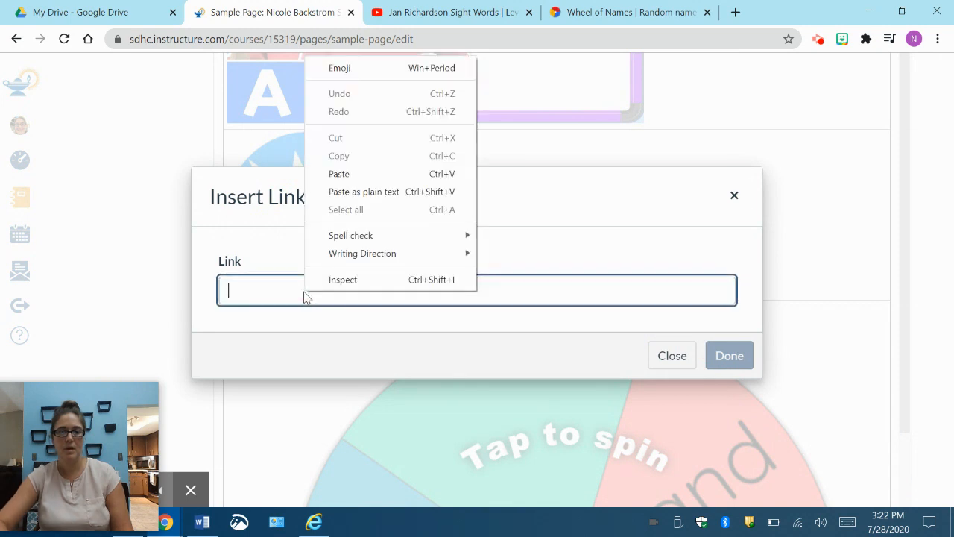
click(338, 174)
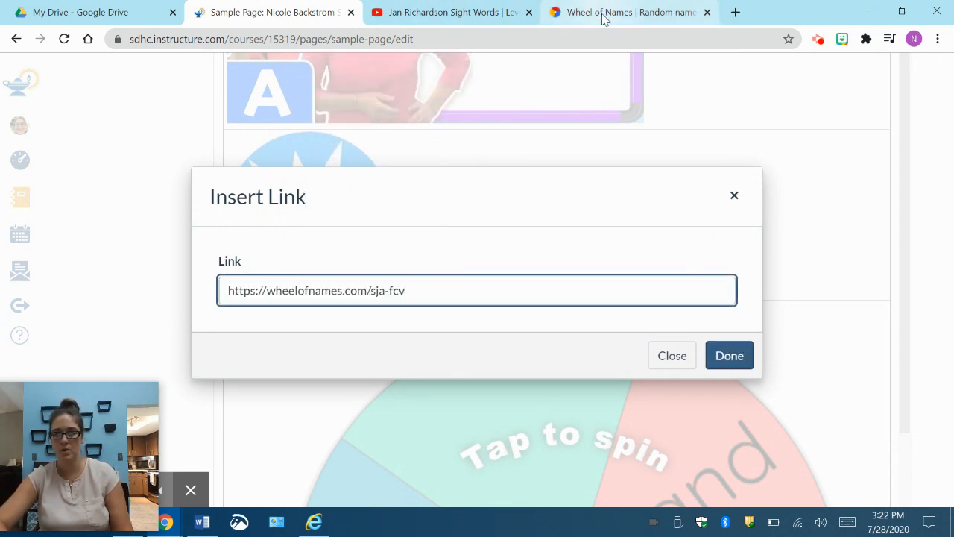
click(737, 359)
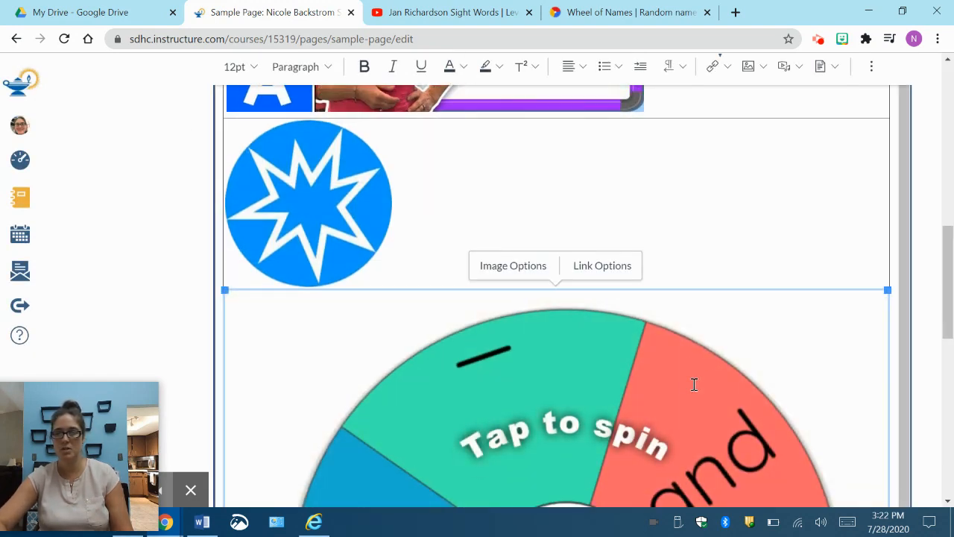
Step: Upload the word-list picture Capture.PNG from the Sight word page folder into the last table row, below the wheel
scroll(694, 384, down, 7)
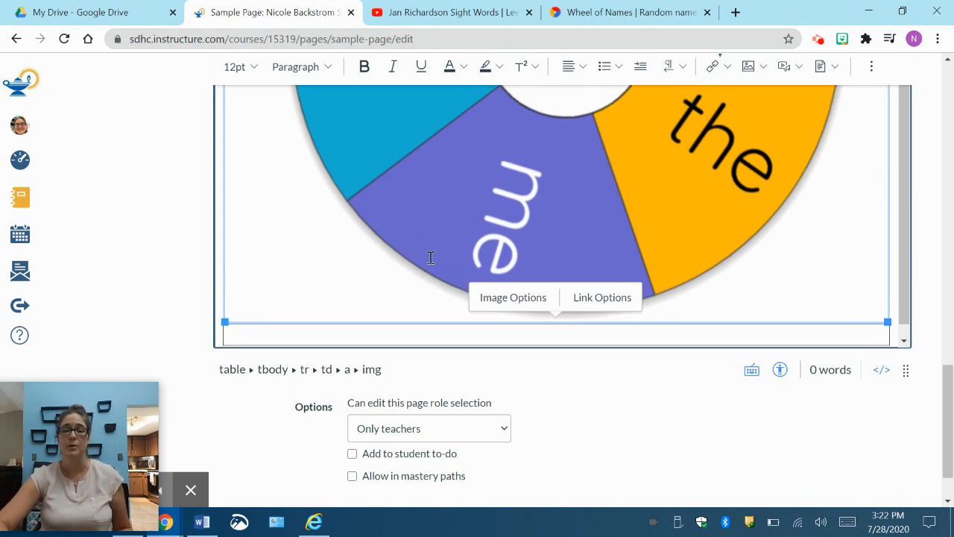
click(391, 333)
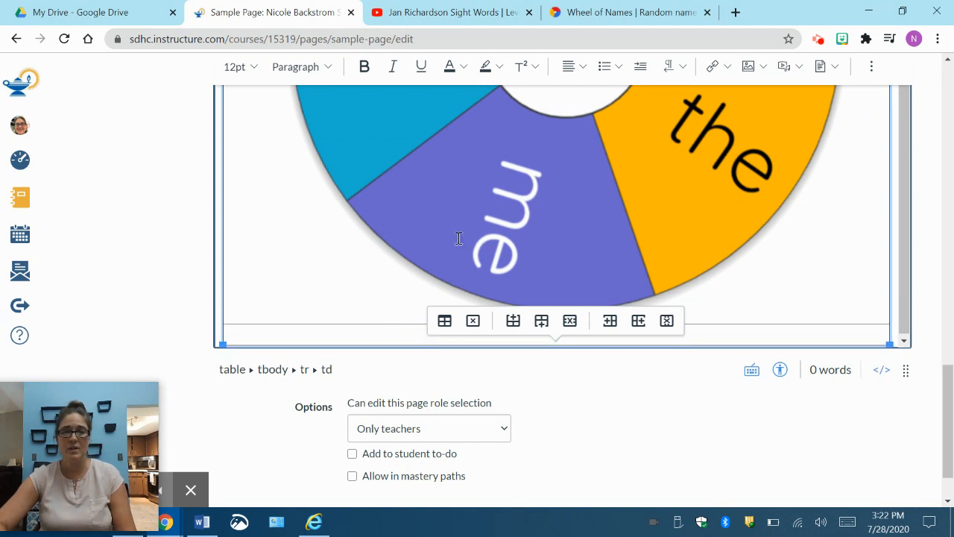
click(756, 68)
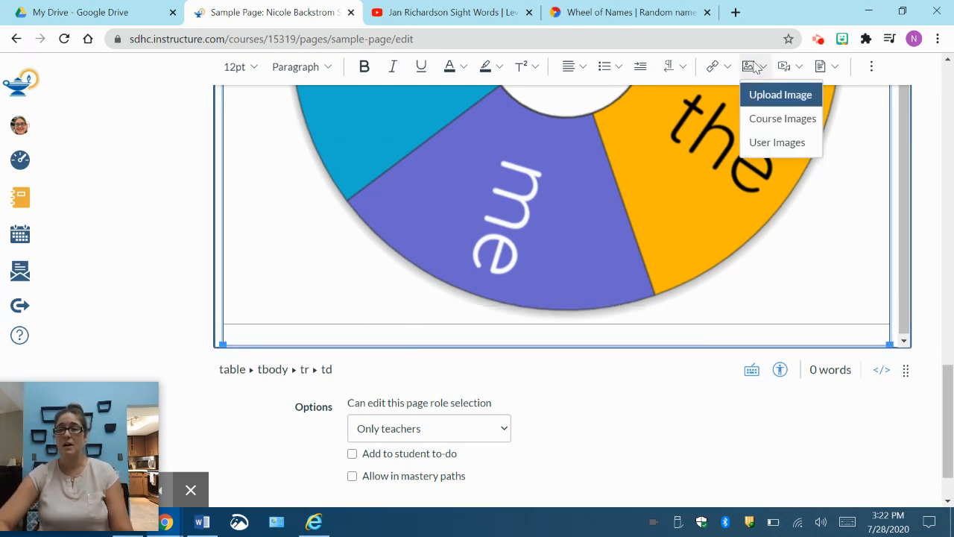
click(771, 95)
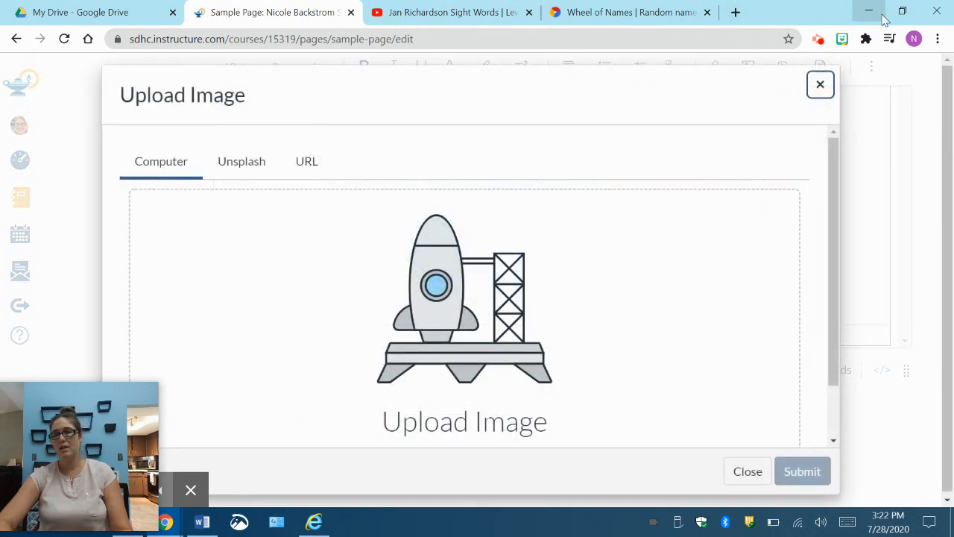
click(900, 12)
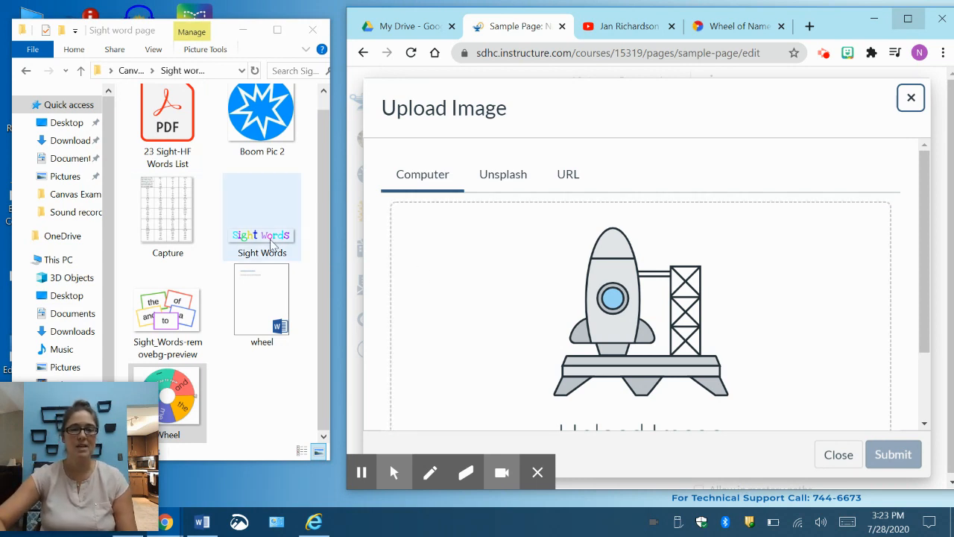
drag(171, 224, 597, 324)
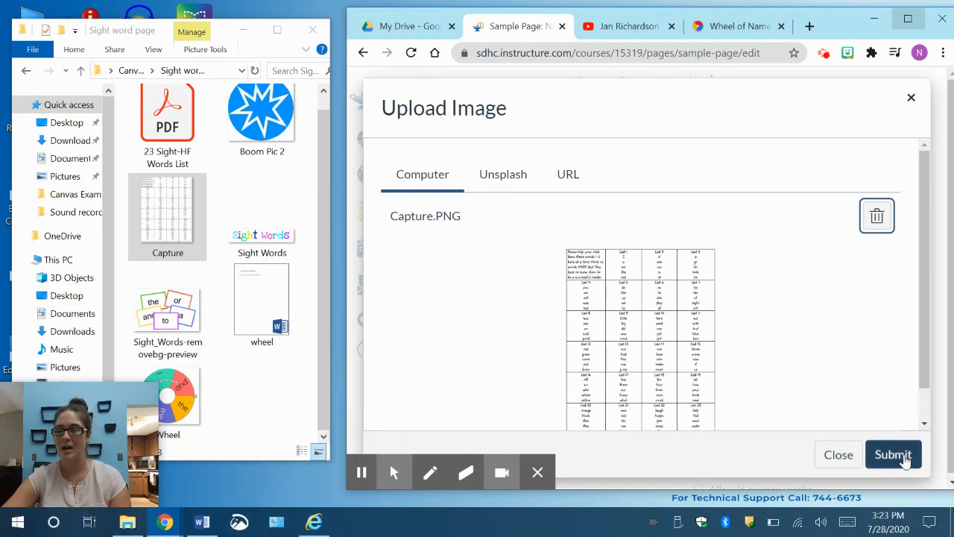
click(894, 455)
scroll(799, 406, up, 10)
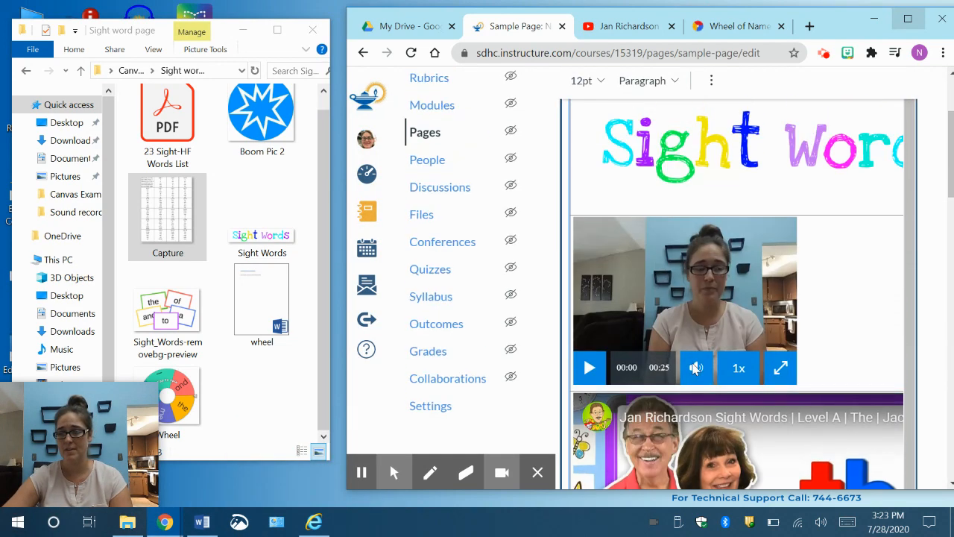
scroll(799, 405, down, 10)
scroll(800, 406, up, 10)
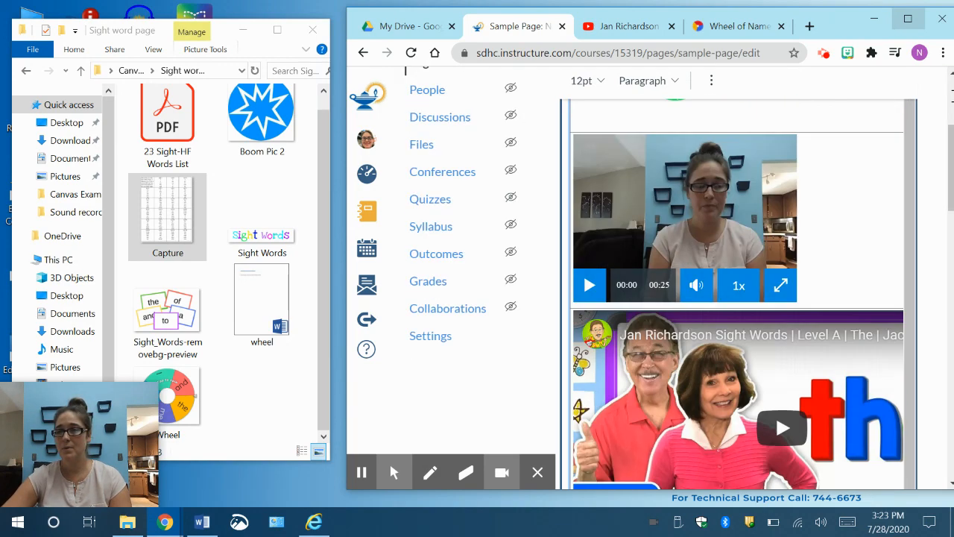
click(908, 18)
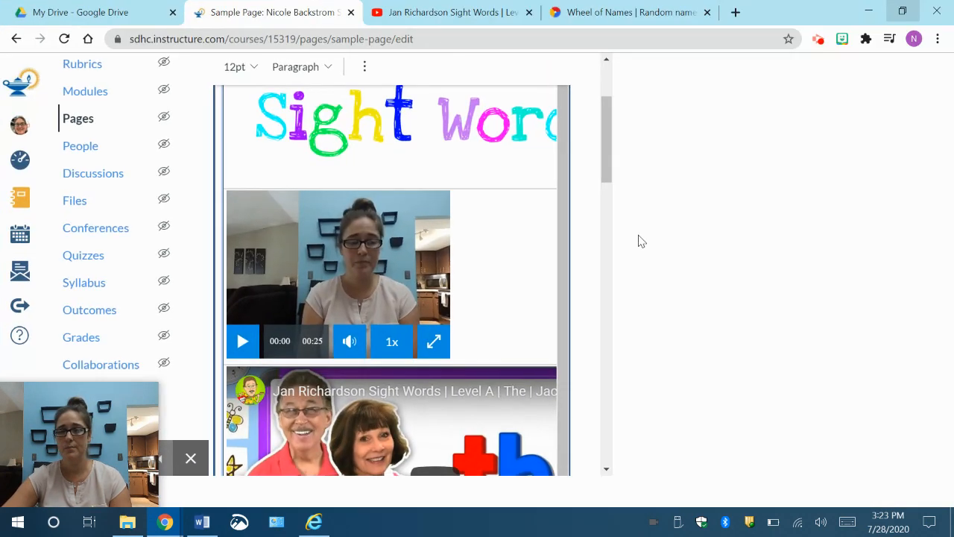
Step: Upload 23 Sight-HF Words List.pdf from the Sight word page folder as the document linked to the word-list picture
scroll(632, 310, down, 15)
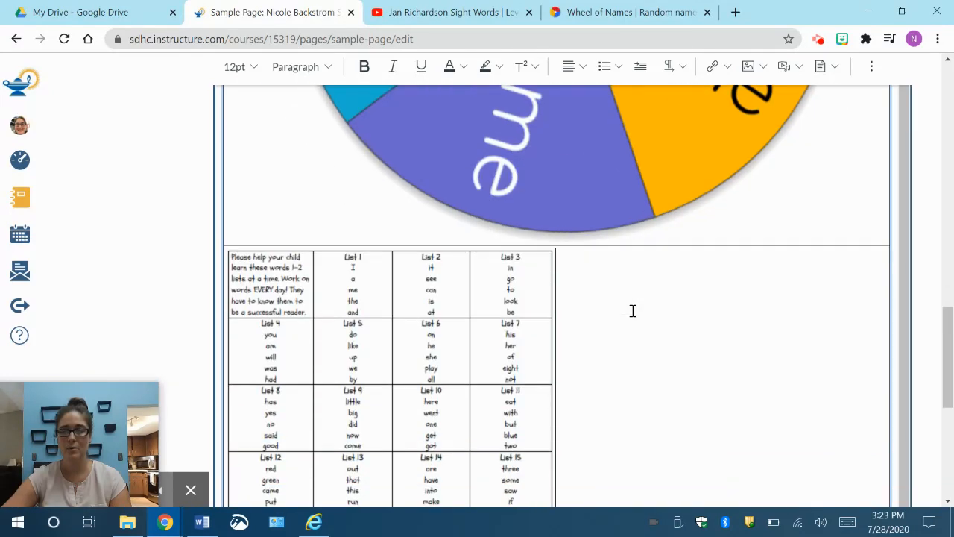
click(389, 282)
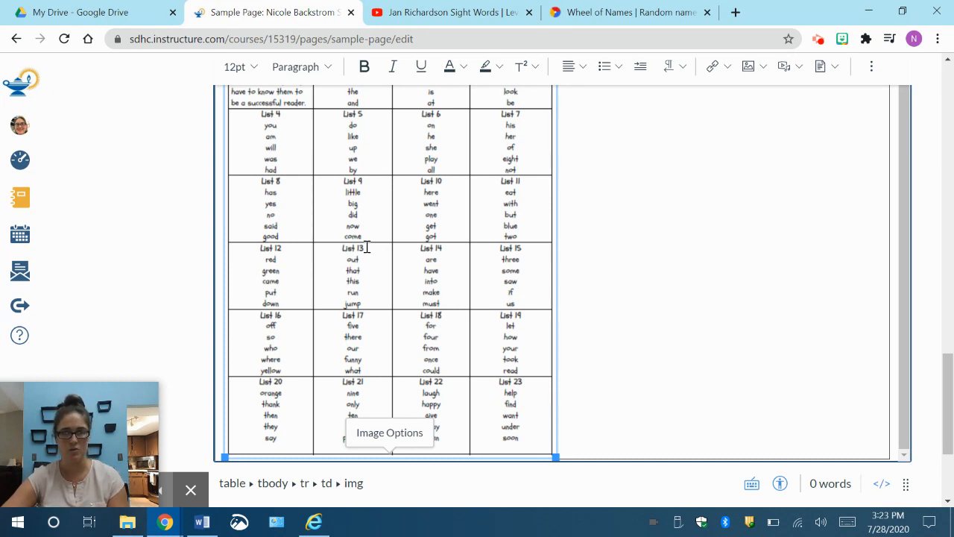
scroll(367, 246, up, 3)
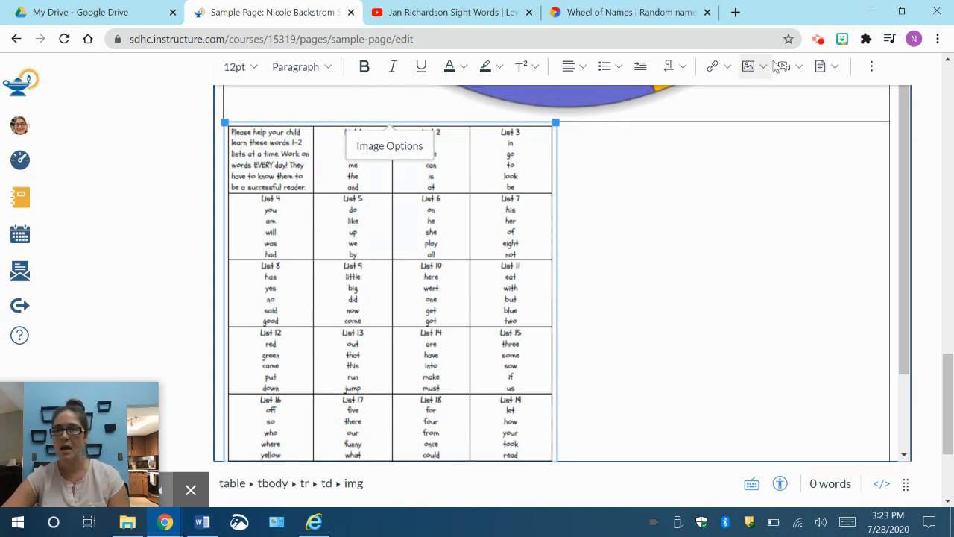
click(829, 71)
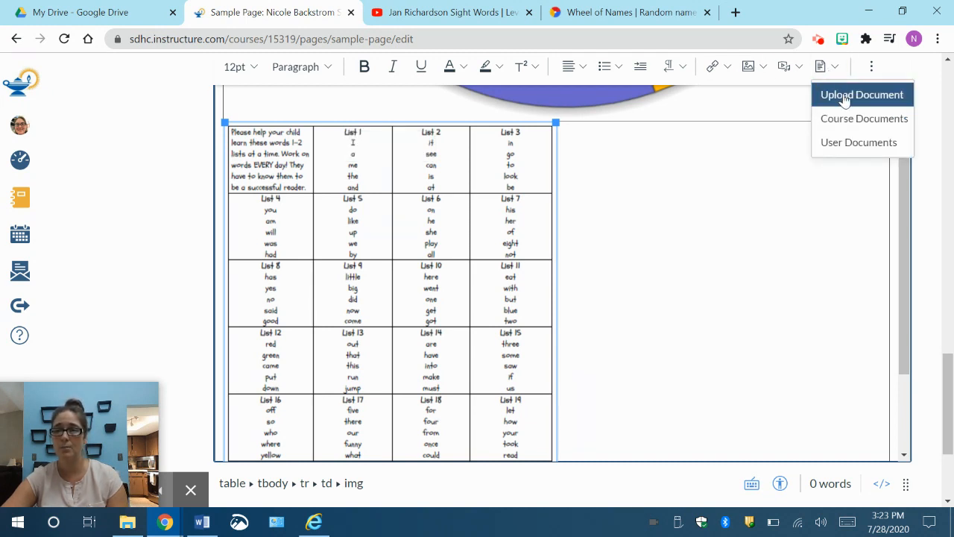
click(845, 95)
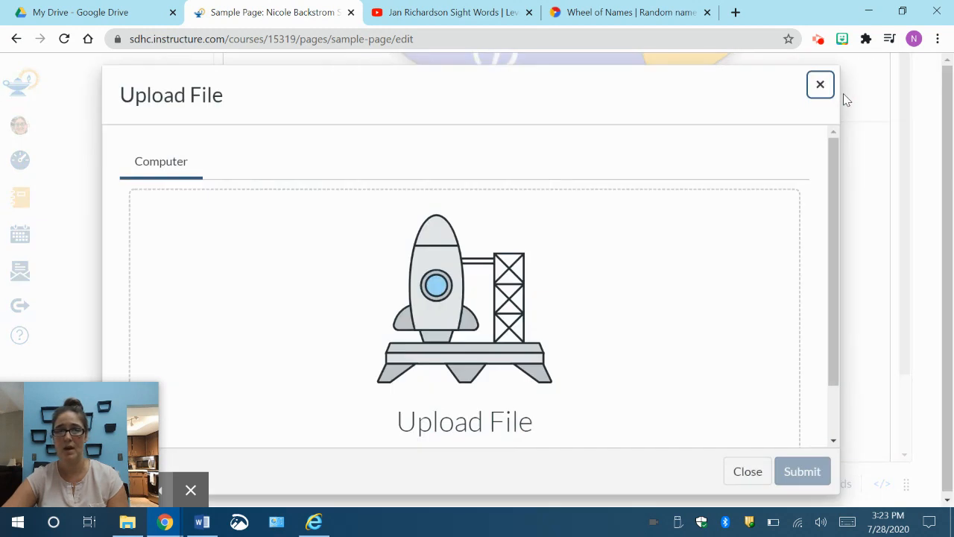
click(904, 15)
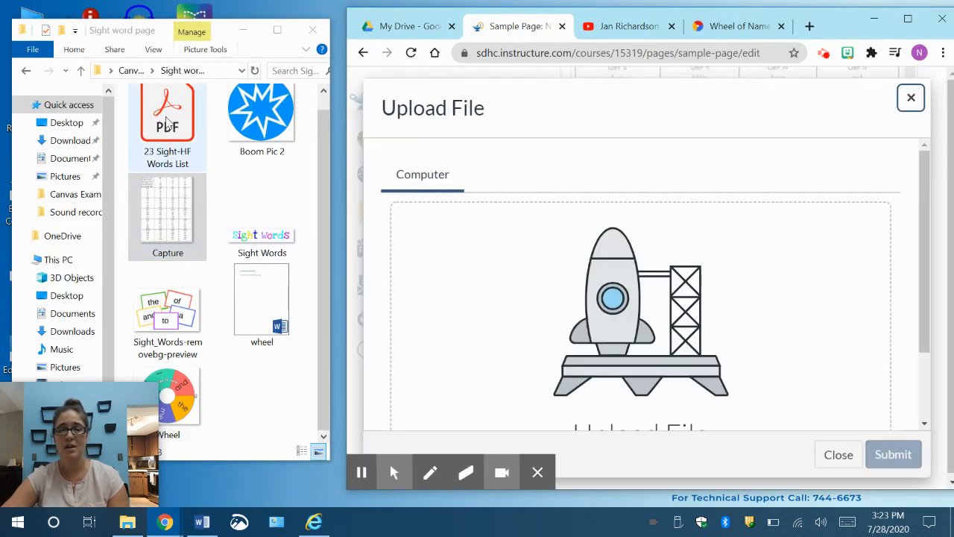
drag(168, 123, 530, 281)
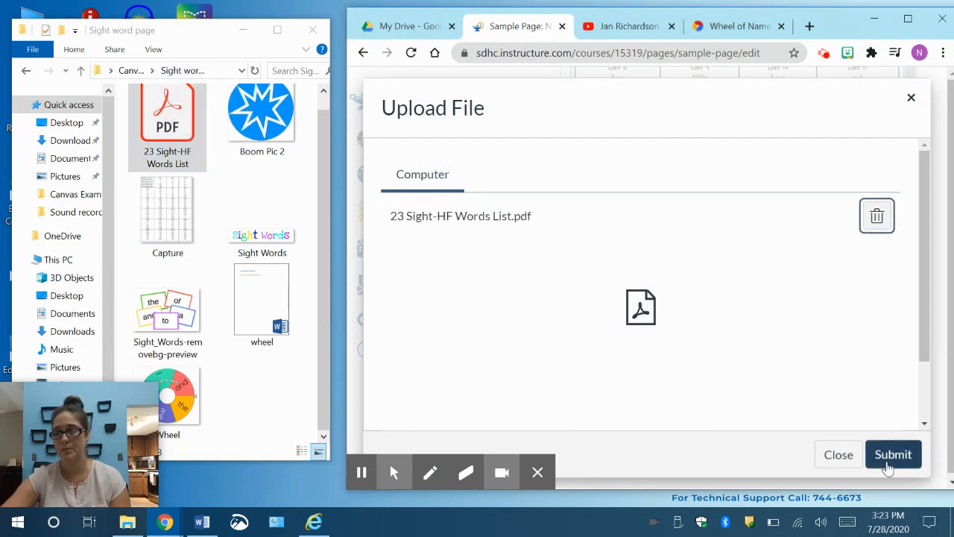
click(889, 456)
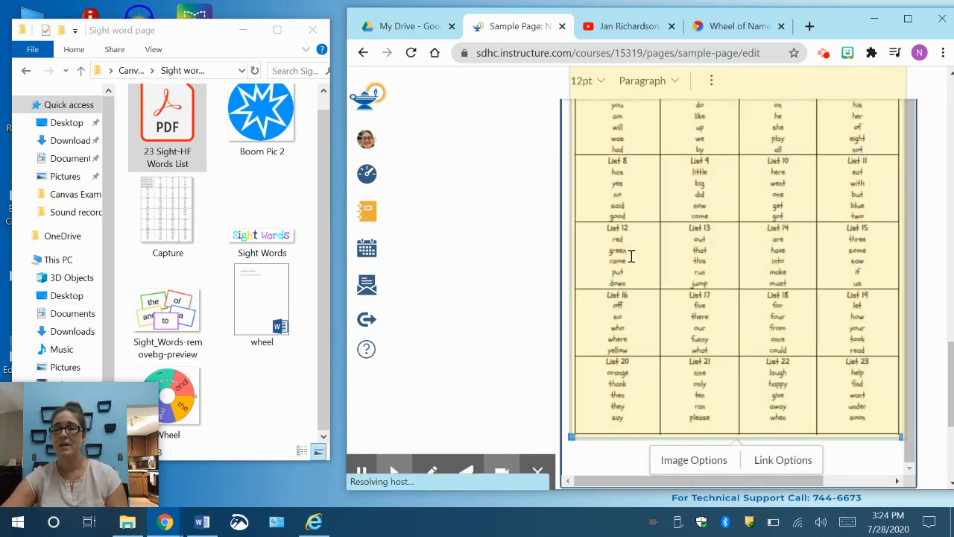
Step: Save the Sample Page without publishing it
click(910, 27)
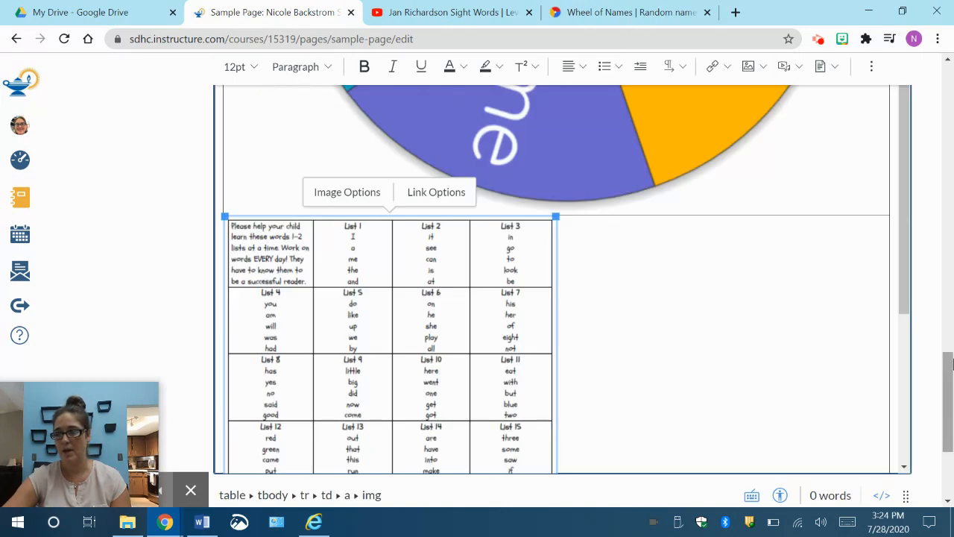
drag(950, 373, 950, 419)
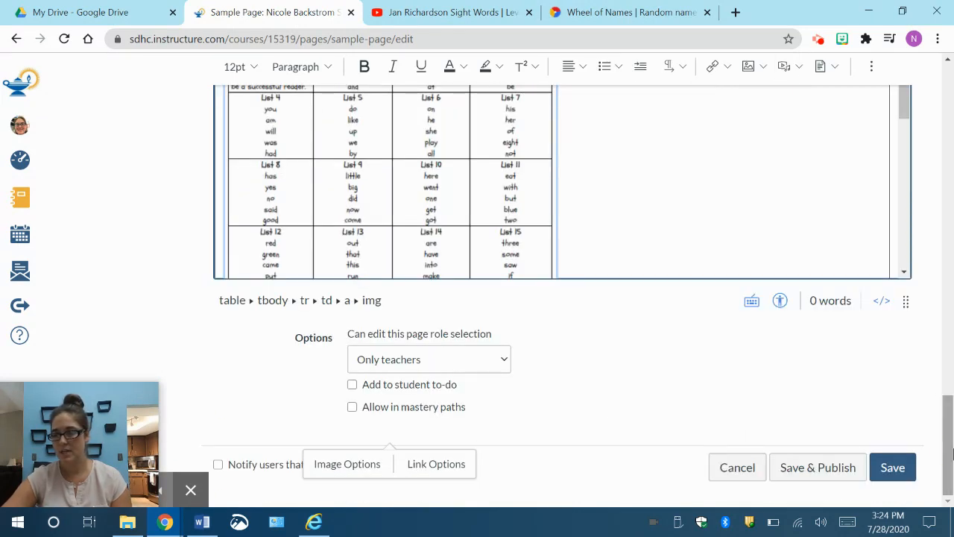
click(893, 467)
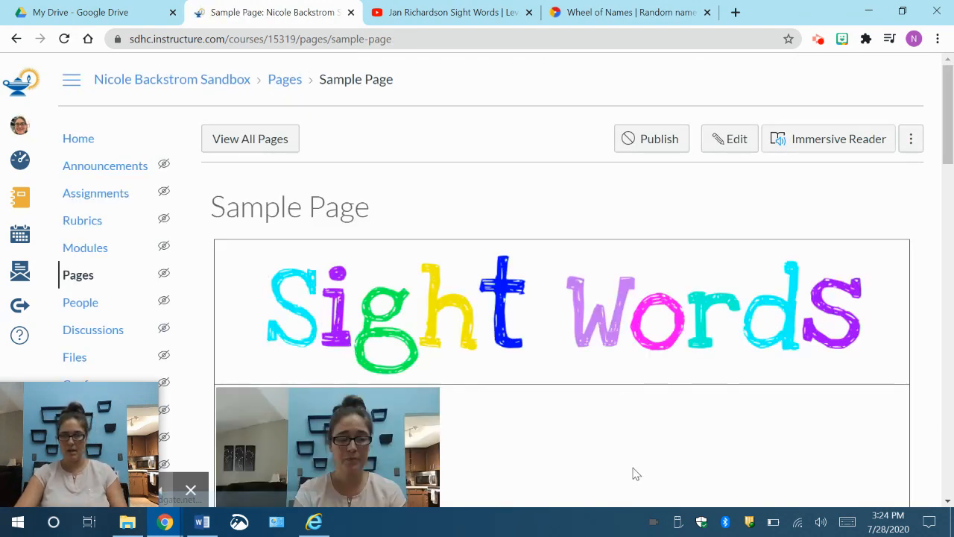
Step: Test the word-list picture at the end of the saved page by downloading its linked document
scroll(713, 411, down, 6)
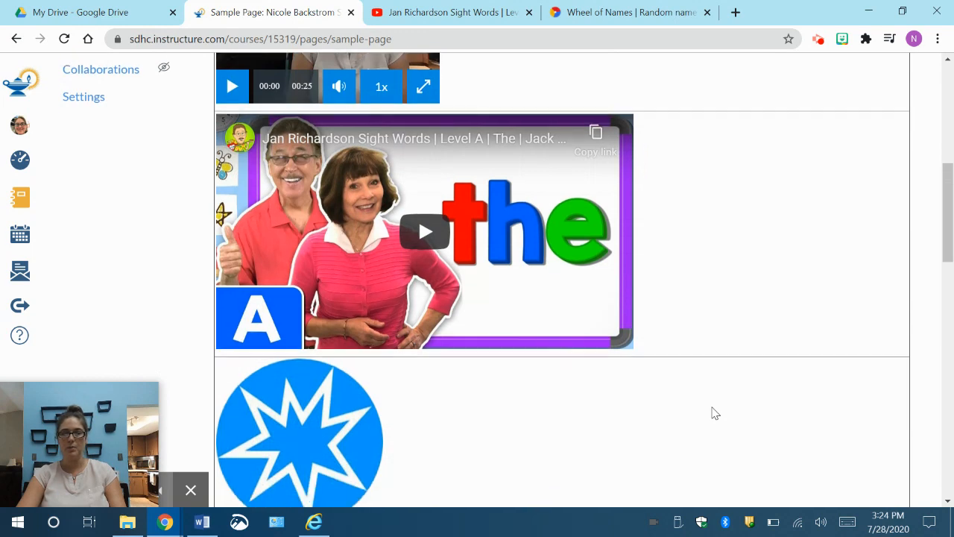
scroll(714, 411, down, 10)
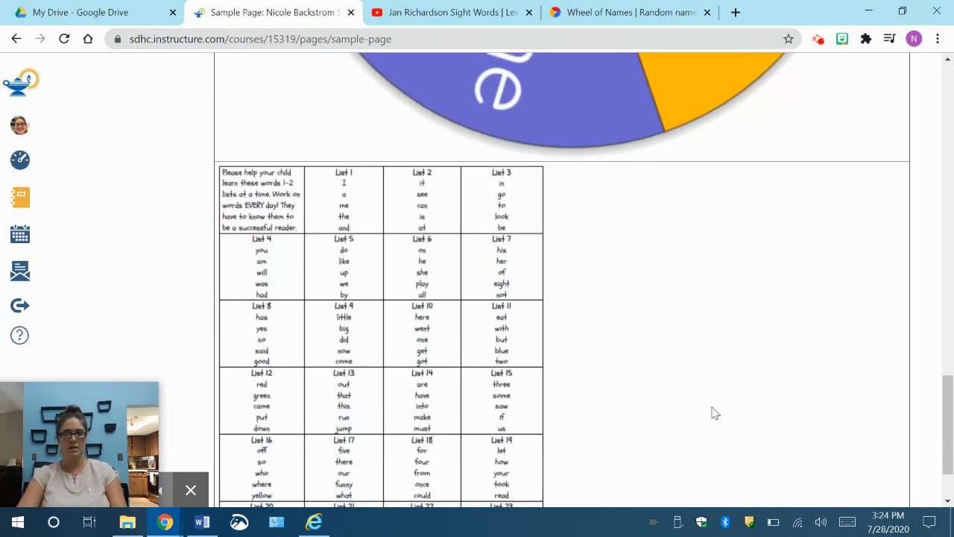
scroll(713, 411, down, 2)
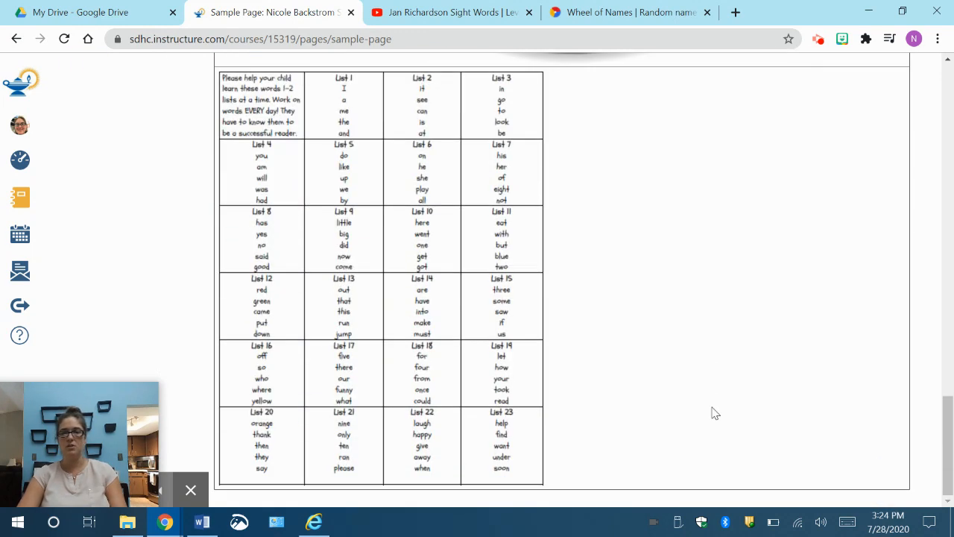
click(416, 286)
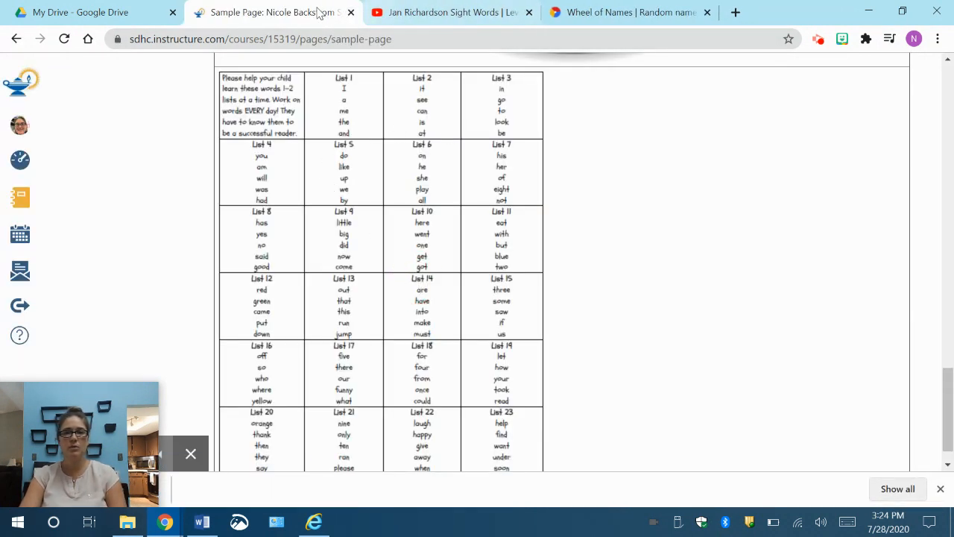
click(404, 258)
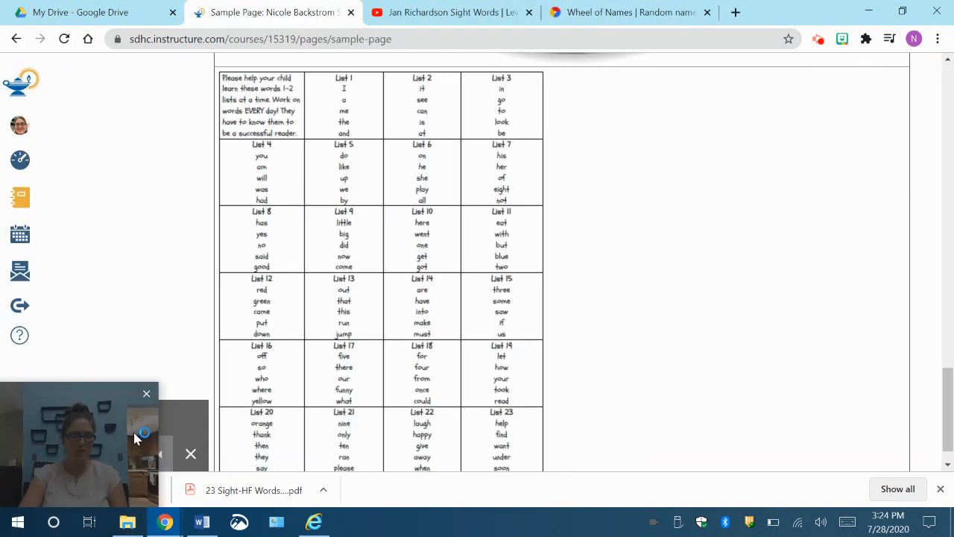
drag(93, 404, 785, 199)
click(190, 452)
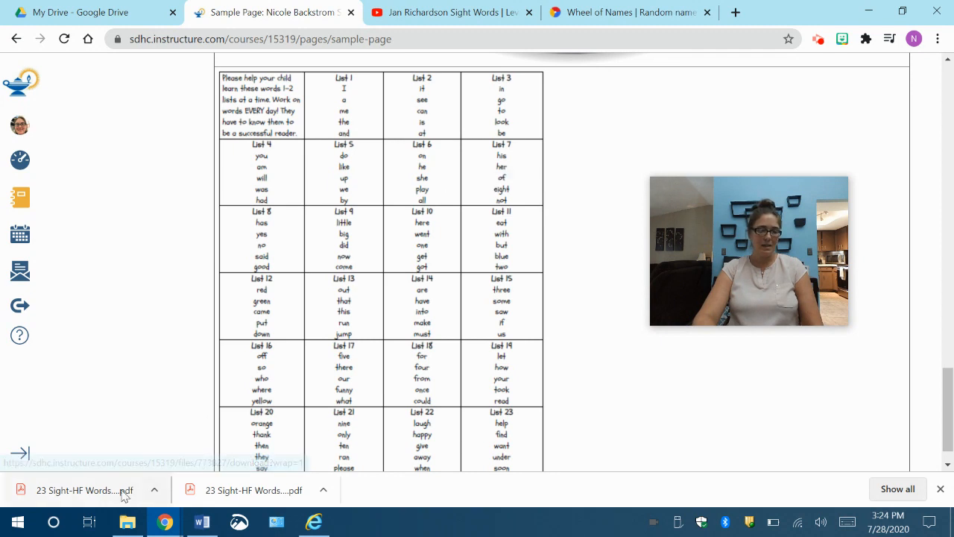
Step: Open the downloaded 23 Sight-HF Words List PDF, look through it, and close it along with the download list
click(95, 497)
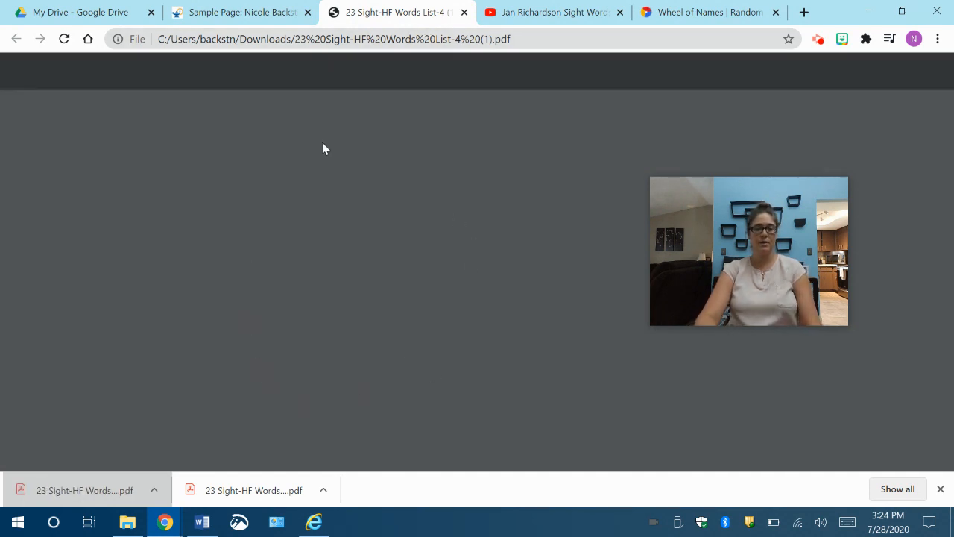
scroll(426, 348, down, 5)
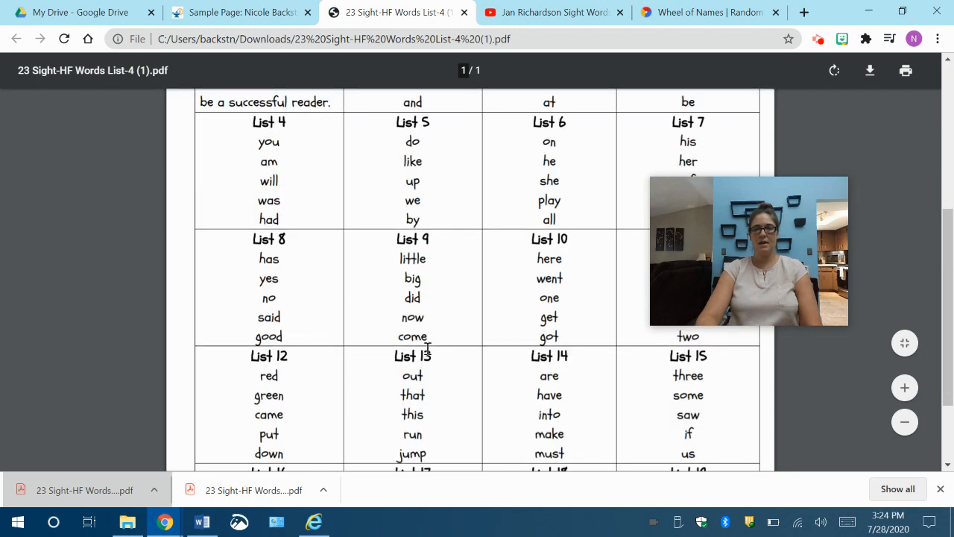
scroll(427, 349, up, 5)
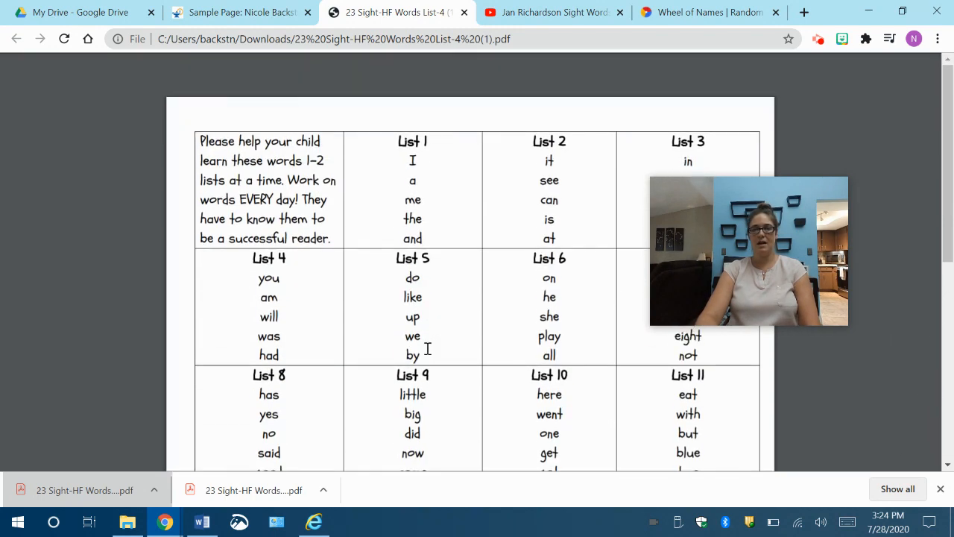
click(463, 12)
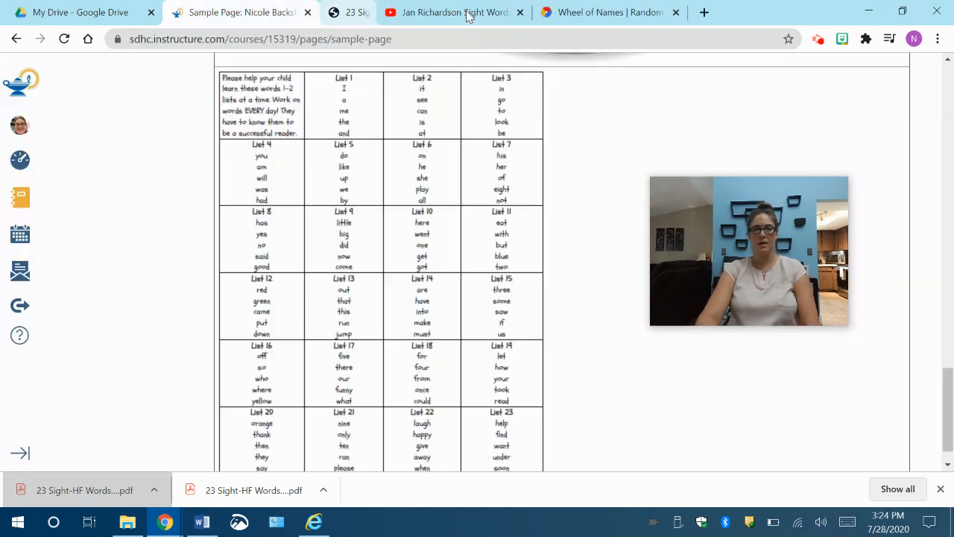
click(939, 489)
Step: Test the wheel picture's link by opening the wheel, spinning it once, and returning to the Sample Page
drag(801, 187, 893, 370)
drag(951, 410, 952, 305)
click(530, 228)
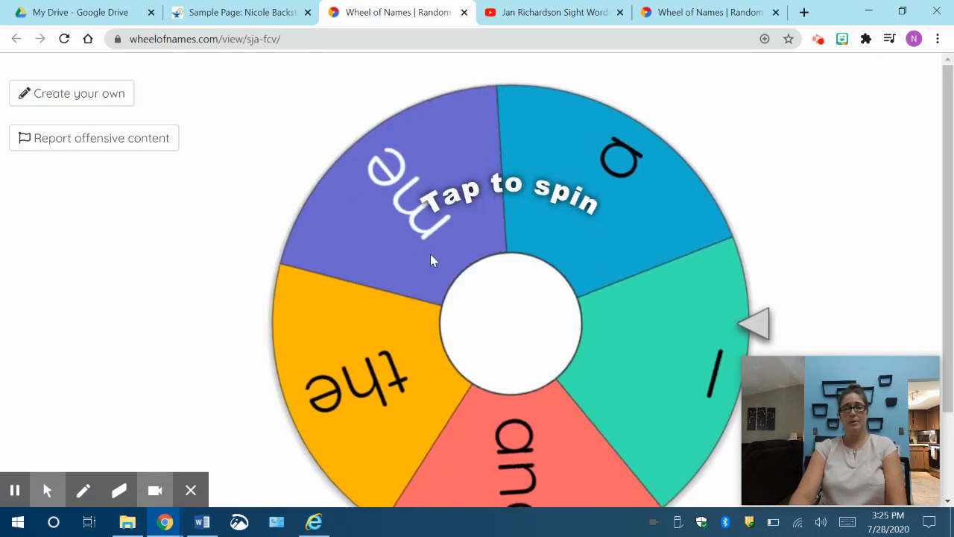
click(495, 194)
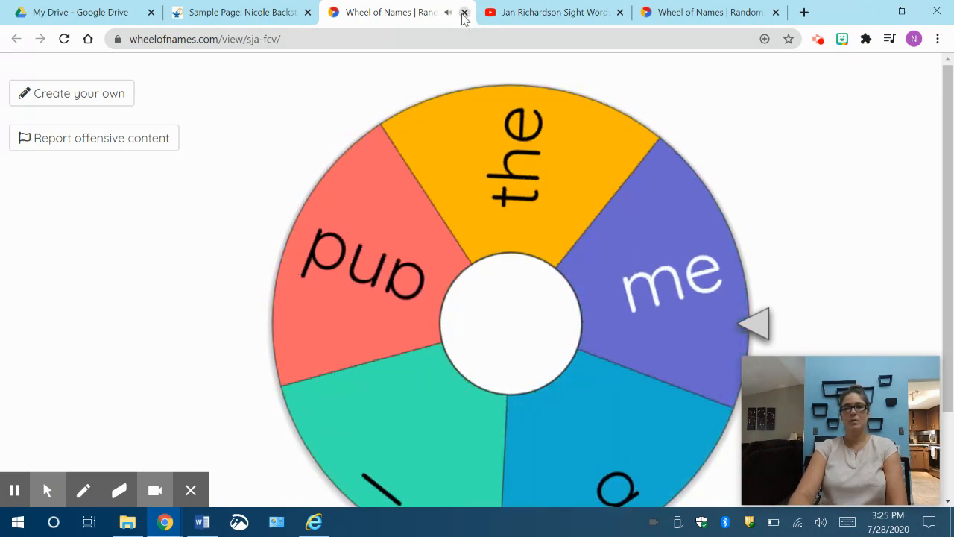
click(463, 13)
Step: Test the blue starburst picture's link and return to the Sample Page
scroll(566, 268, up, 3)
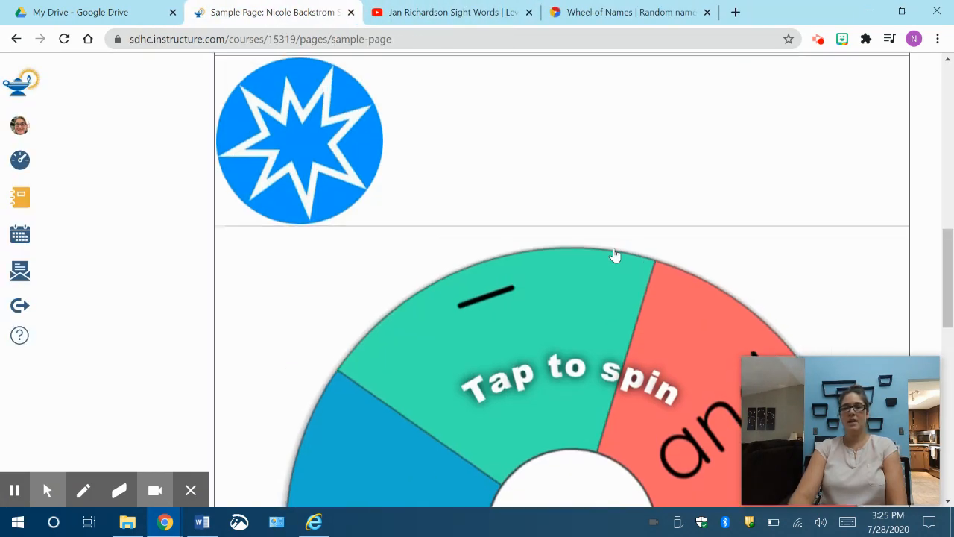
scroll(615, 255, up, 2)
click(271, 287)
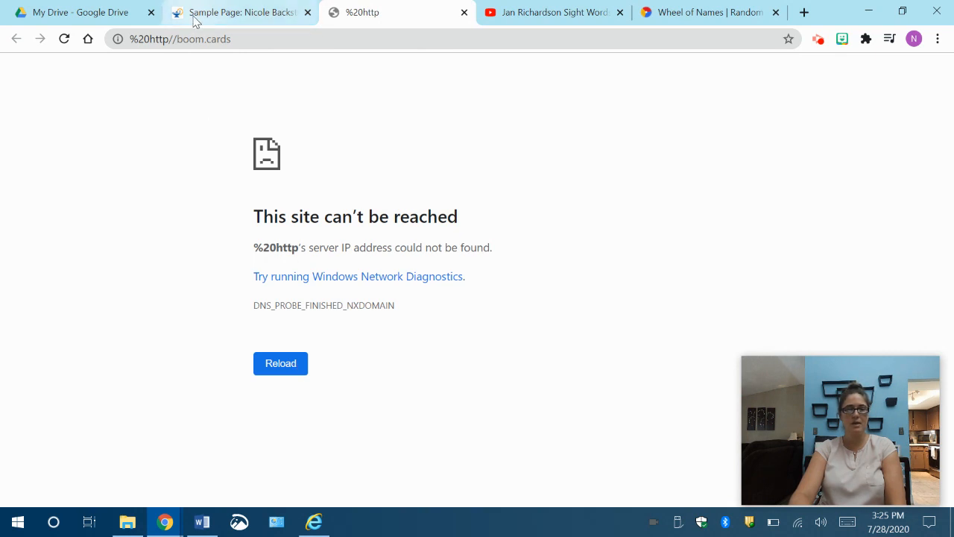
click(463, 13)
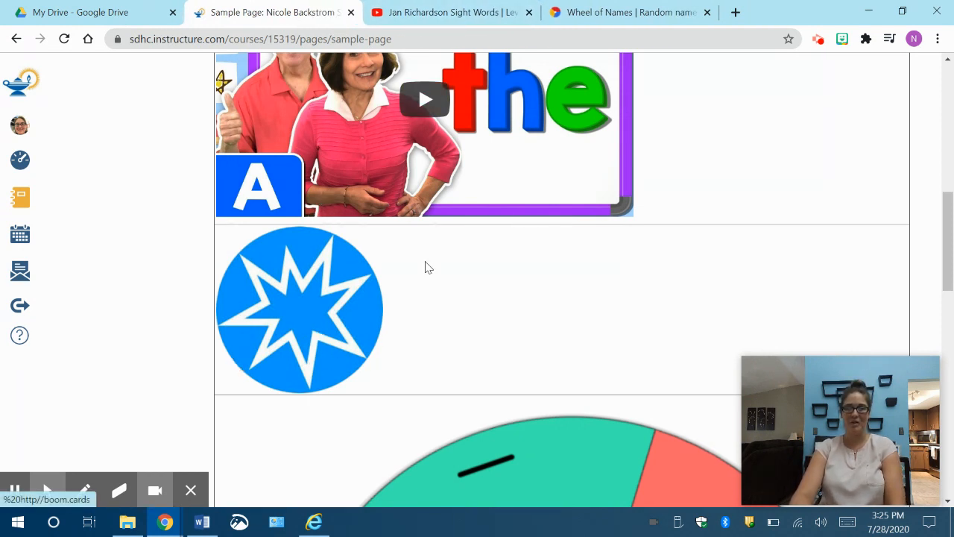
Step: Edit the Sample Page and set its table's border width to 0 and alignment to Center
scroll(624, 249, up, 2)
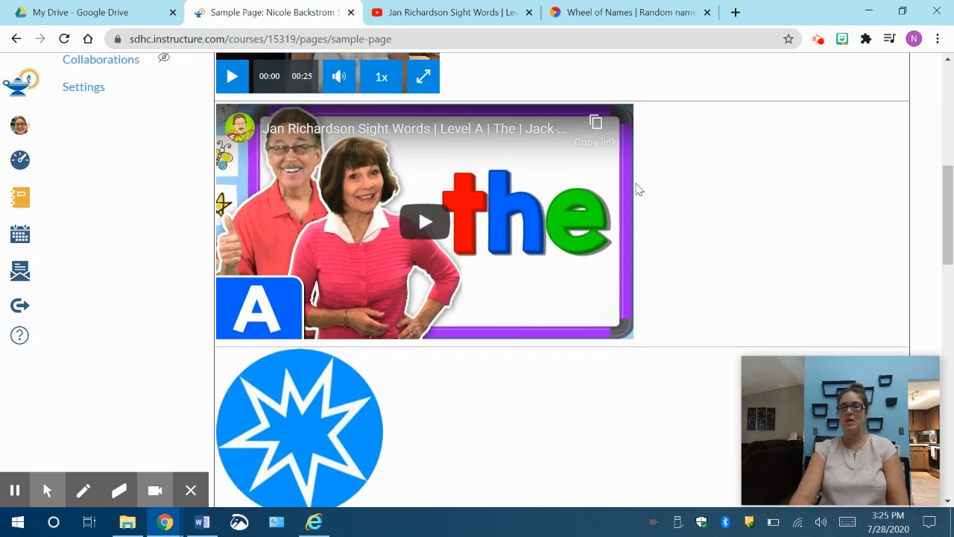
scroll(637, 189, up, 7)
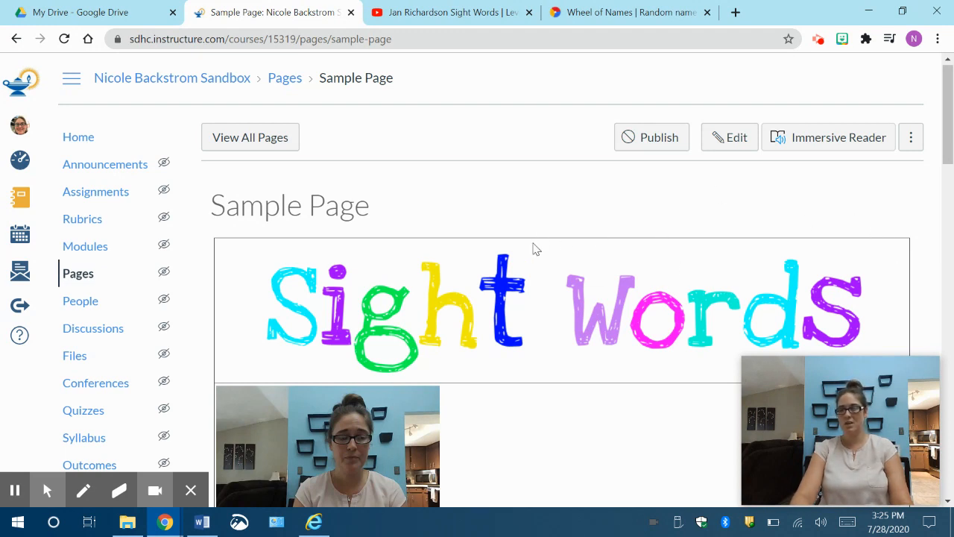
click(734, 142)
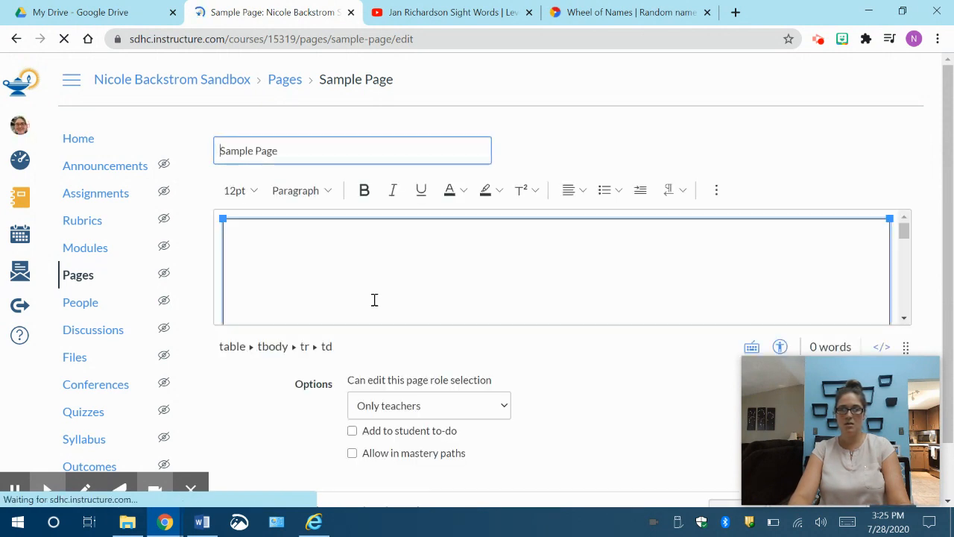
click(715, 194)
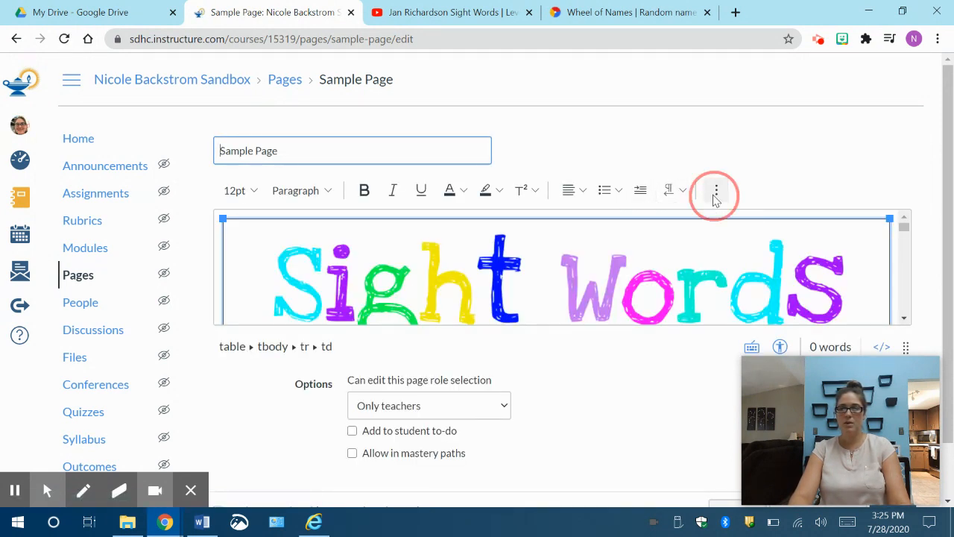
click(656, 220)
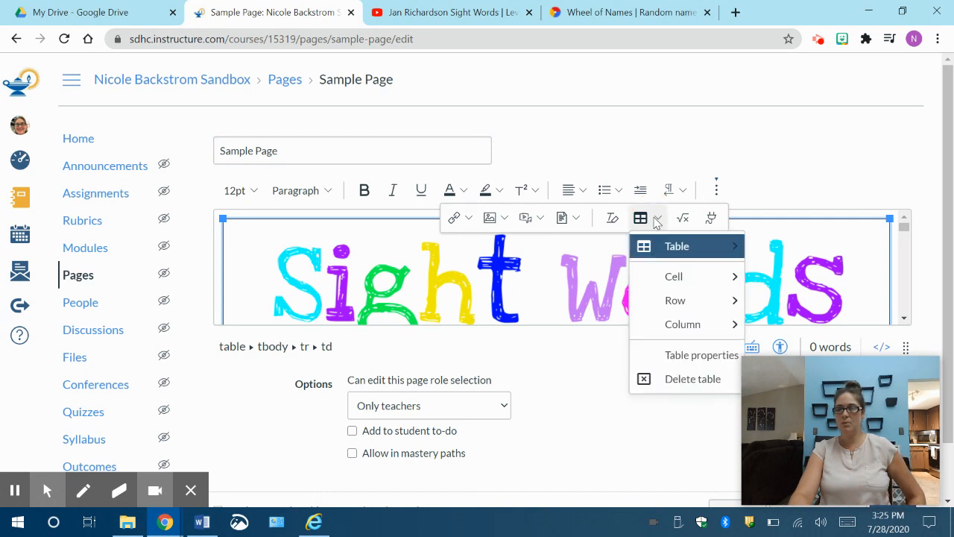
click(680, 357)
drag(432, 342, 394, 341)
text(0)
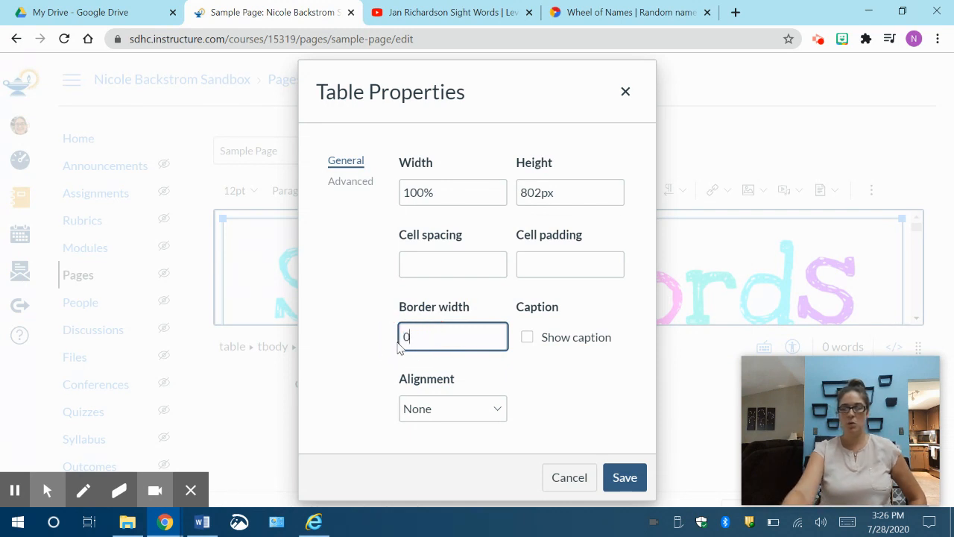
click(492, 412)
click(468, 361)
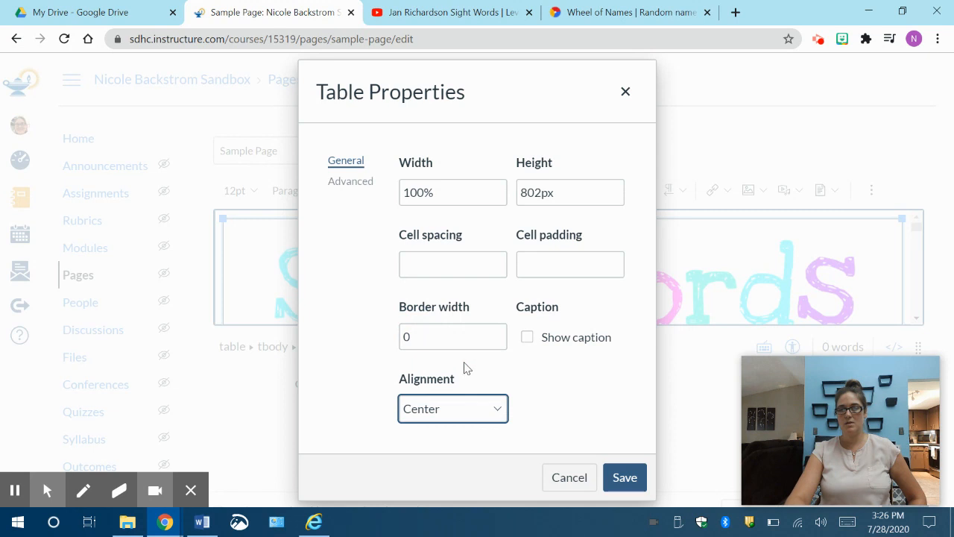
click(624, 477)
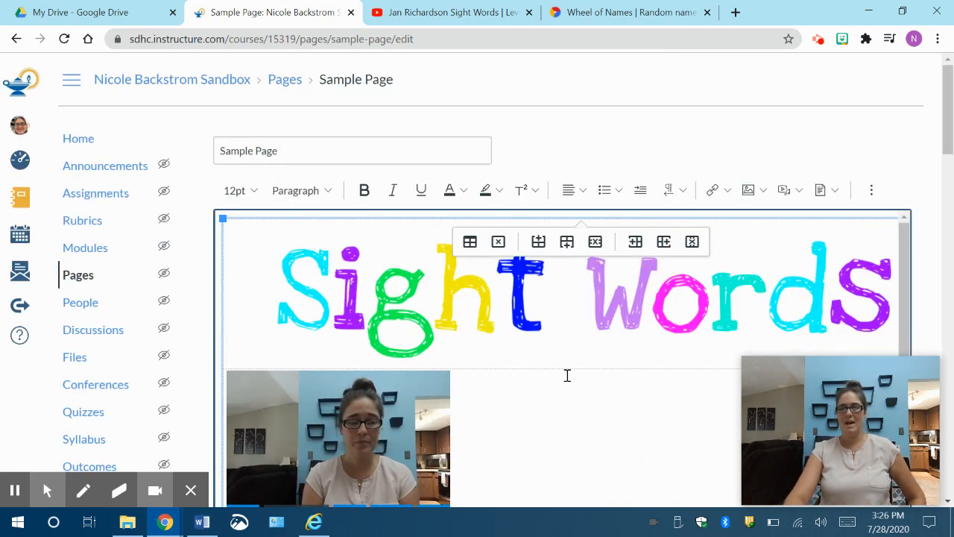
scroll(567, 374, down, 1)
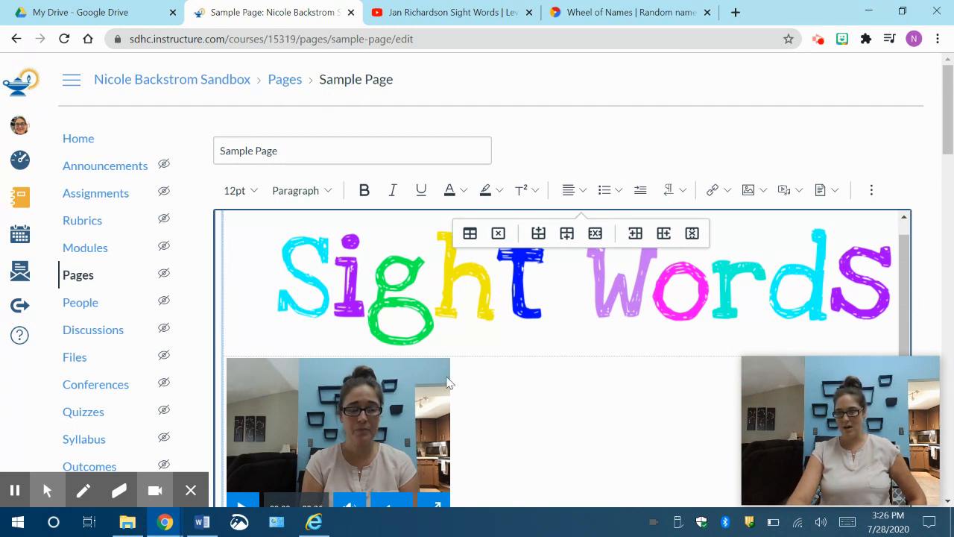
Step: Check the layout of the Sample Page's table in the editor and save the page without publishing it
scroll(447, 382, down, 15)
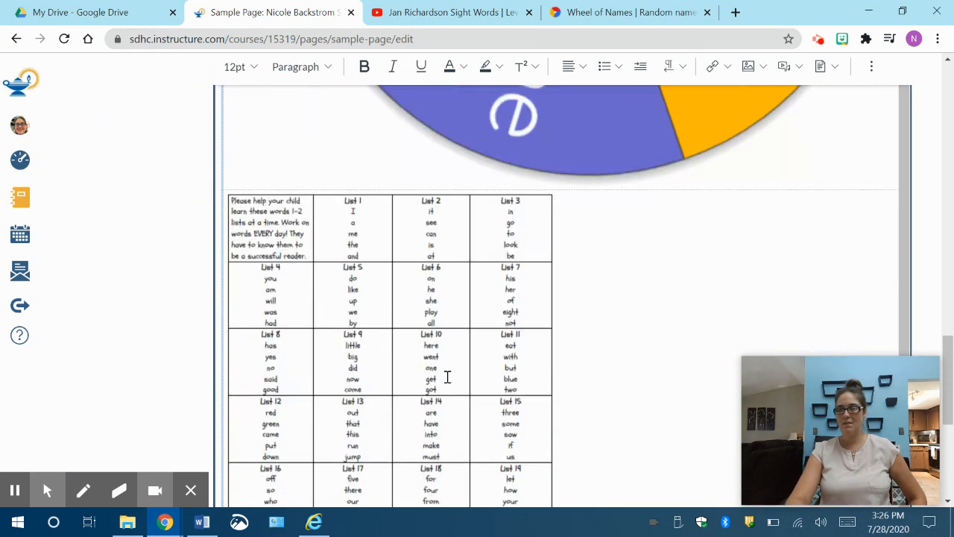
scroll(447, 376, up, 10)
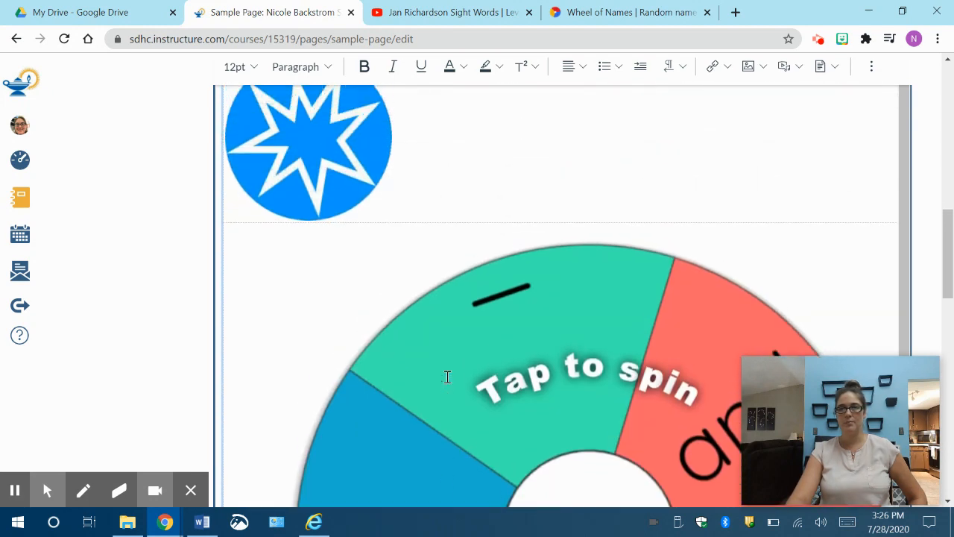
scroll(447, 376, up, 10)
click(415, 411)
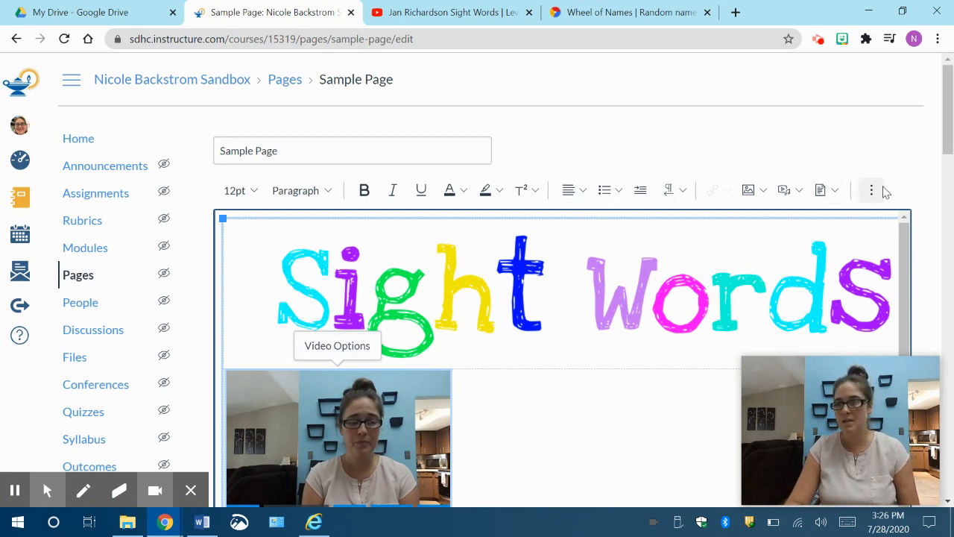
scroll(892, 130, down, 3)
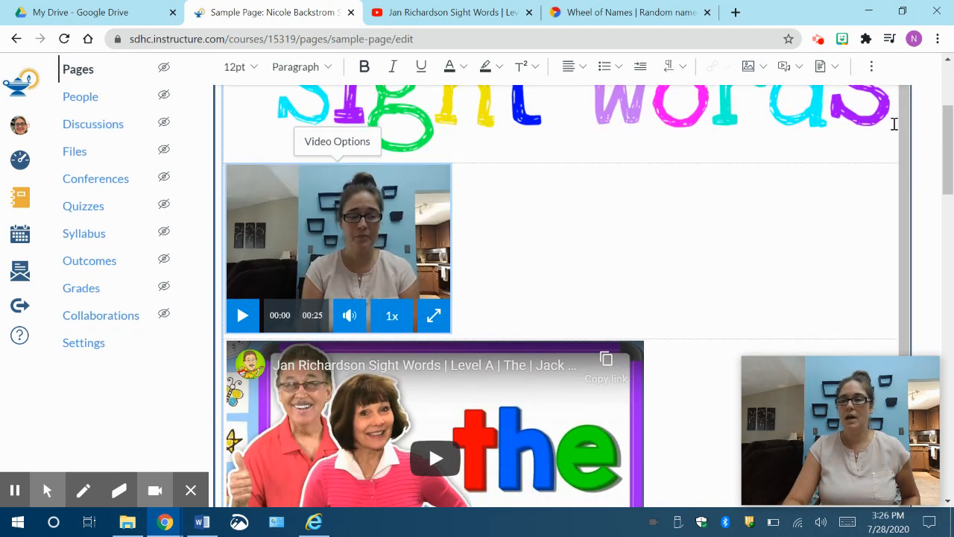
drag(951, 170, 952, 514)
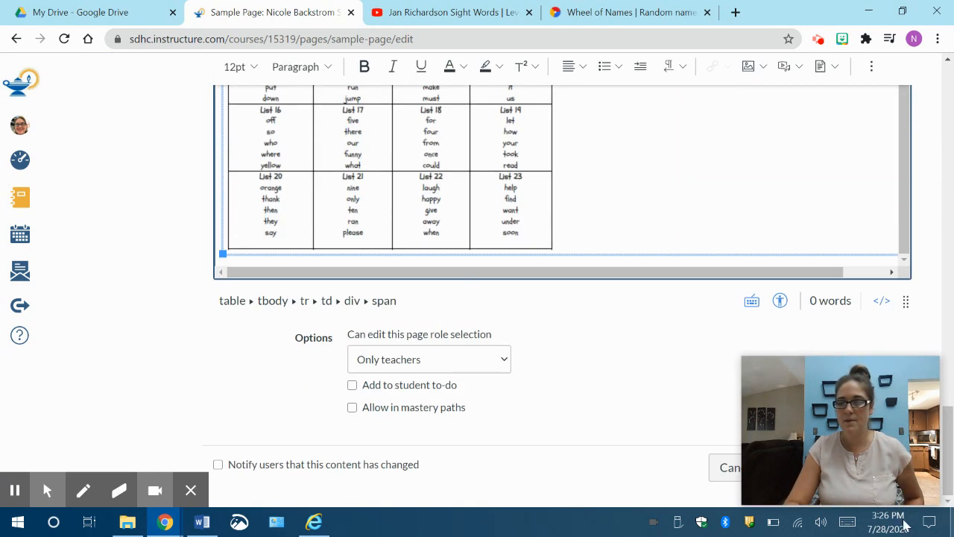
drag(835, 385, 106, 332)
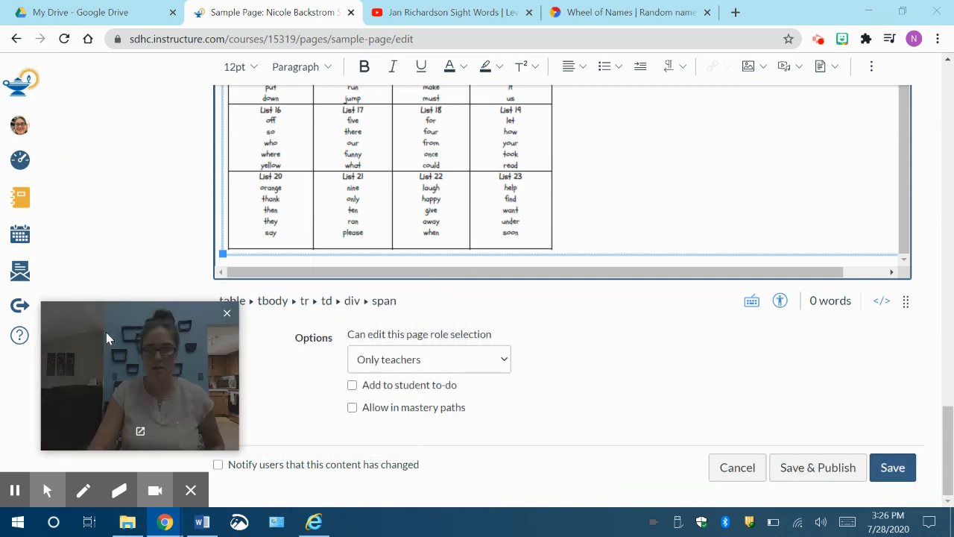
click(893, 468)
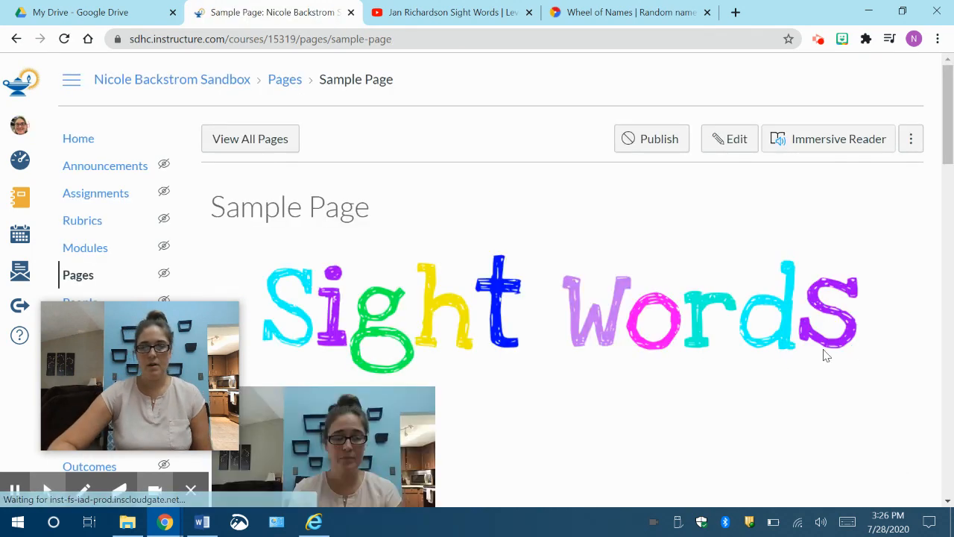
Step: Review the saved Sample Page from the title picture to the word list, and publish it
scroll(684, 350, down, 10)
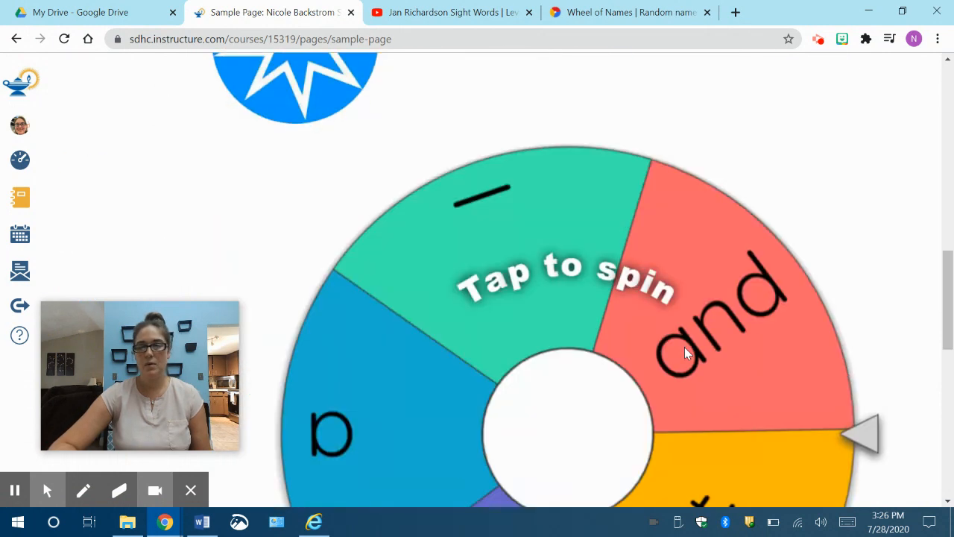
scroll(684, 350, down, 8)
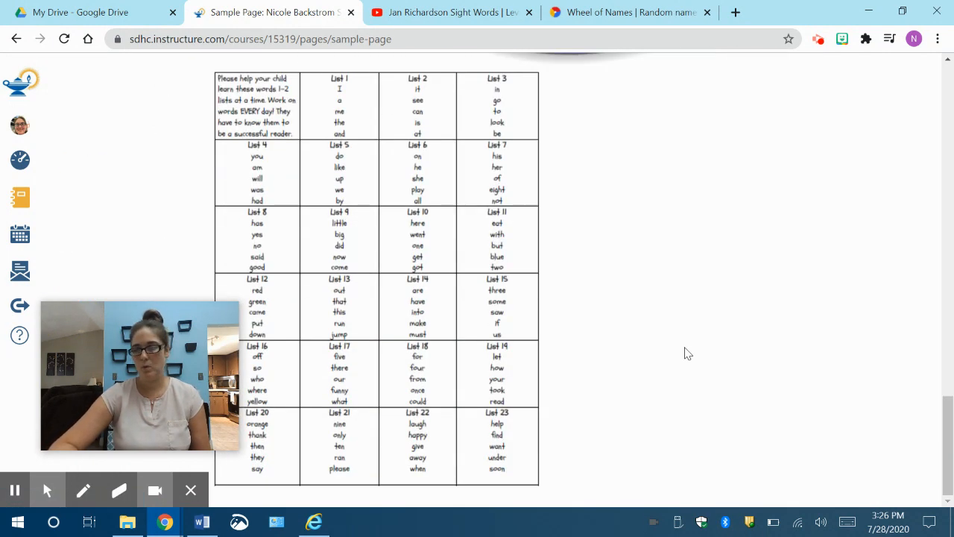
scroll(685, 351, up, 18)
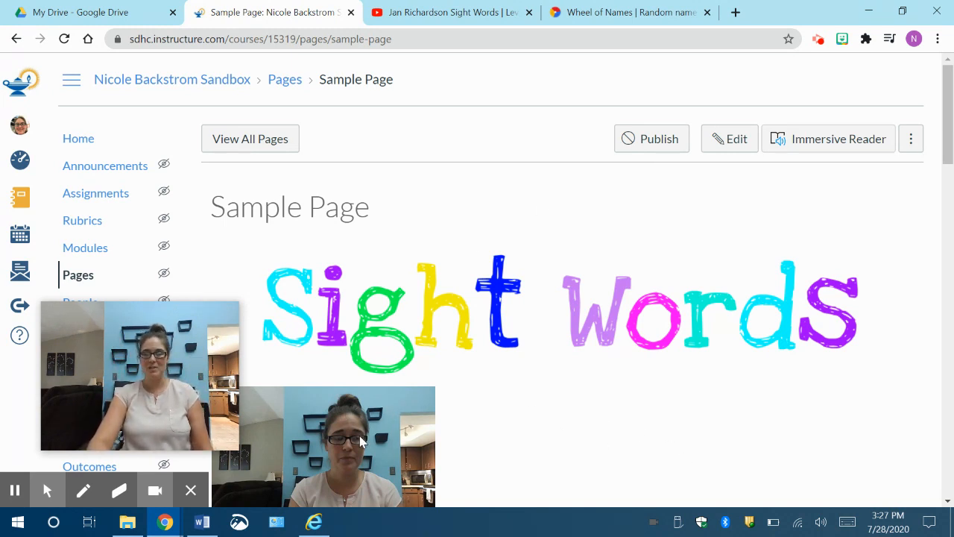
scroll(691, 417, down, 15)
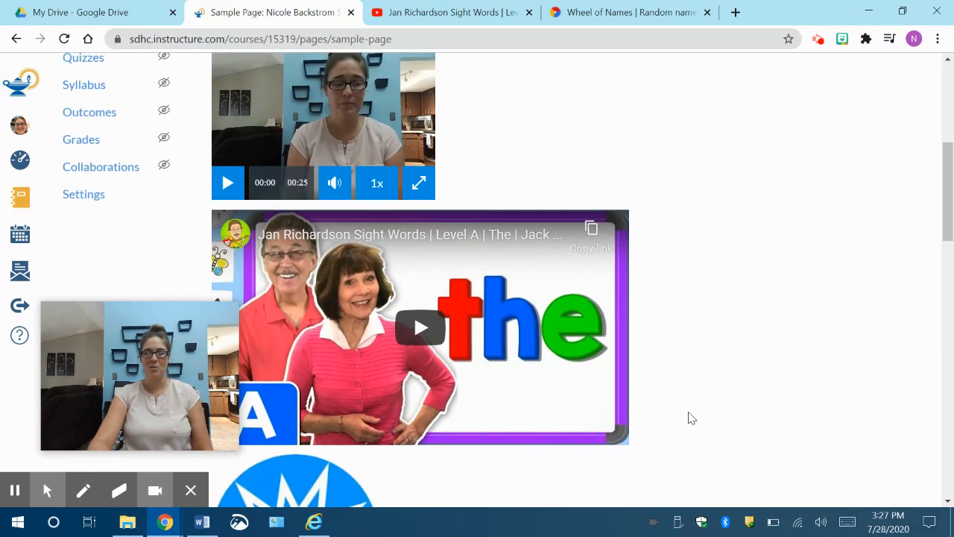
scroll(688, 419, down, 4)
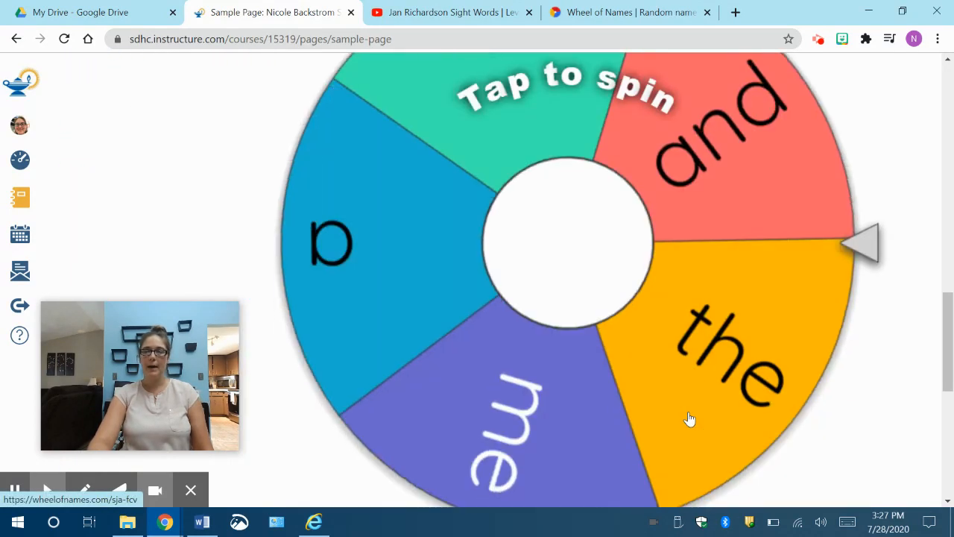
scroll(688, 419, up, 20)
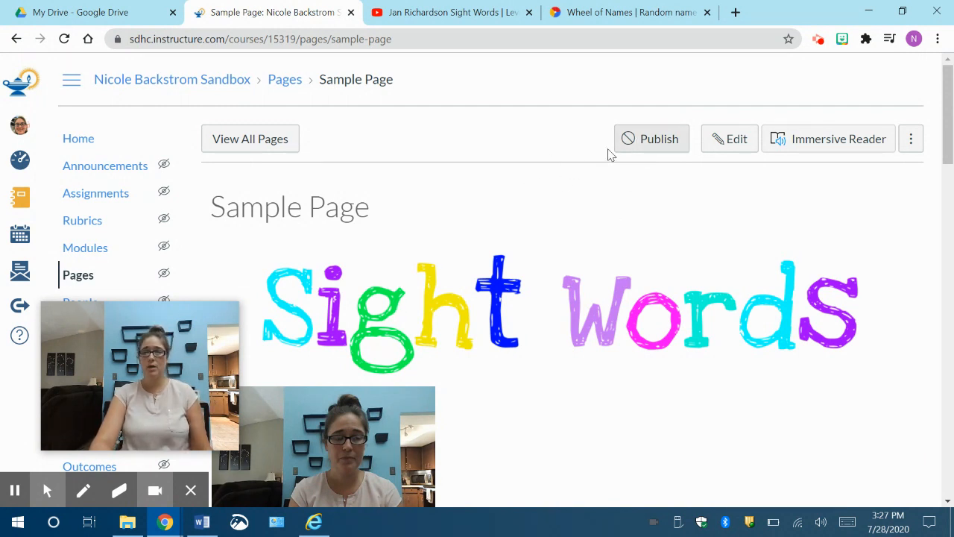
click(652, 149)
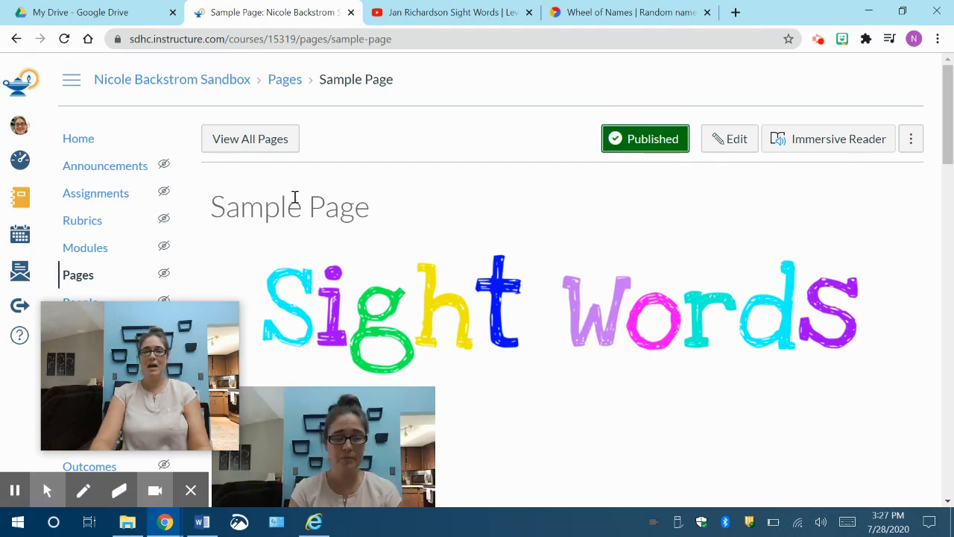
Step: Open the Sample Home Page from the list of all course pages and look over its day buttons
click(272, 142)
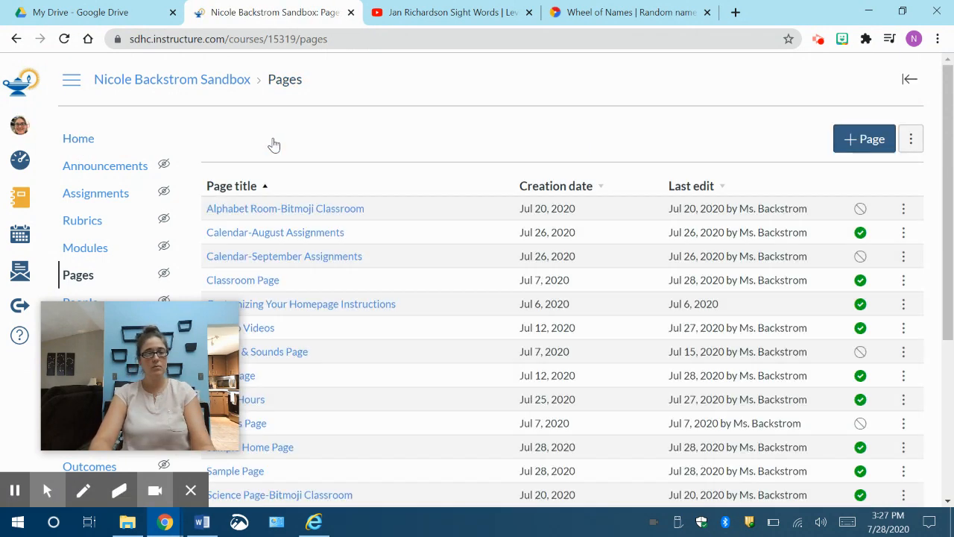
scroll(418, 331, down, 3)
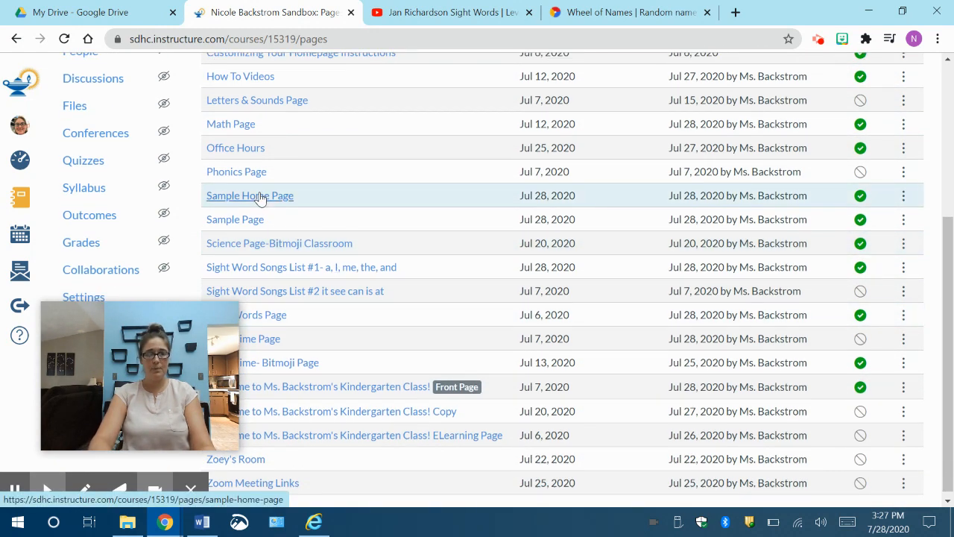
click(260, 196)
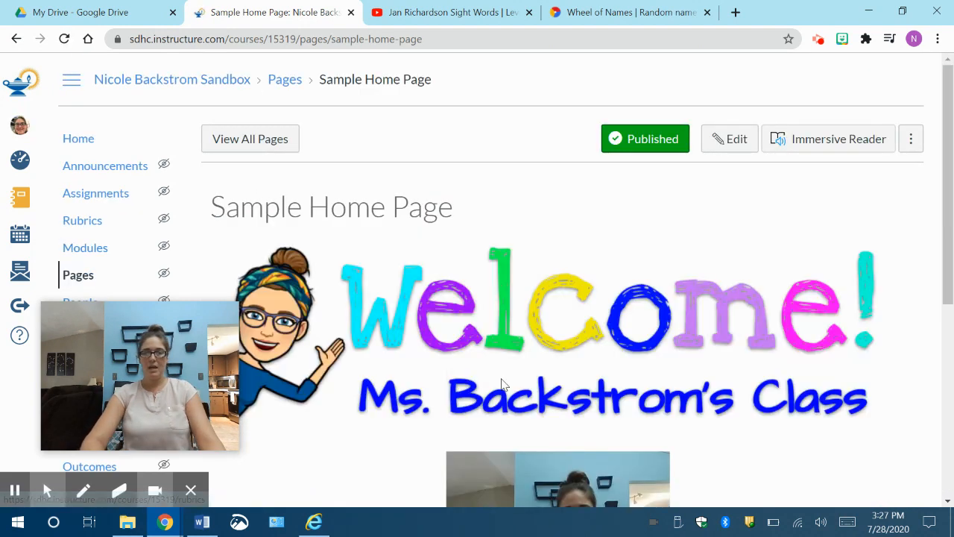
scroll(575, 380, down, 5)
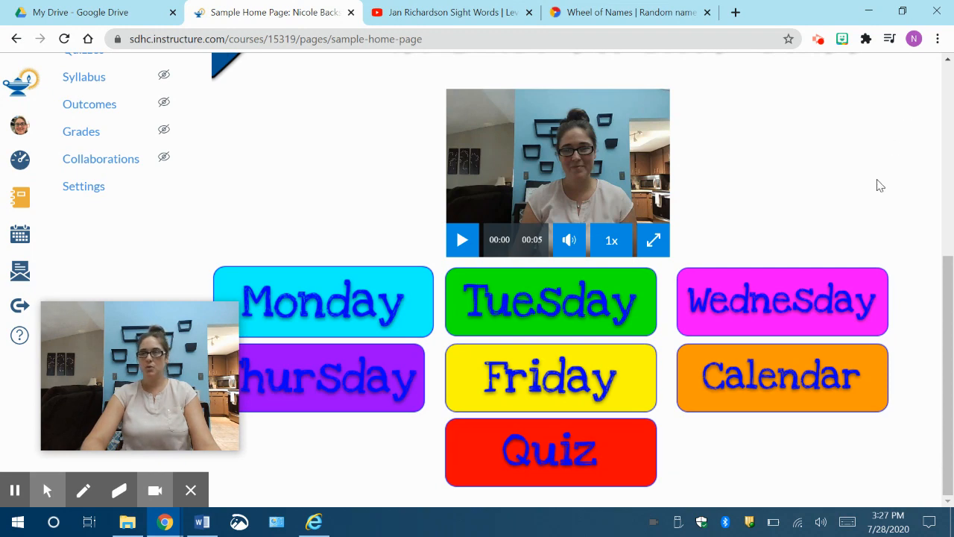
scroll(879, 183, up, 3)
scroll(784, 115, up, 2)
Step: Start editing the Sample Home Page and close the YouTube and Wheel of Names browser tabs
click(740, 81)
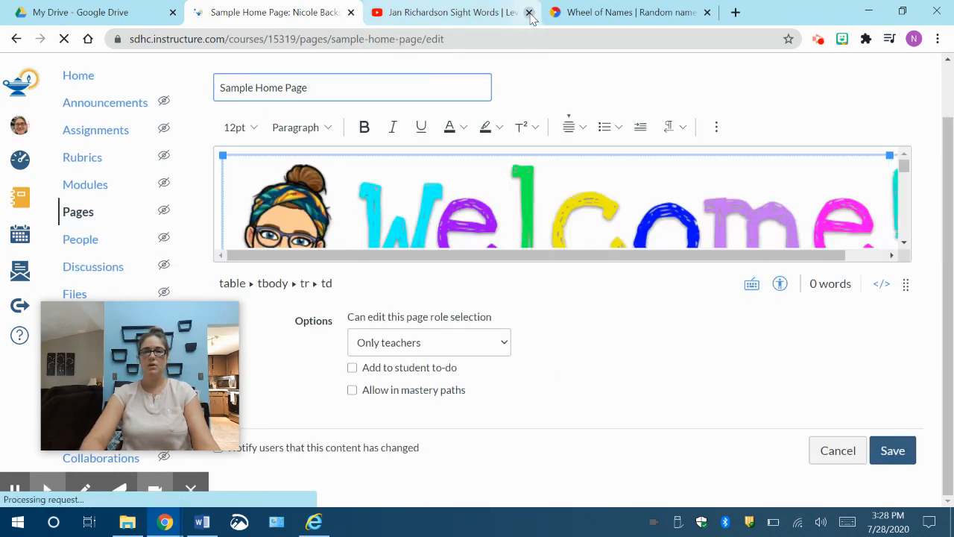
click(707, 13)
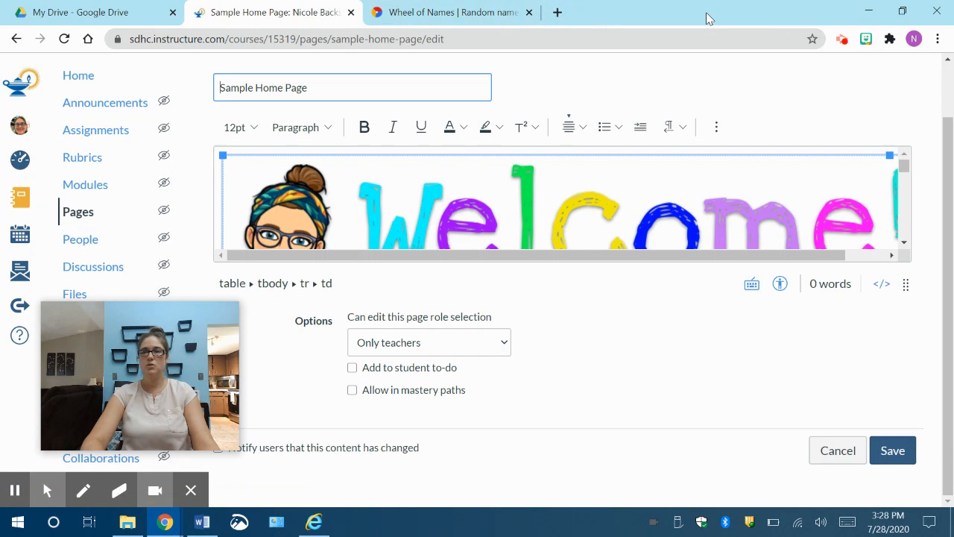
click(529, 13)
Step: Enlarge the Sample Home Page's content editor and bring the day button pictures into view
drag(905, 284, 909, 451)
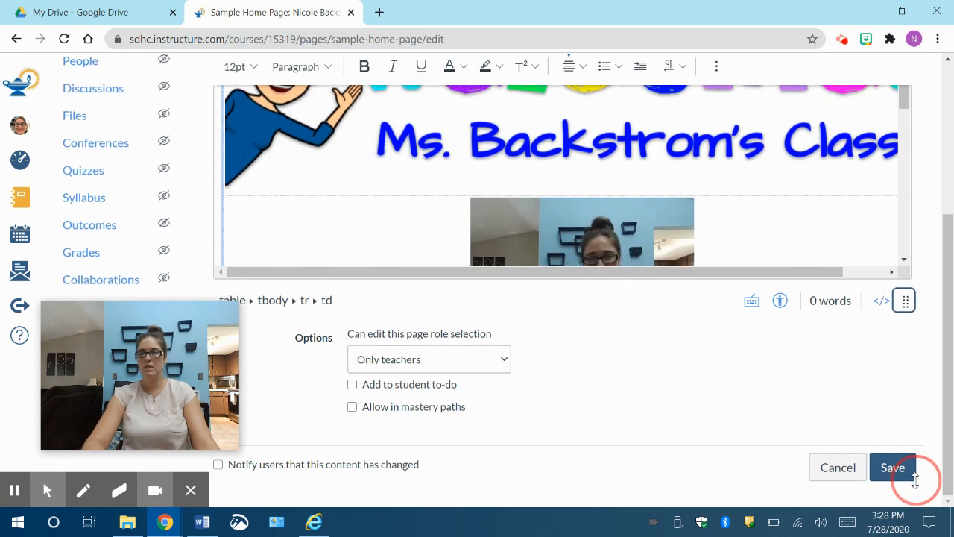
scroll(708, 382, up, 3)
scroll(698, 366, down, 4)
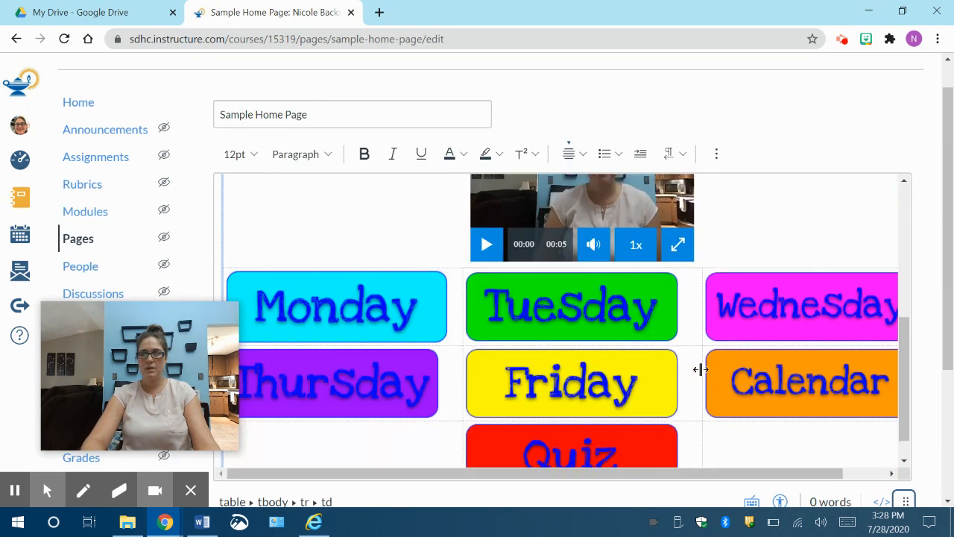
Step: Link the green Tuesday picture to the course page Sample Page and save the Sample Home Page
click(599, 284)
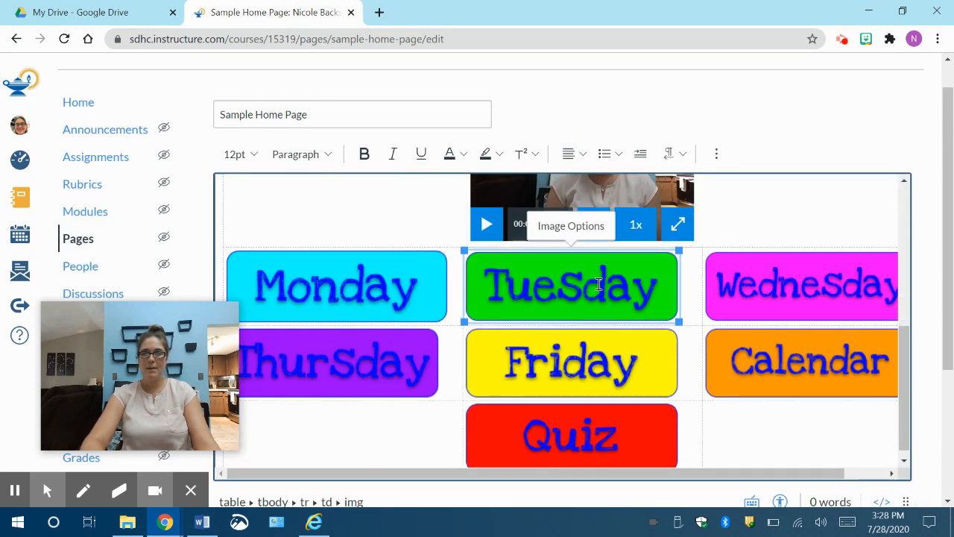
click(719, 155)
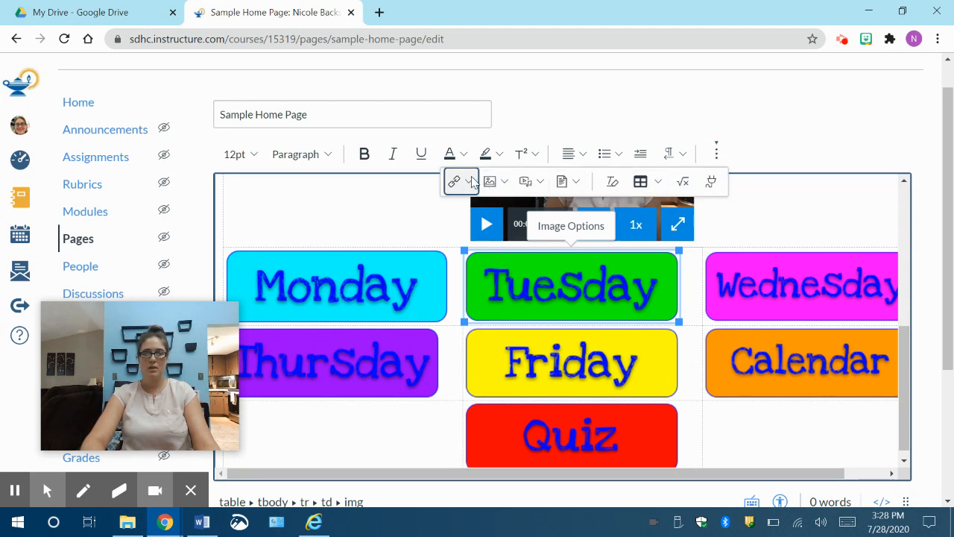
click(469, 182)
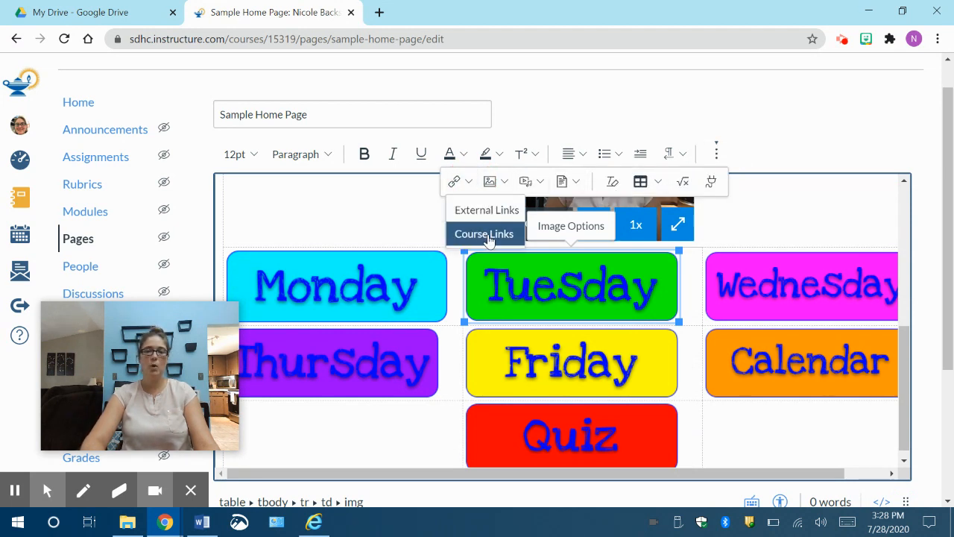
click(486, 234)
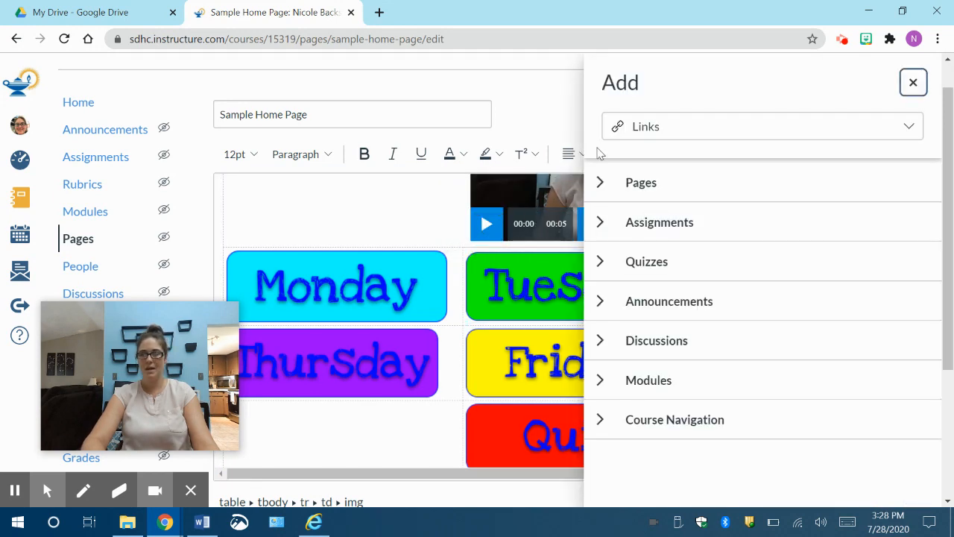
click(600, 188)
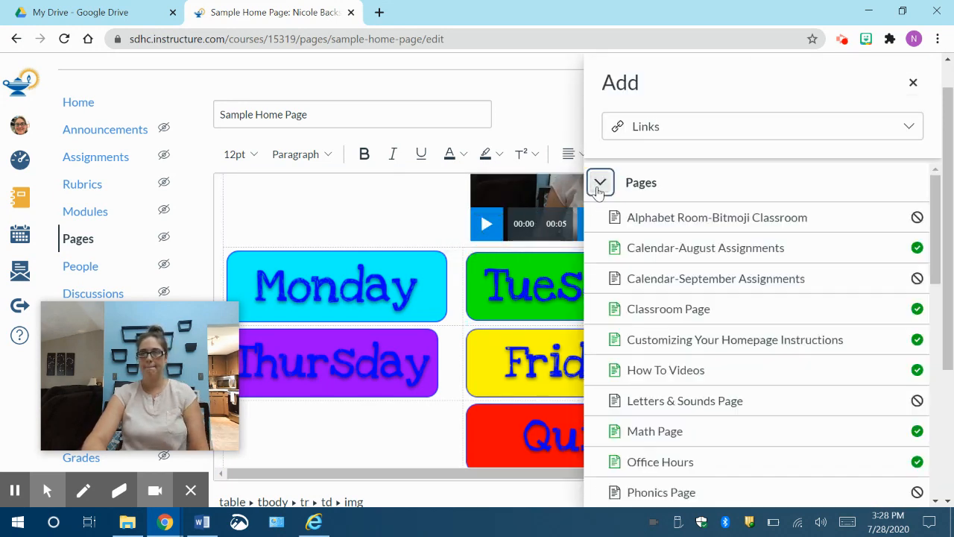
scroll(773, 398, down, 2)
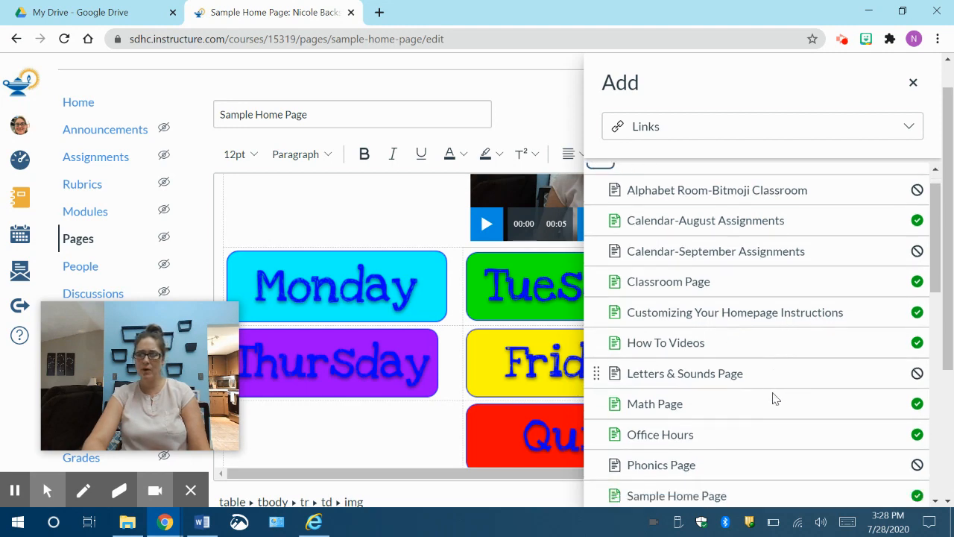
scroll(773, 398, down, 1)
click(664, 369)
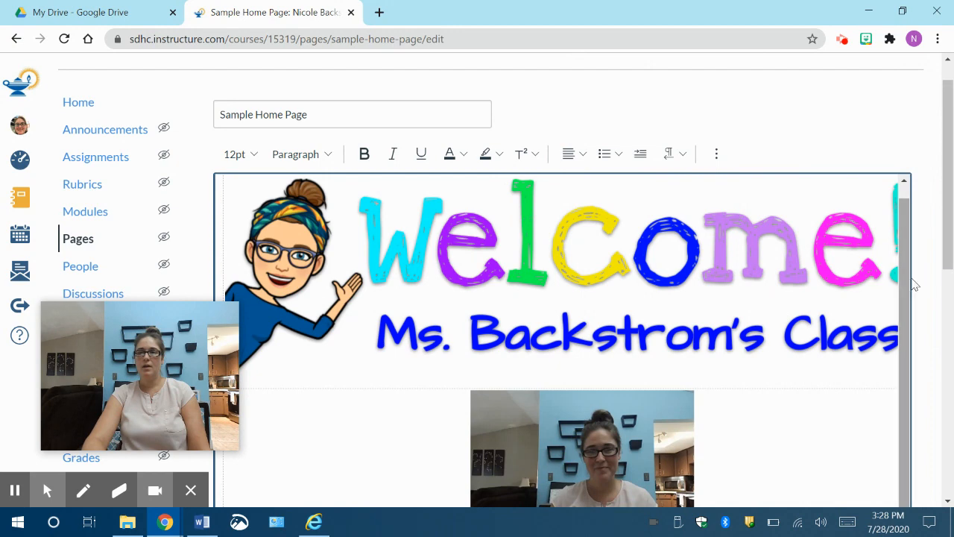
drag(952, 233, 950, 460)
click(897, 473)
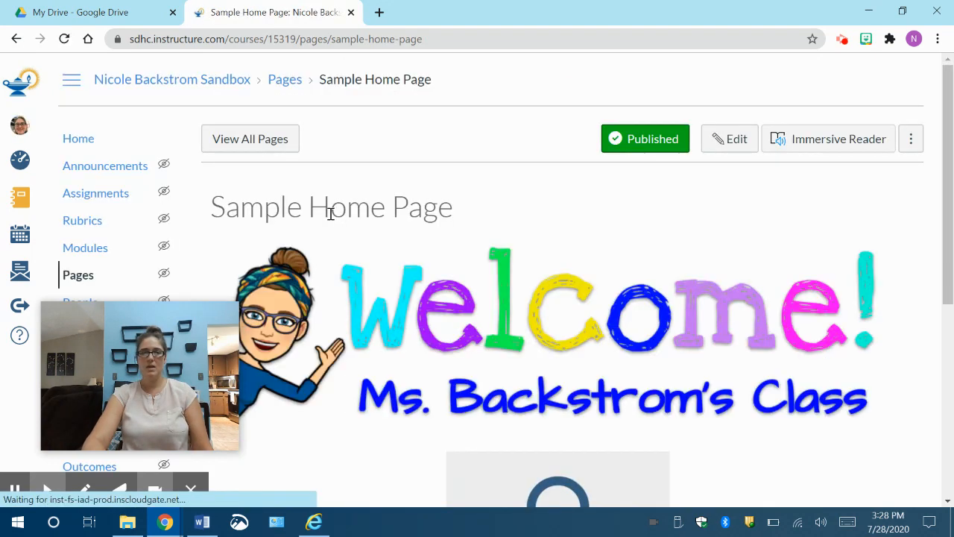
Step: Test the Tuesday picture's link on the Sample Home Page and look through the page it opens
scroll(609, 349, down, 5)
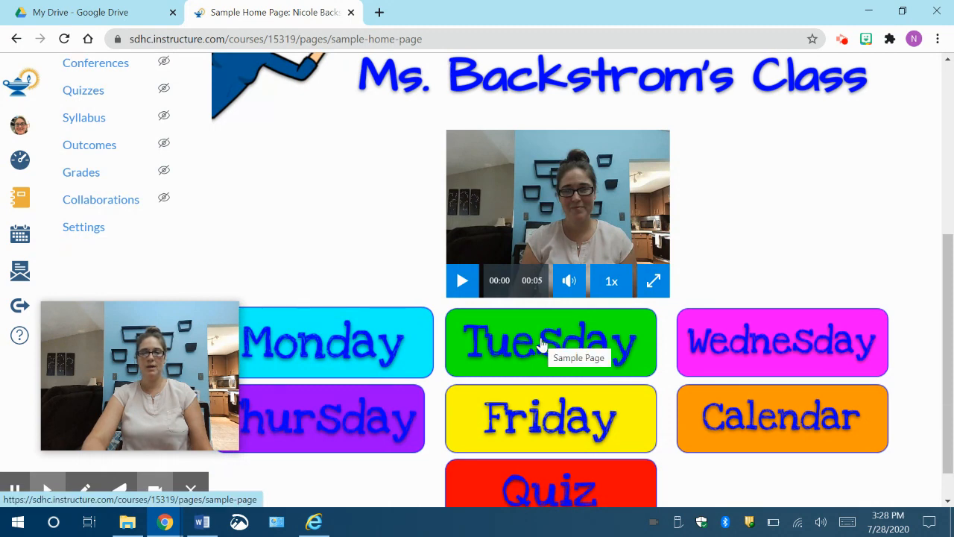
click(543, 343)
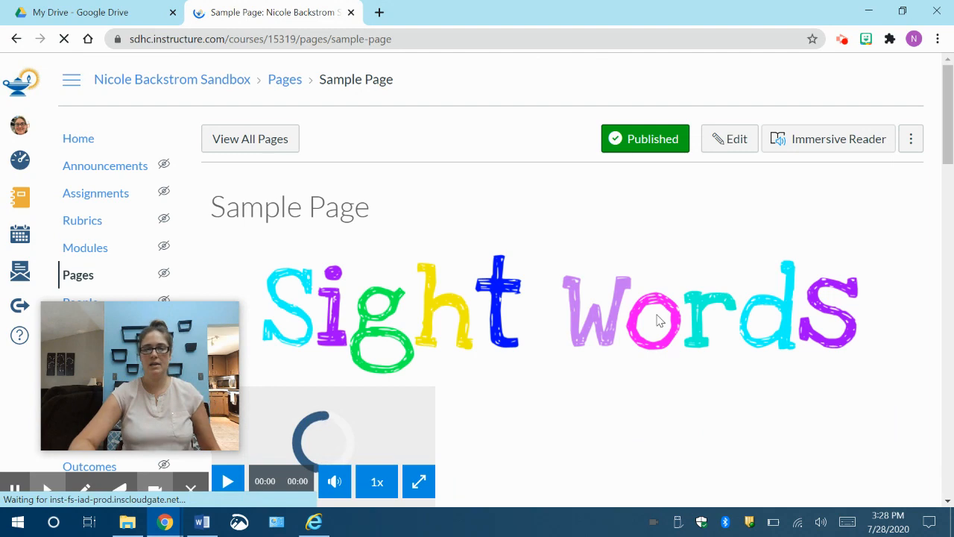
scroll(659, 319, down, 3)
scroll(659, 320, down, 10)
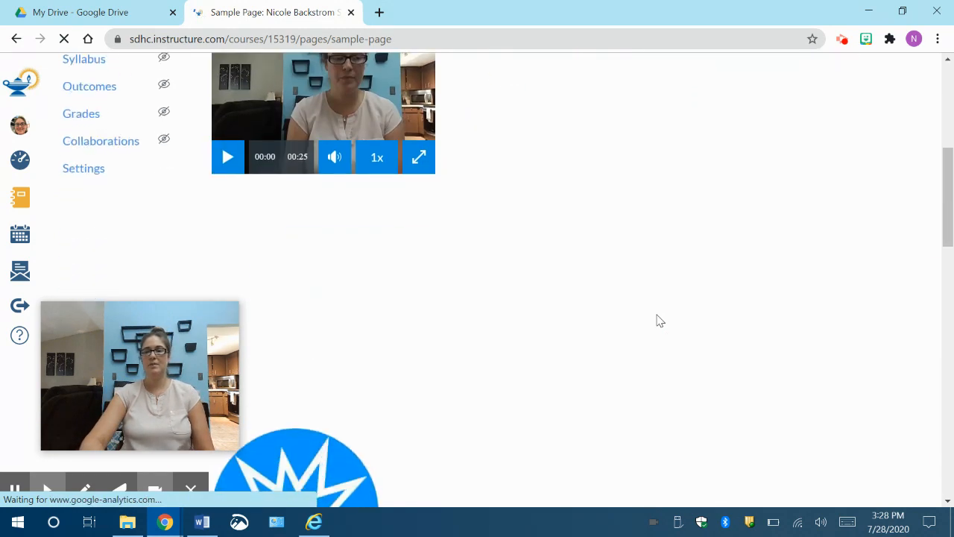
scroll(659, 320, down, 5)
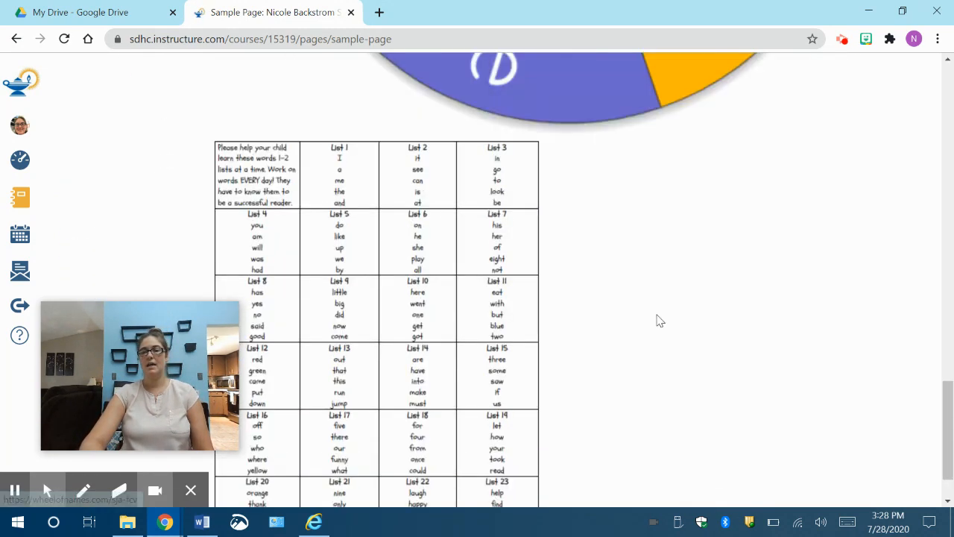
scroll(658, 319, up, 15)
scroll(659, 320, down, 5)
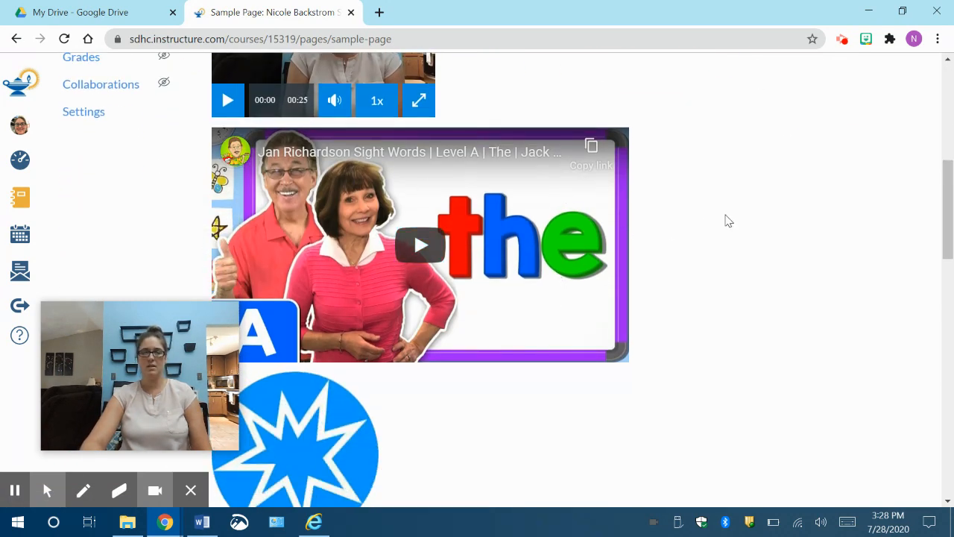
scroll(727, 220, up, 3)
scroll(727, 221, up, 3)
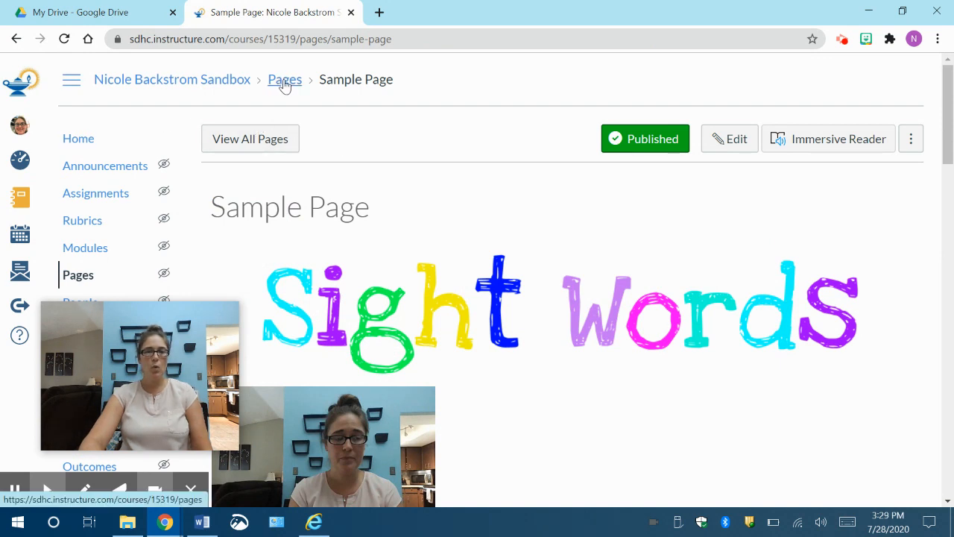
Step: Start a new page from the course's list of all pages and title it "Gooogle Drive Activities"
click(268, 146)
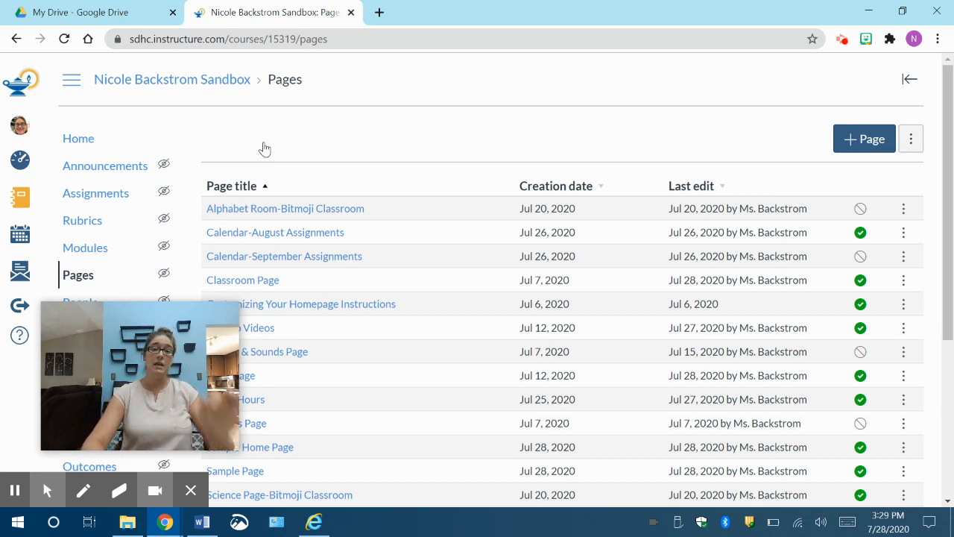
click(861, 144)
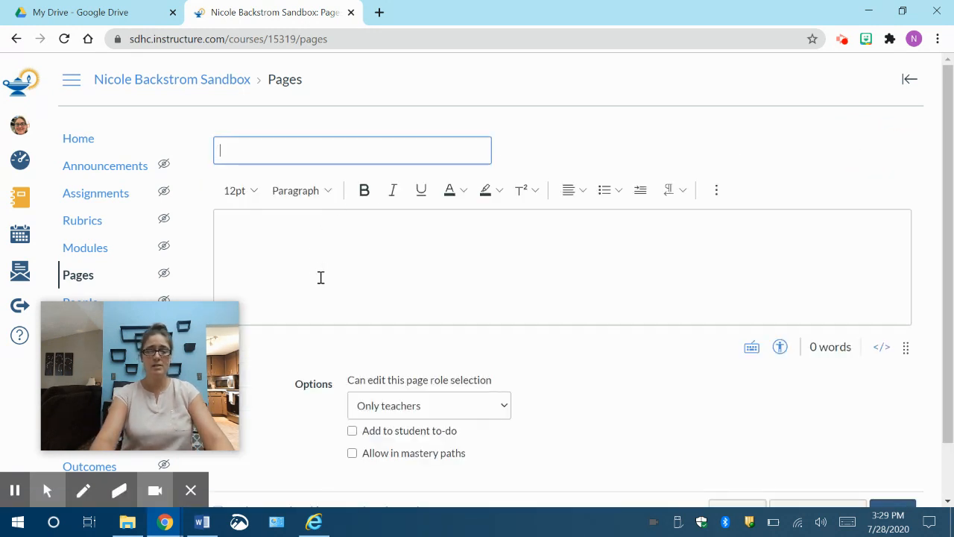
text(Gooogl)
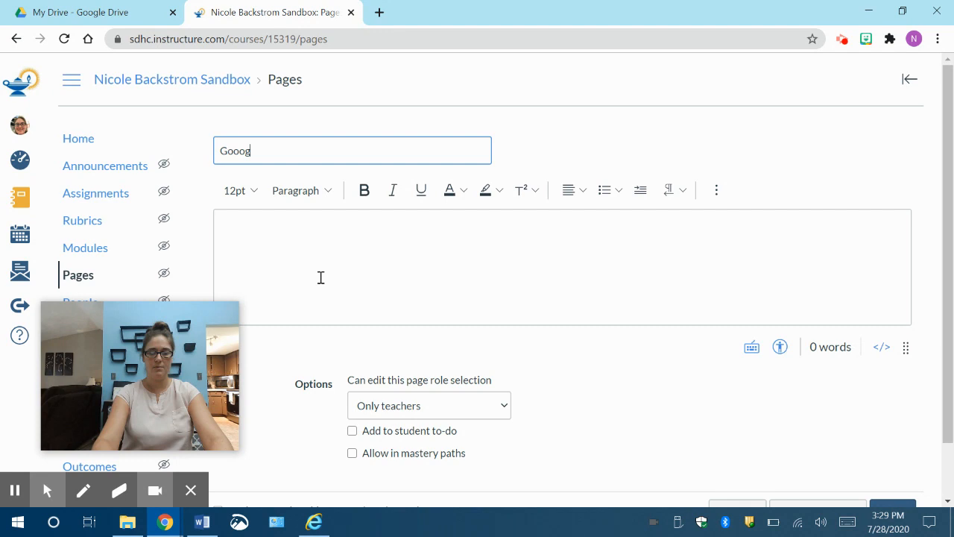
text(e Dr)
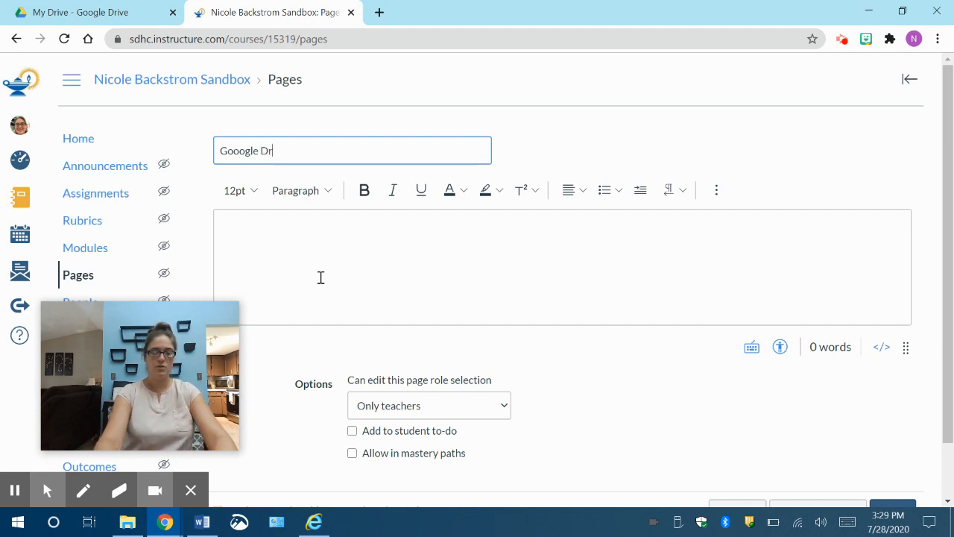
text(ive A)
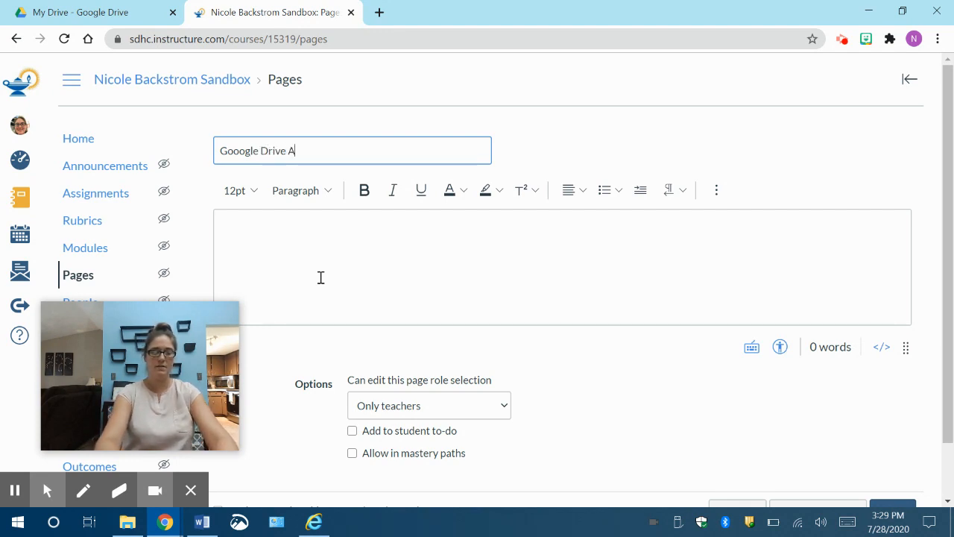
text(ctivities)
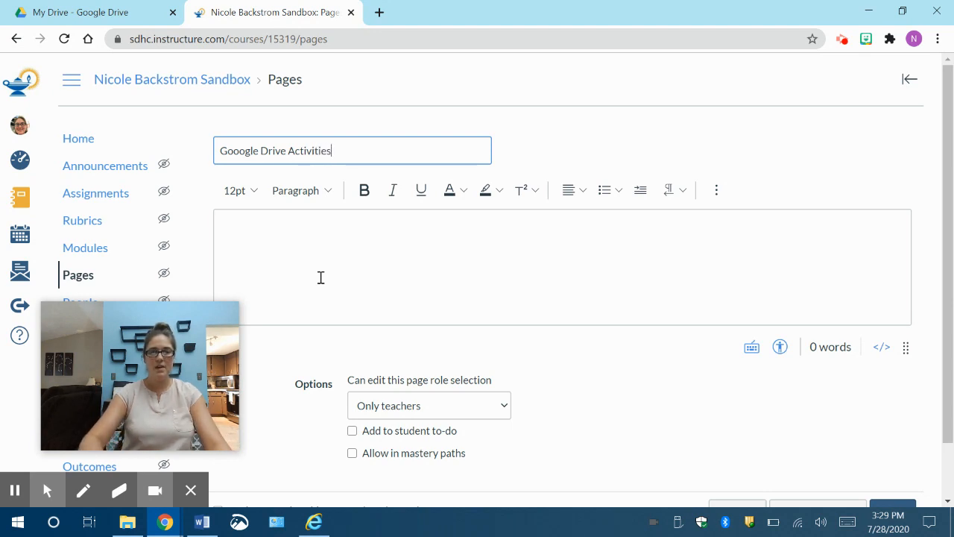
Step: Insert a table with one column and two rows into the new page's body
click(403, 245)
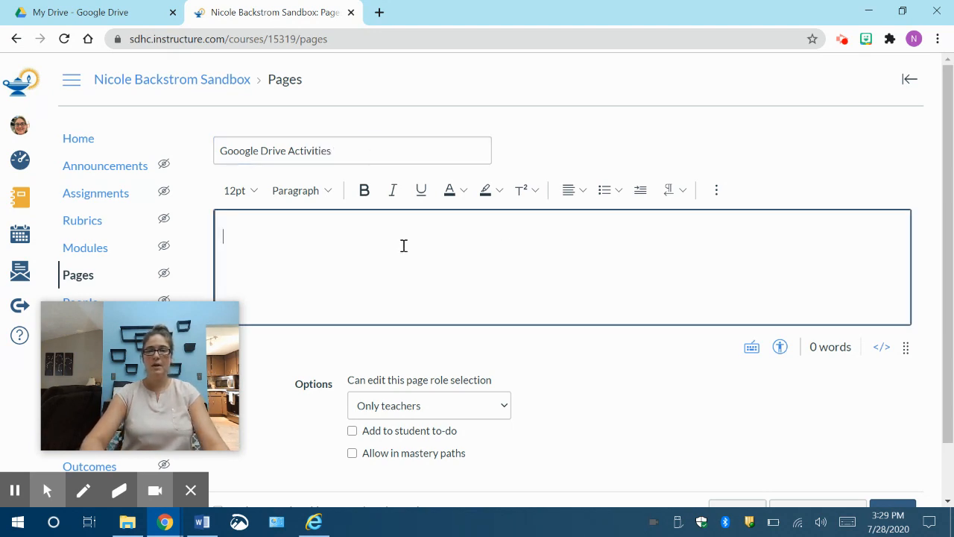
click(716, 192)
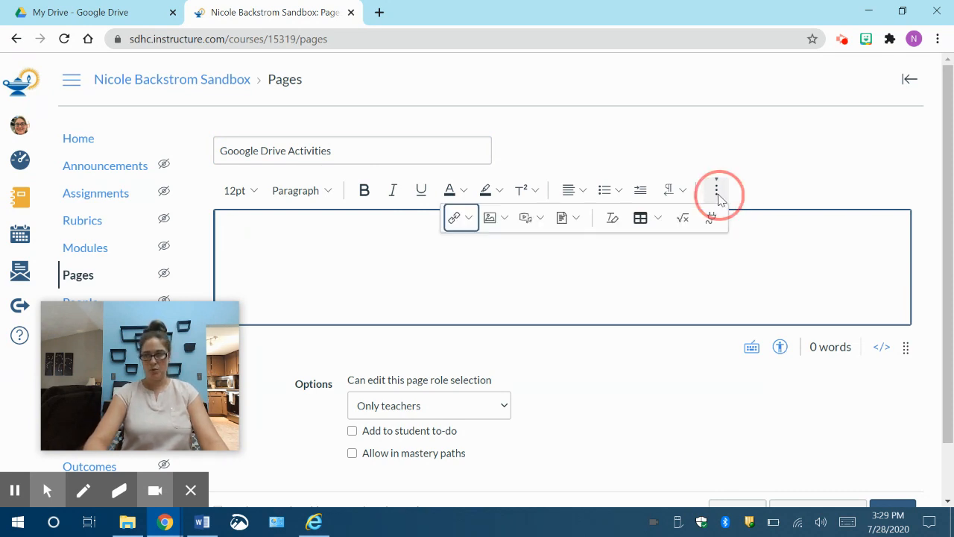
click(655, 226)
mouse_move(690, 253)
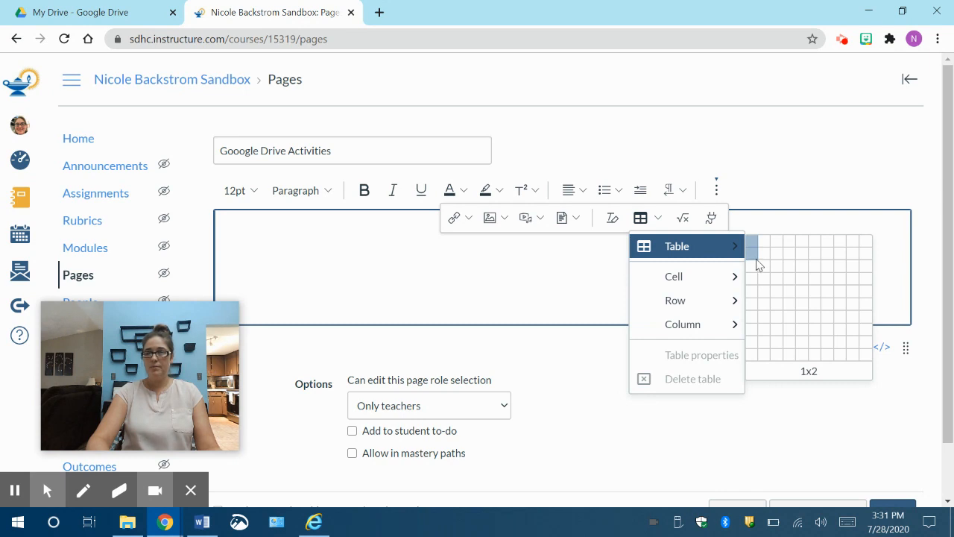
click(758, 264)
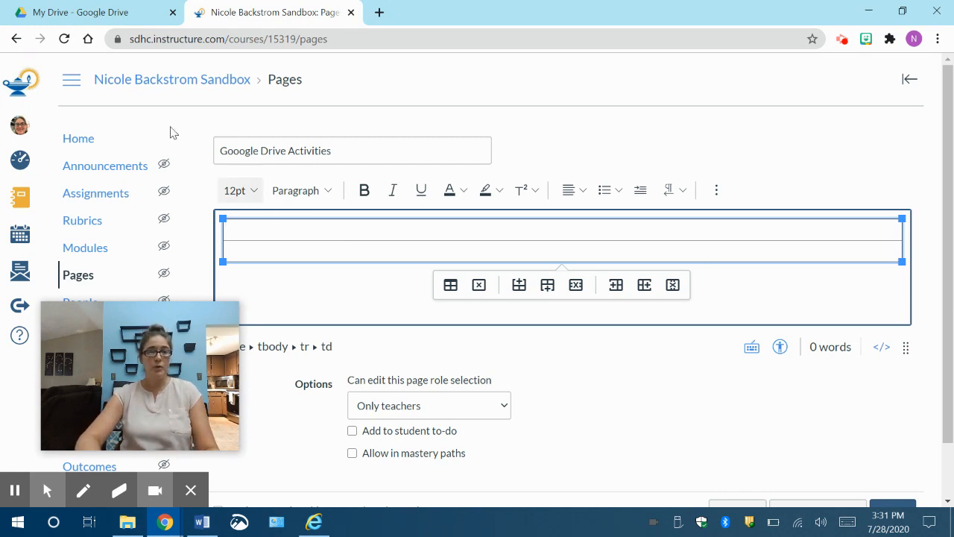
Step: Switch to Google Drive and open the Math Room presentation
click(75, 15)
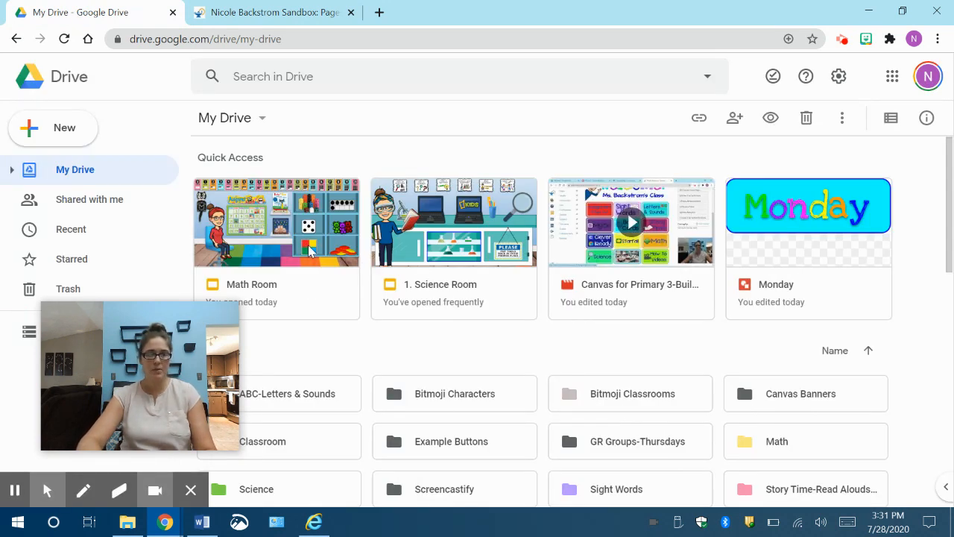
click(267, 254)
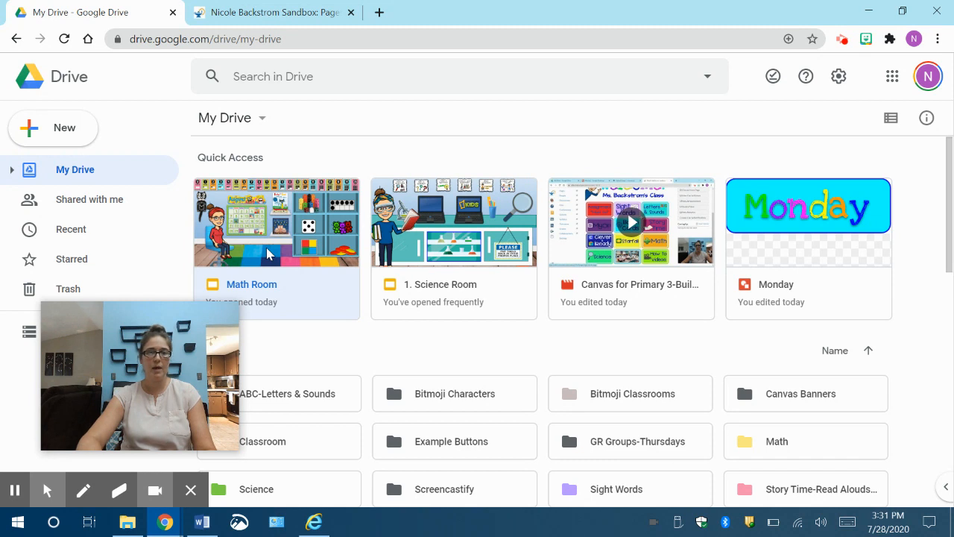
double_click(267, 254)
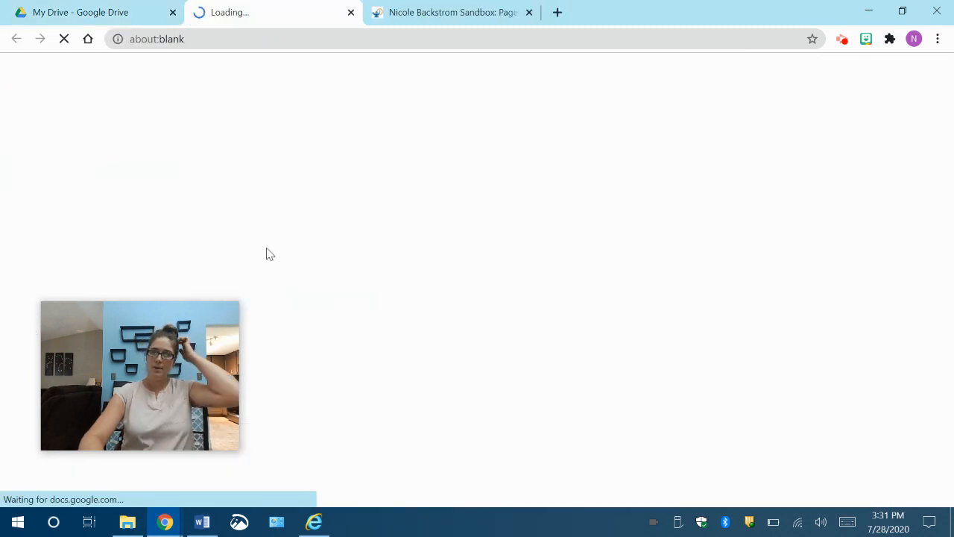
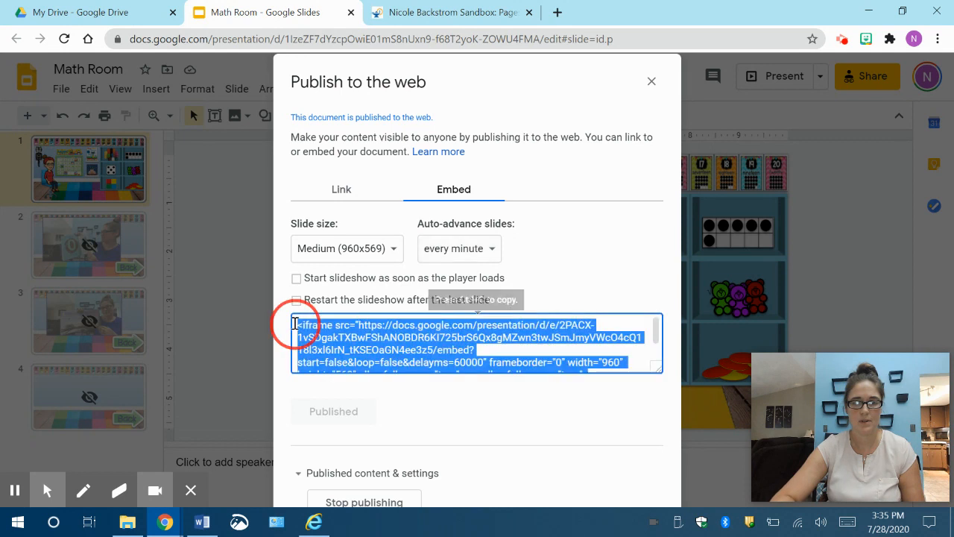
Step: Copy the full iframe embed code from the Math Room presentation's web publishing settings
click(486, 329)
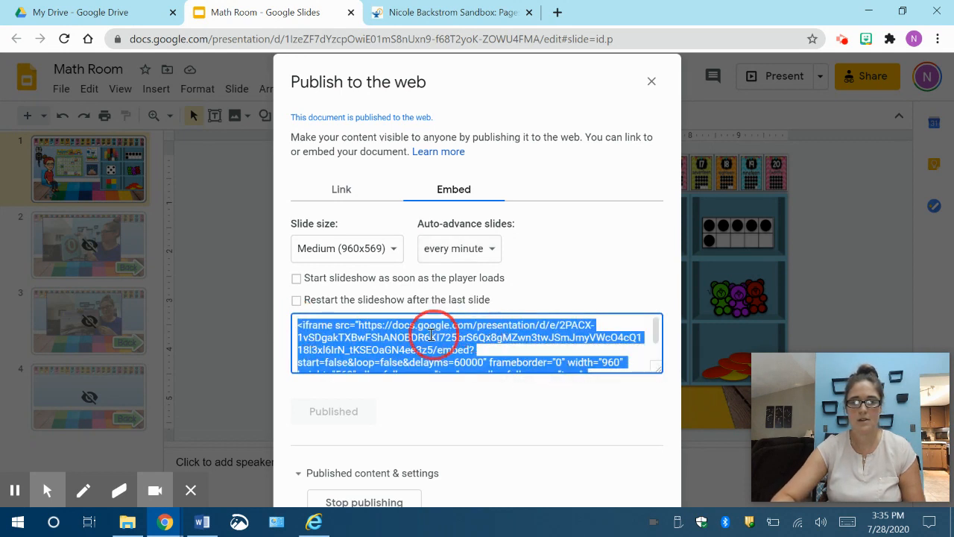
click(423, 338)
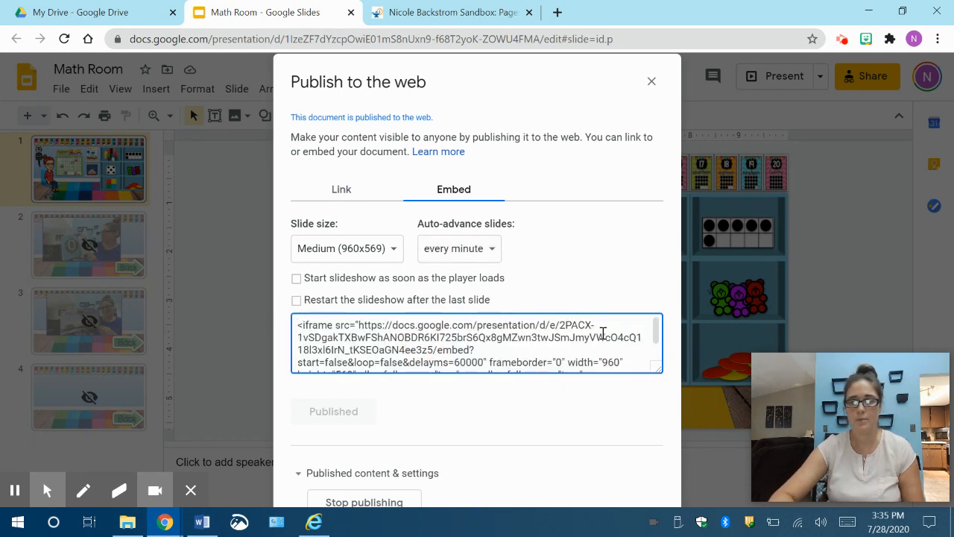
scroll(603, 333, down, 1)
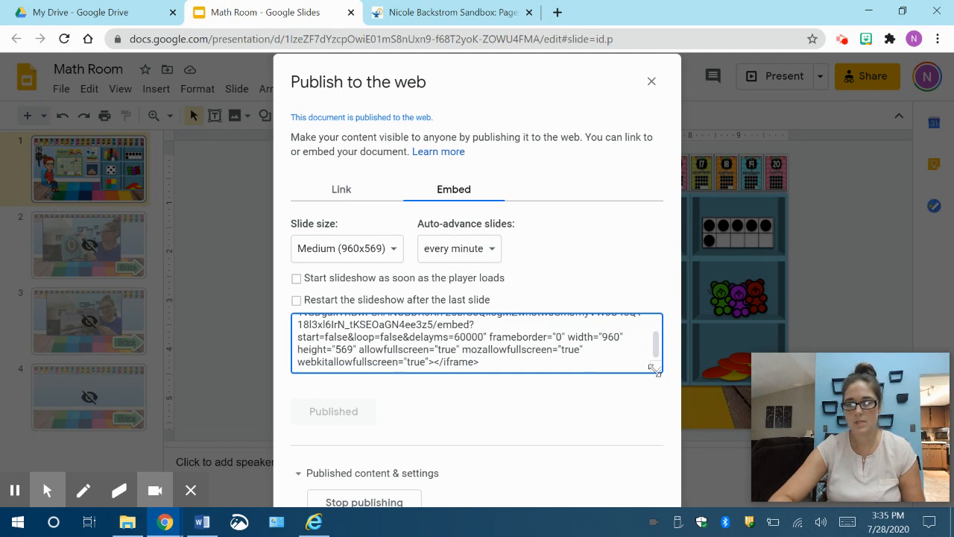
drag(661, 373, 668, 442)
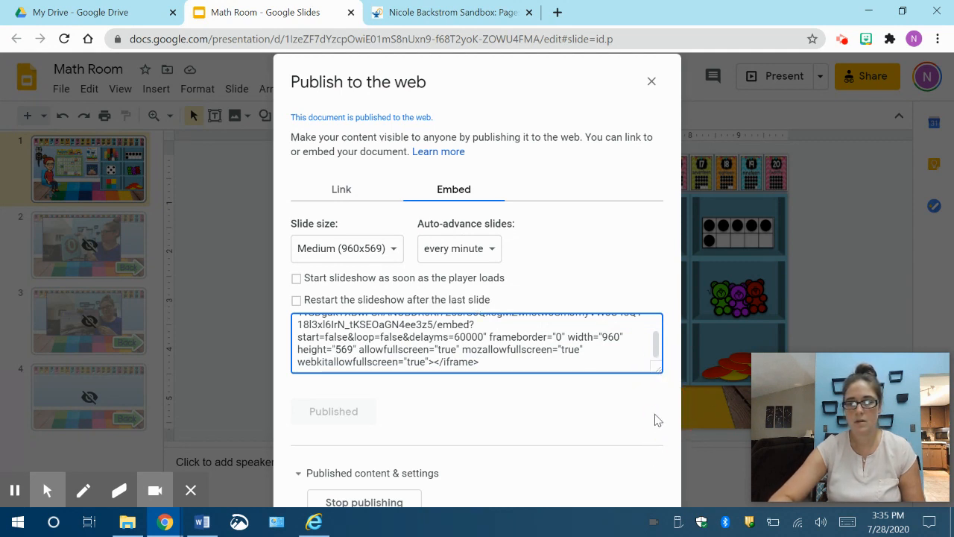
click(662, 372)
drag(657, 368, 665, 415)
drag(491, 363, 266, 296)
right_click(387, 336)
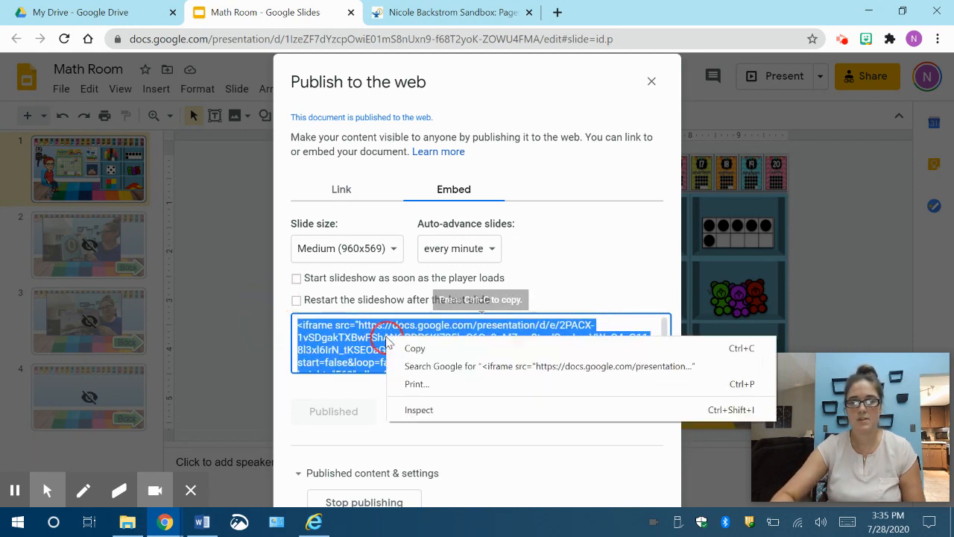
click(396, 345)
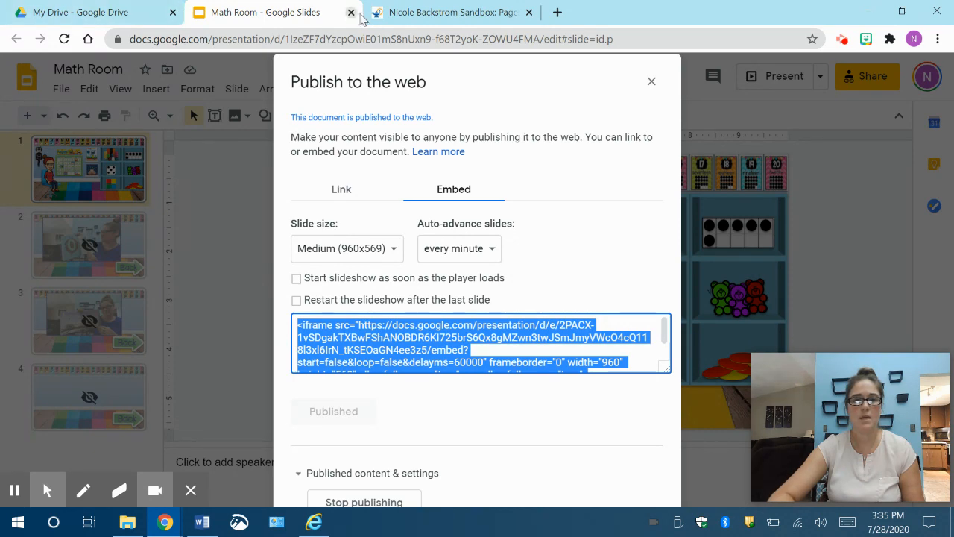
Step: Switch to the Canvas page and embed the Math Room slides in the table's first row using the copied embed code as media
click(396, 12)
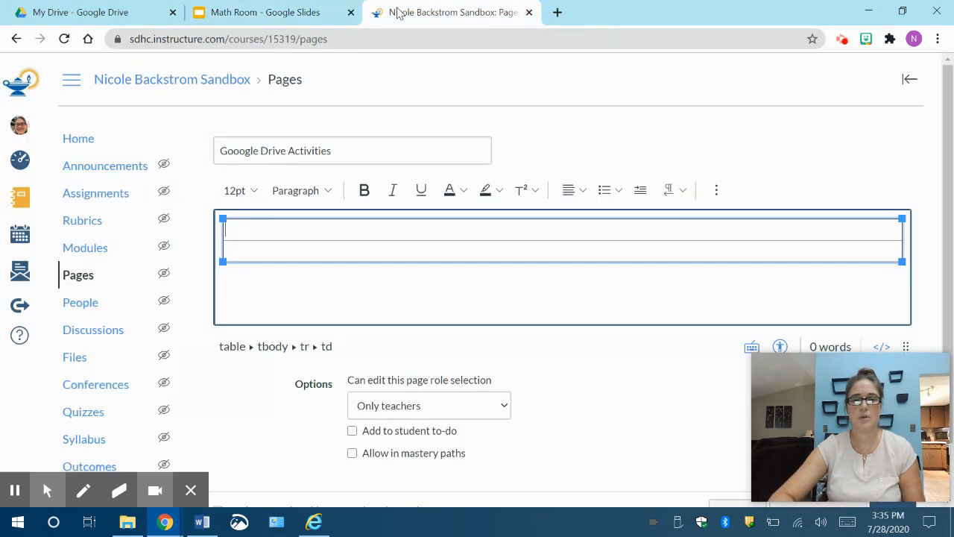
right_click(316, 234)
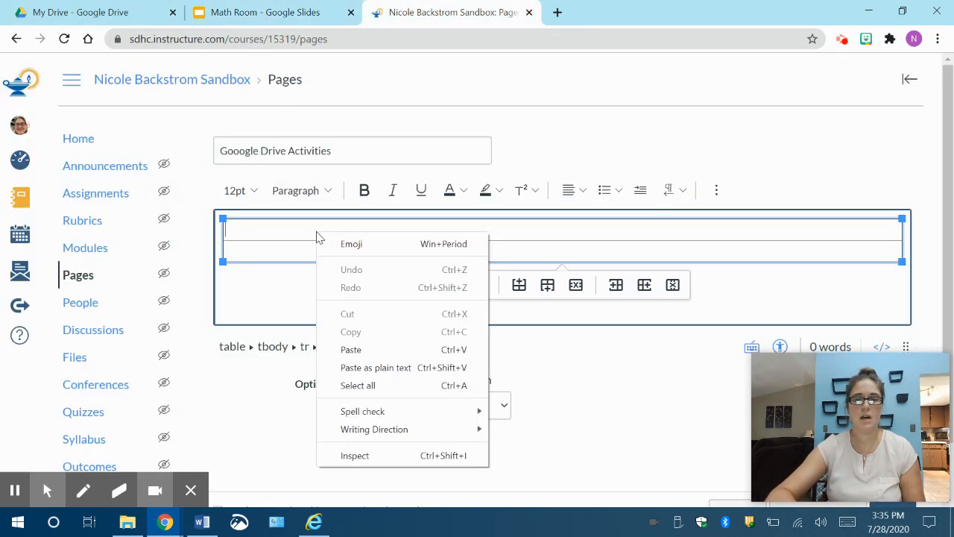
click(718, 194)
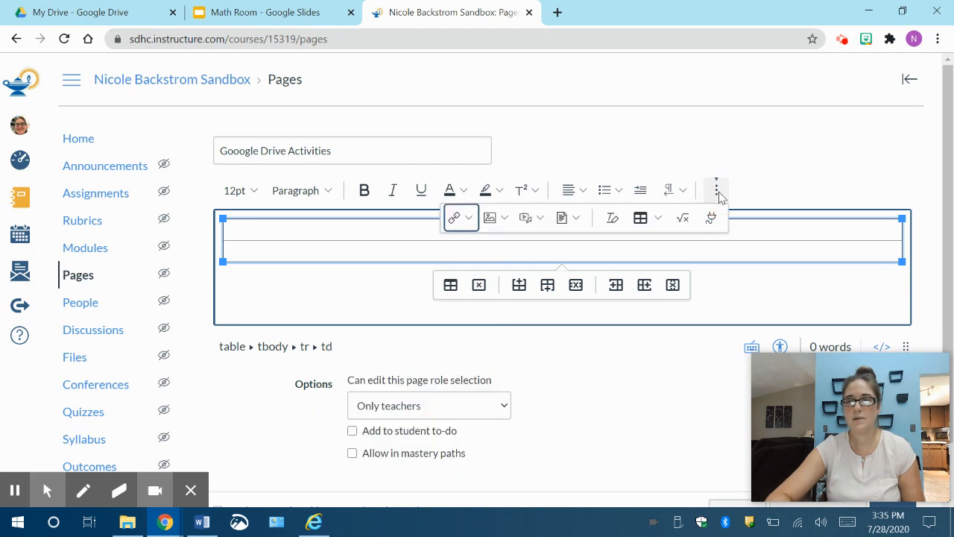
click(528, 223)
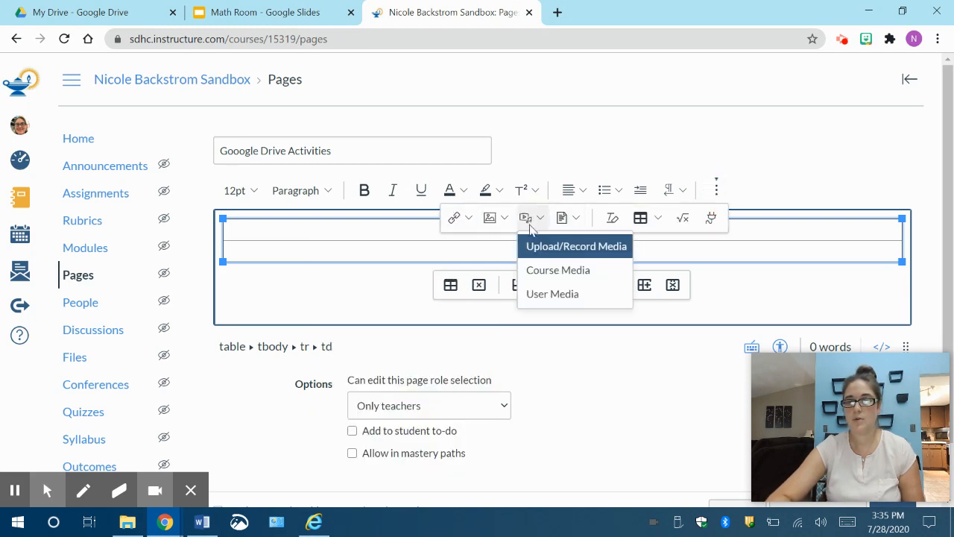
click(534, 246)
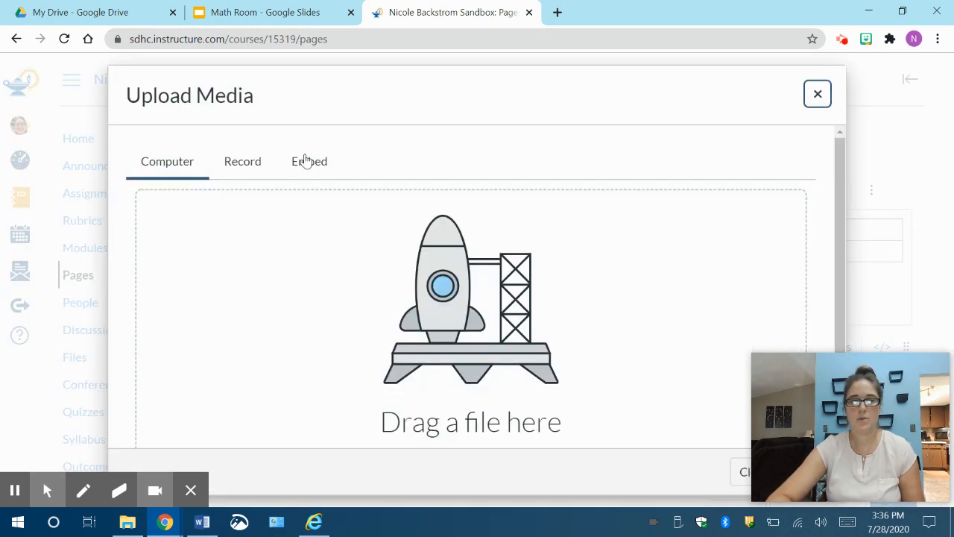
click(307, 161)
right_click(259, 310)
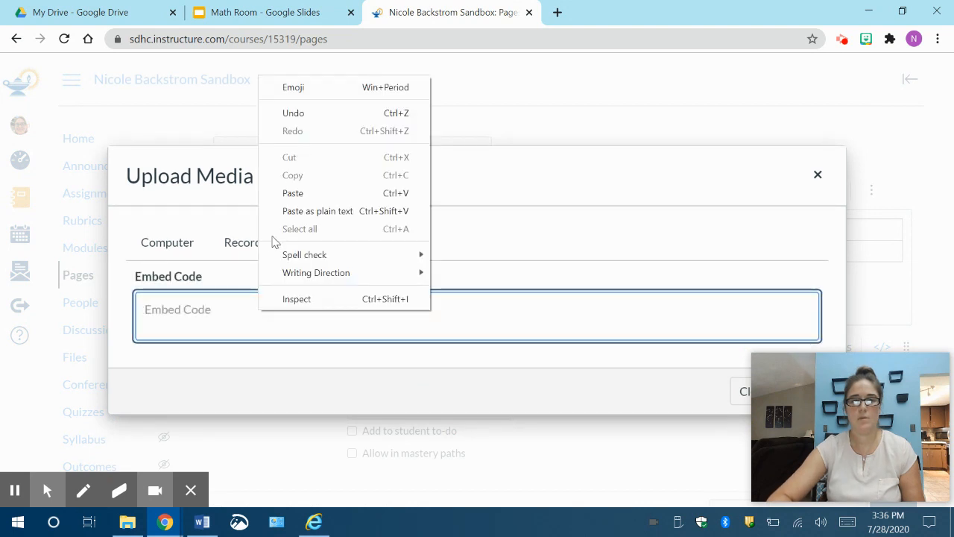
click(293, 194)
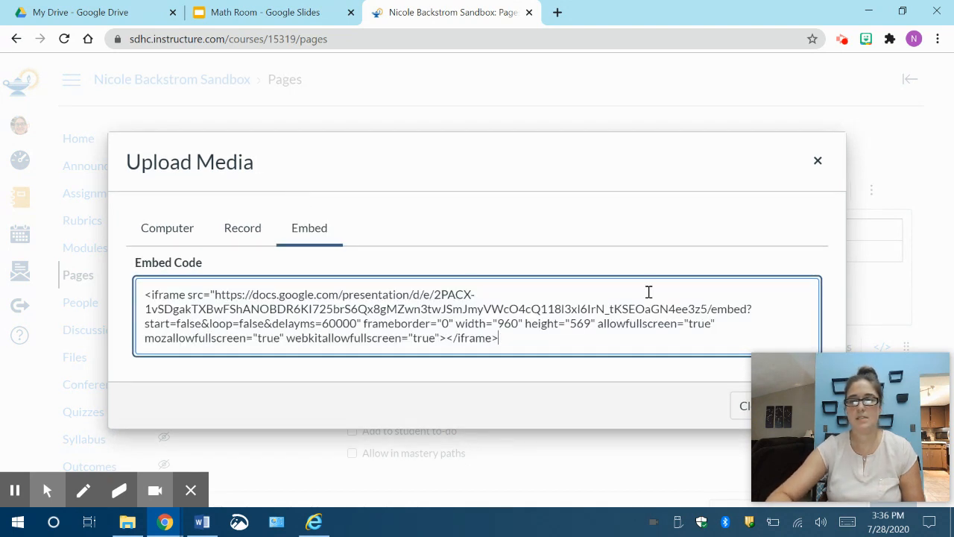
click(605, 162)
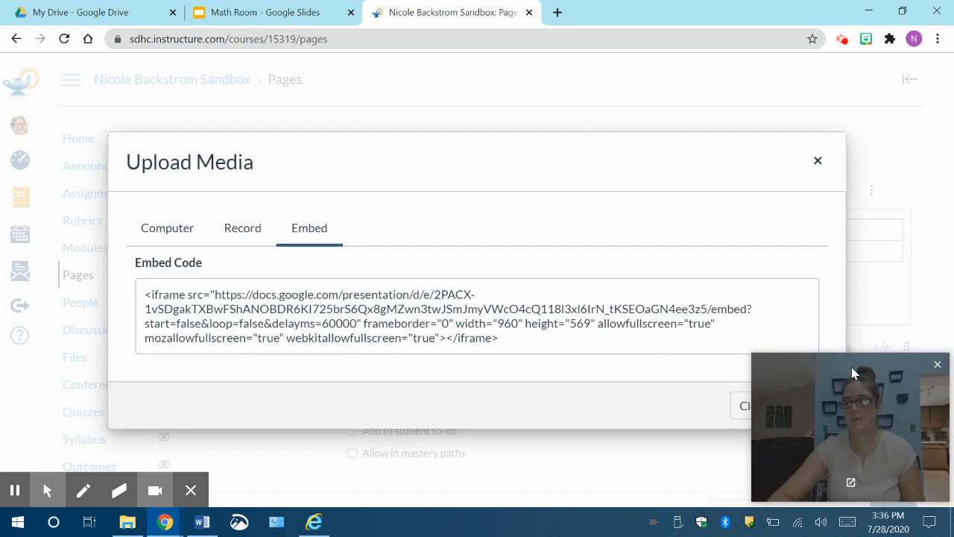
drag(858, 383, 872, 446)
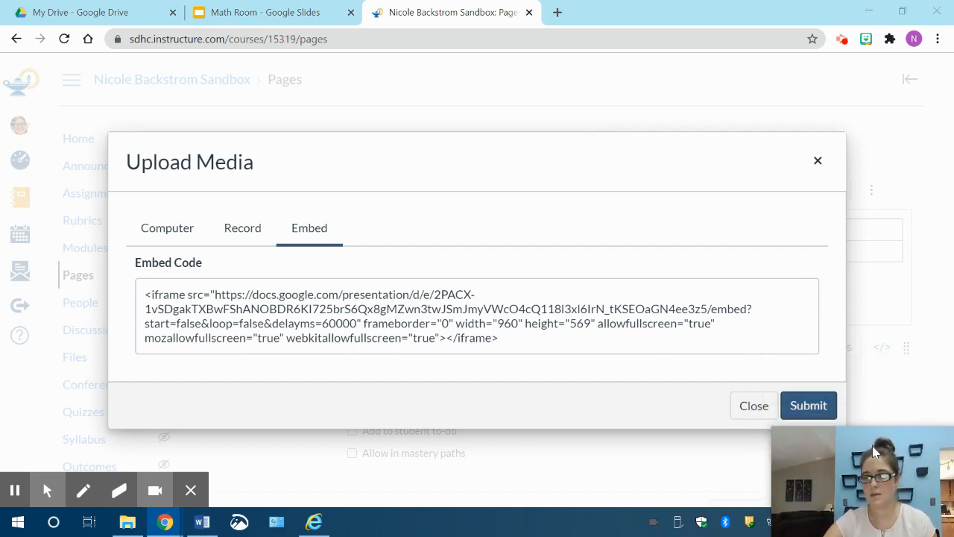
click(809, 406)
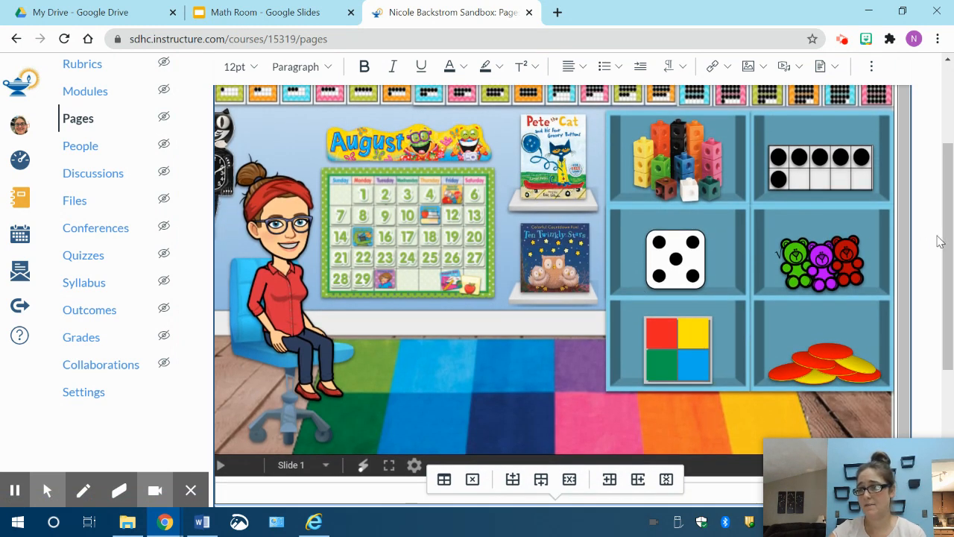
Step: Save the Gooogle Drive Activities page without publishing it
drag(950, 244, 953, 410)
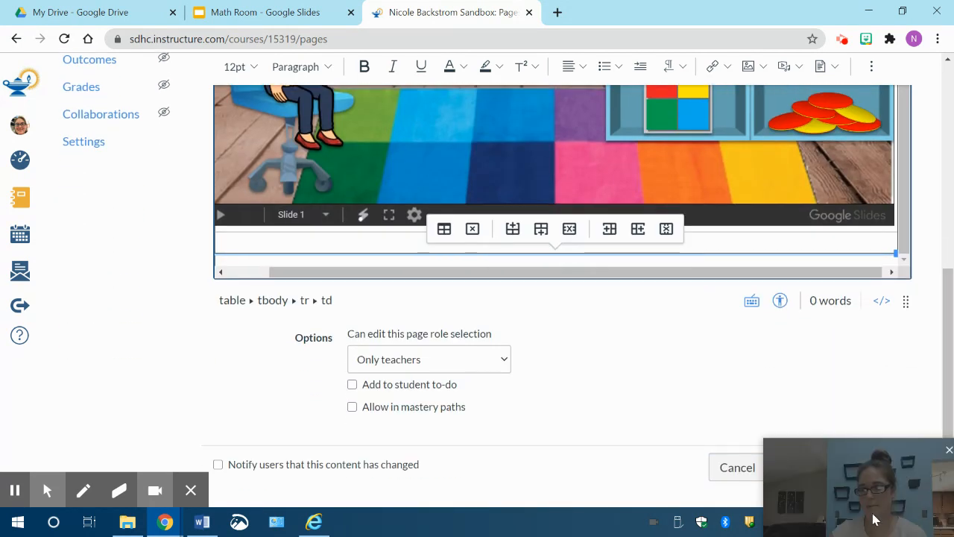
drag(855, 474, 79, 395)
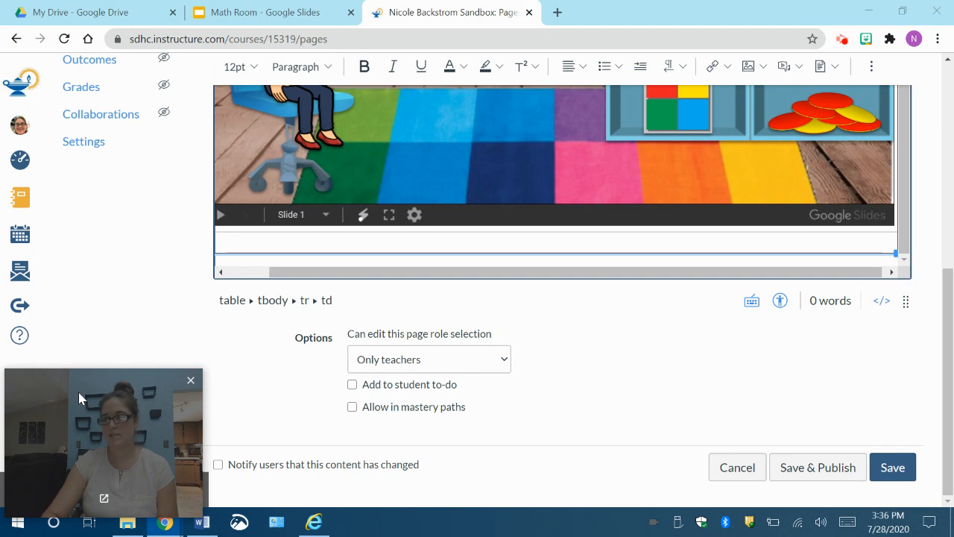
click(903, 466)
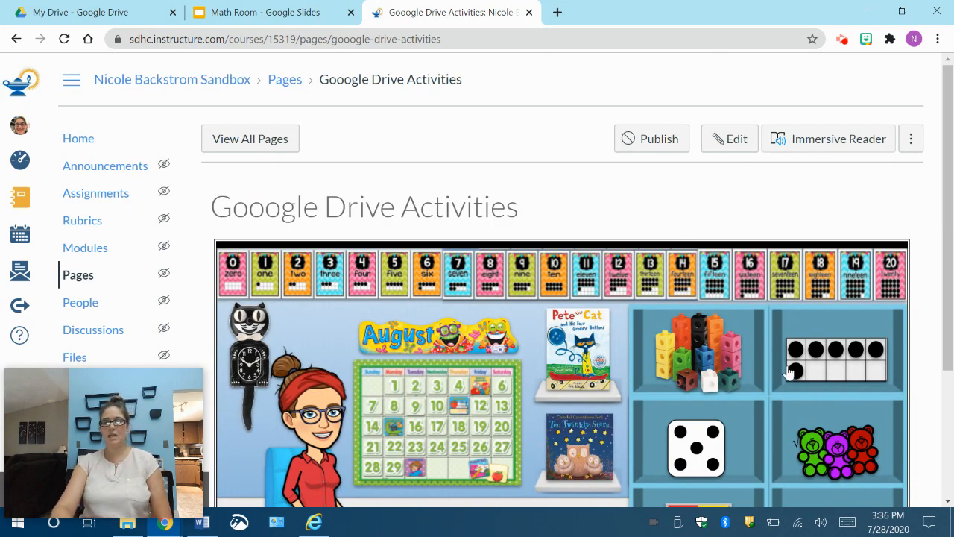
Step: Test the Ten Twinkly Stars book link in the embedded slides and return to the first slide with the Back arrow
scroll(789, 373, down, 3)
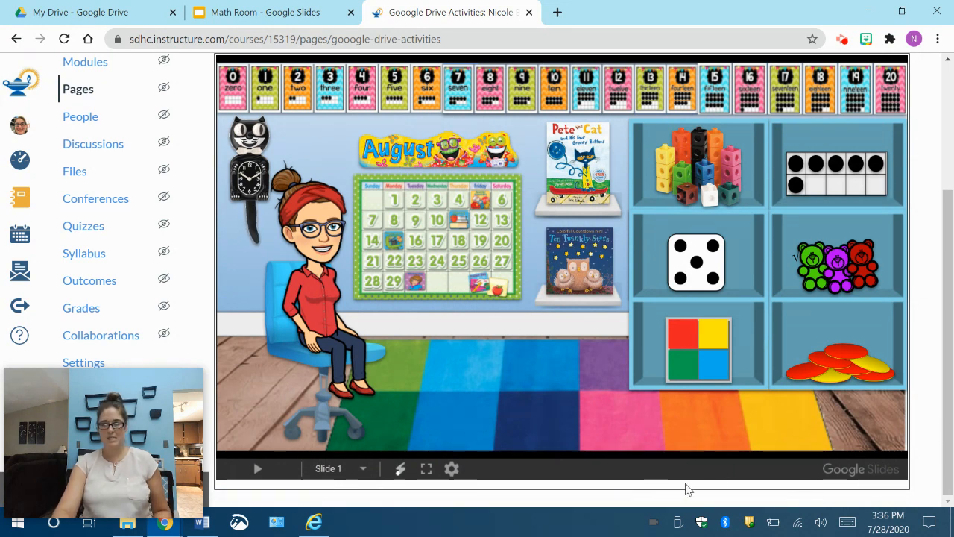
click(582, 259)
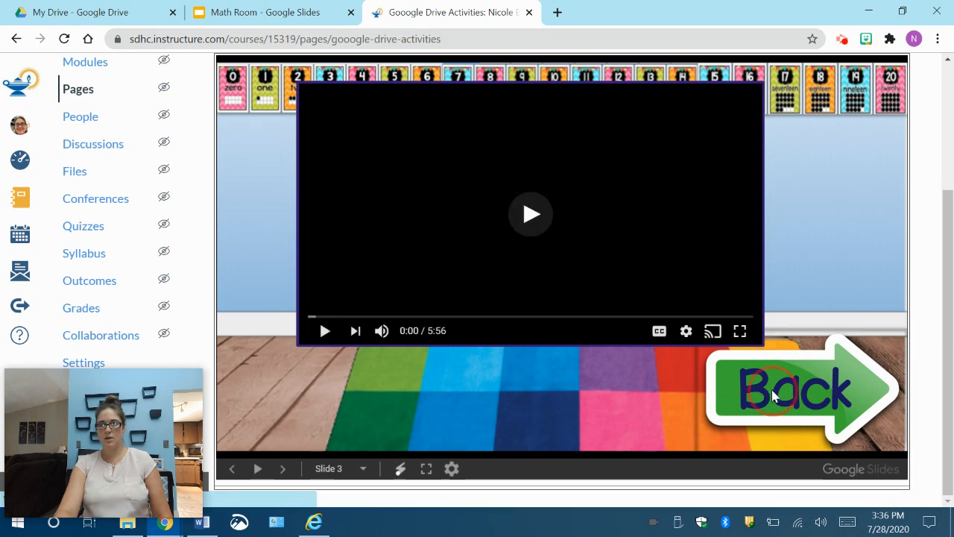
click(772, 395)
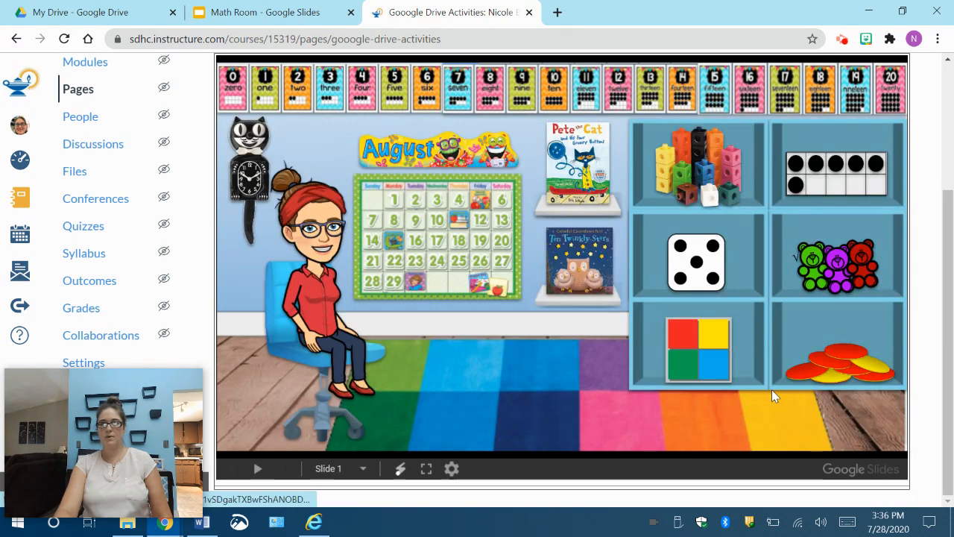
Step: Test the Unifix cubes link in the embedded slide, place three red cubes and one black cube, and close the Unifix Cubes page
click(706, 189)
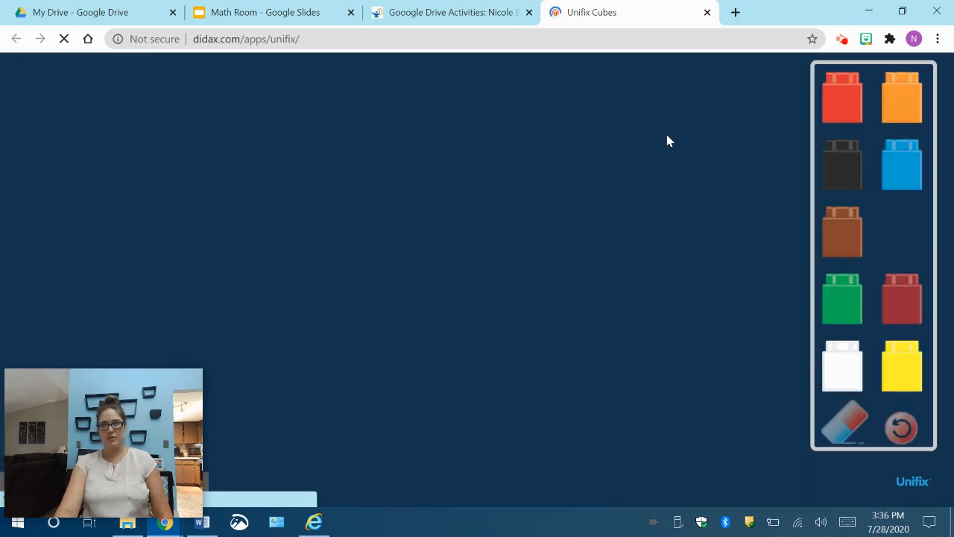
drag(841, 106, 659, 135)
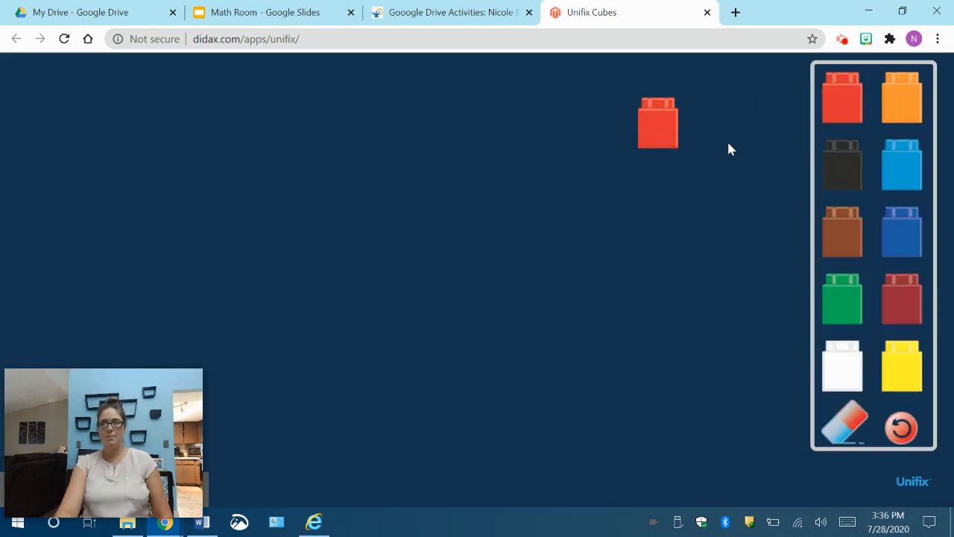
drag(842, 182, 664, 212)
drag(842, 124, 714, 147)
drag(852, 114, 596, 144)
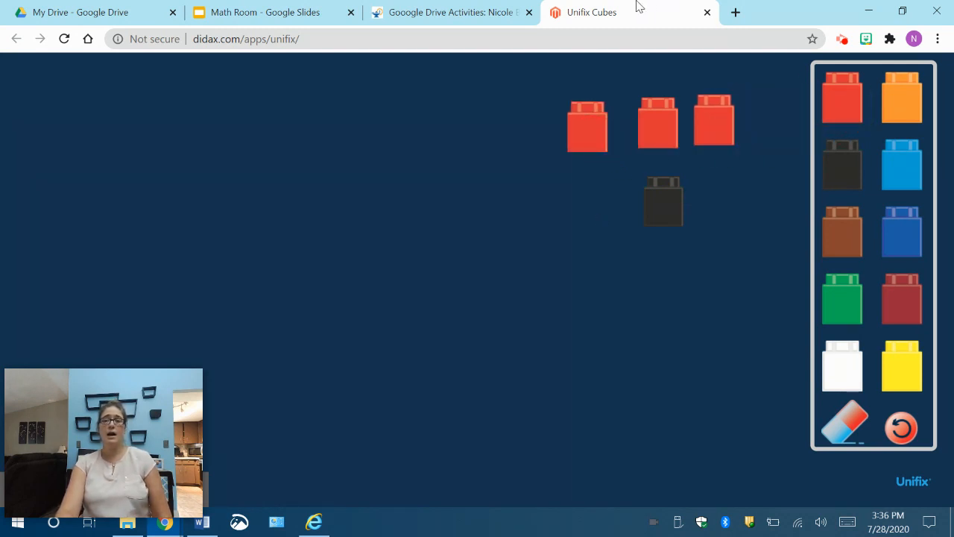
click(708, 12)
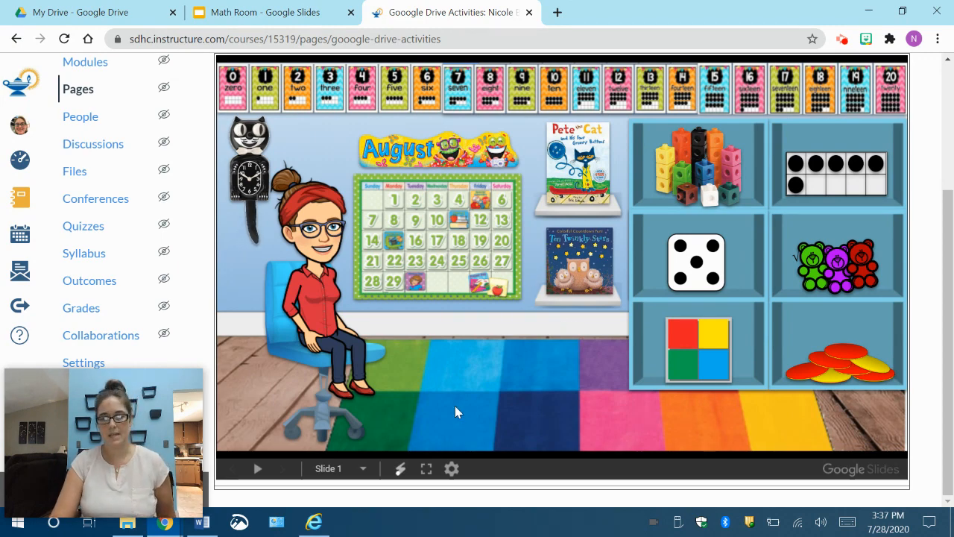
Step: Reopen the Gooogle Drive Activities page for editing and enlarge the body's editing area
scroll(428, 416, up, 3)
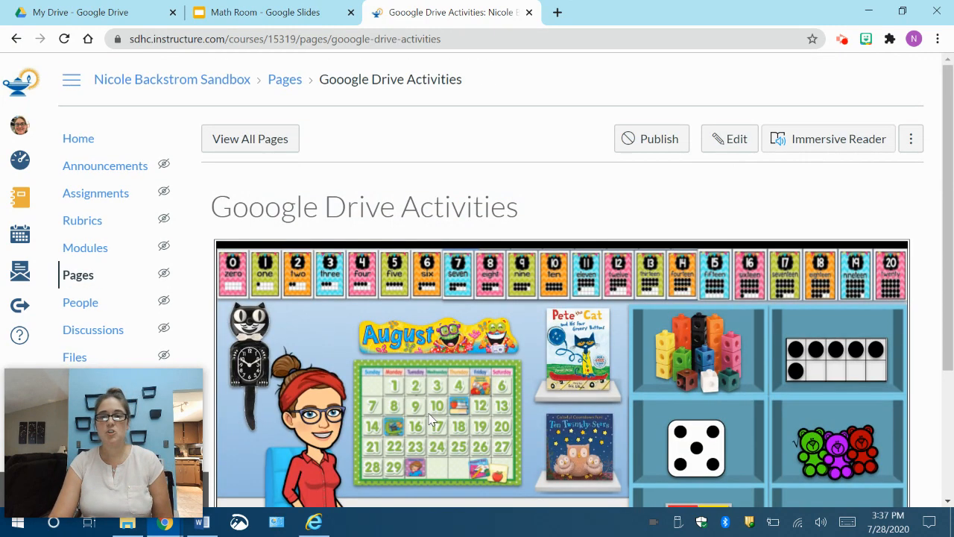
scroll(682, 360, down, 2)
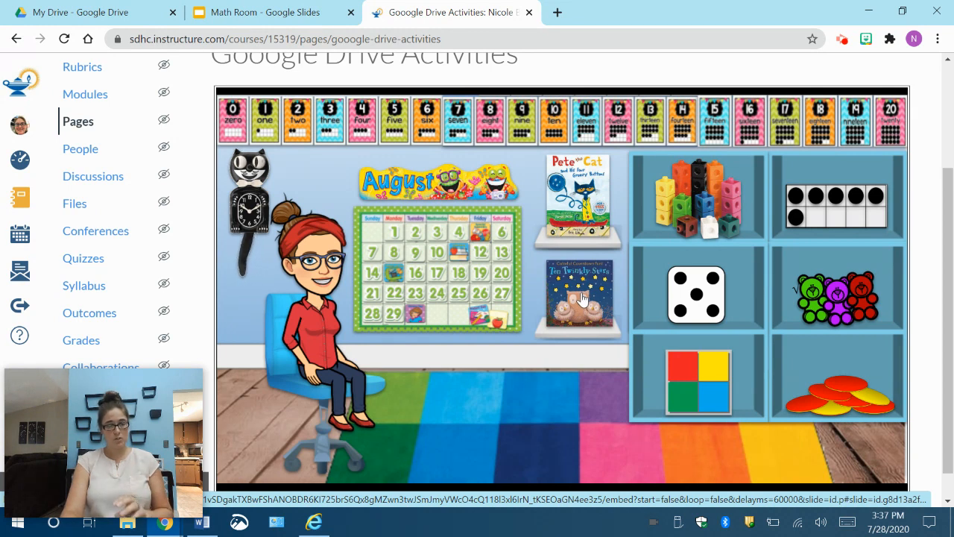
scroll(578, 391, down, 1)
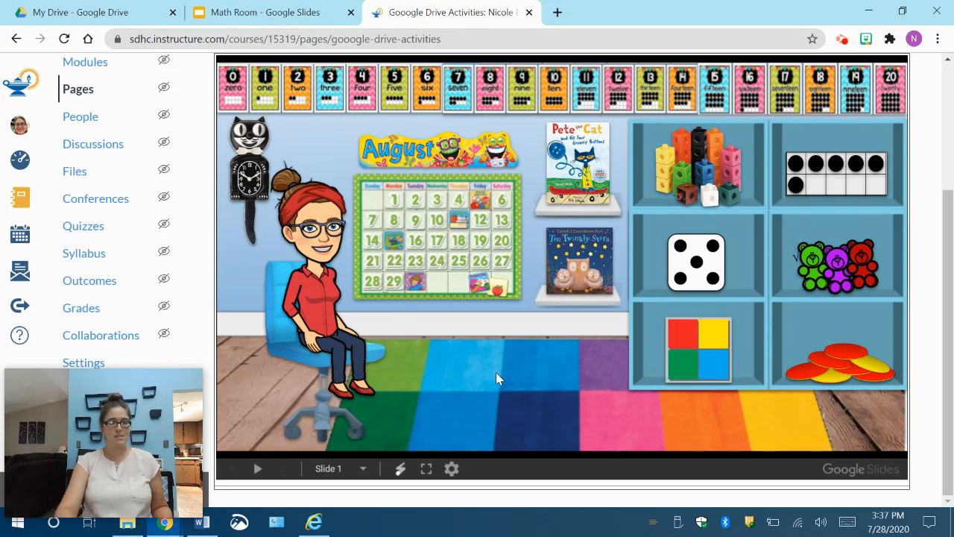
drag(951, 257, 951, 153)
click(720, 109)
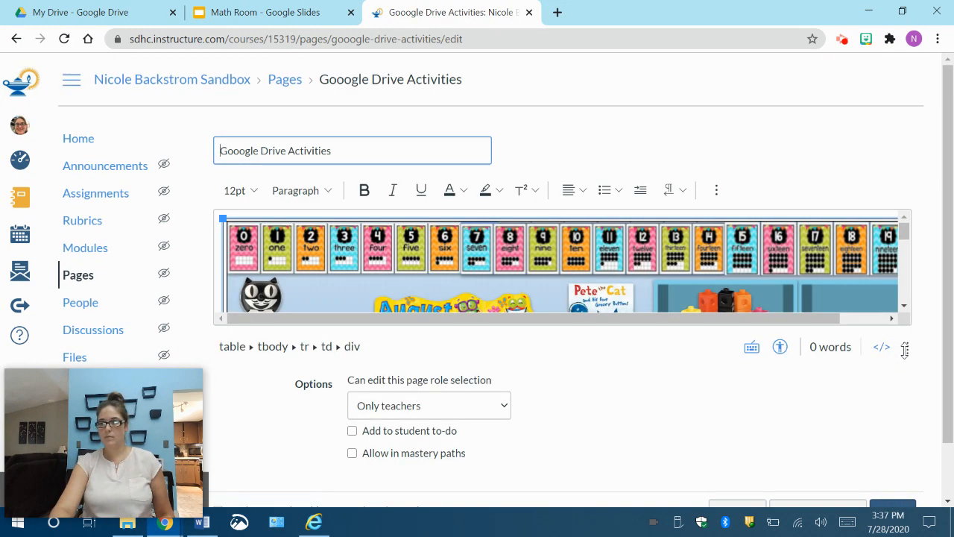
drag(905, 350, 922, 515)
scroll(648, 218, down, 3)
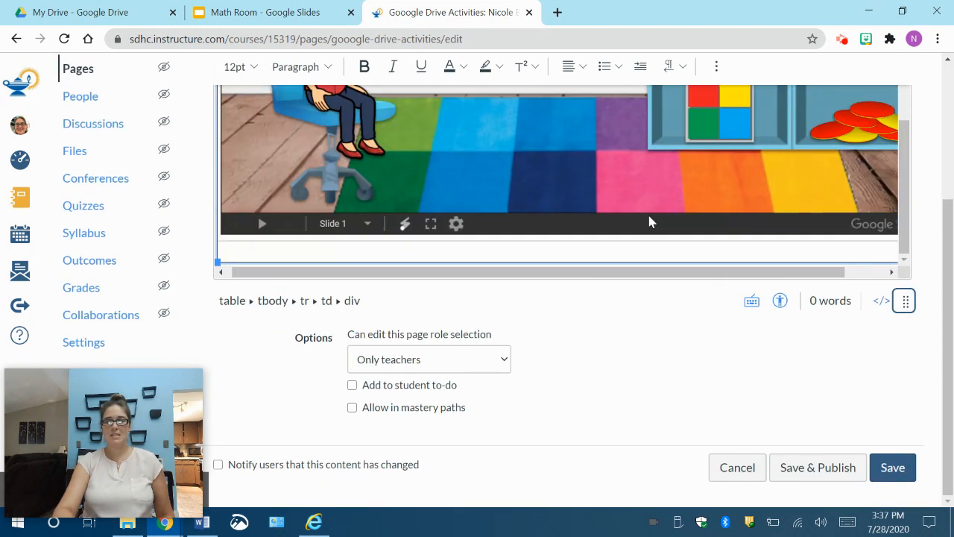
Step: Start uploading an image into the table cell below the embedded slides
click(329, 252)
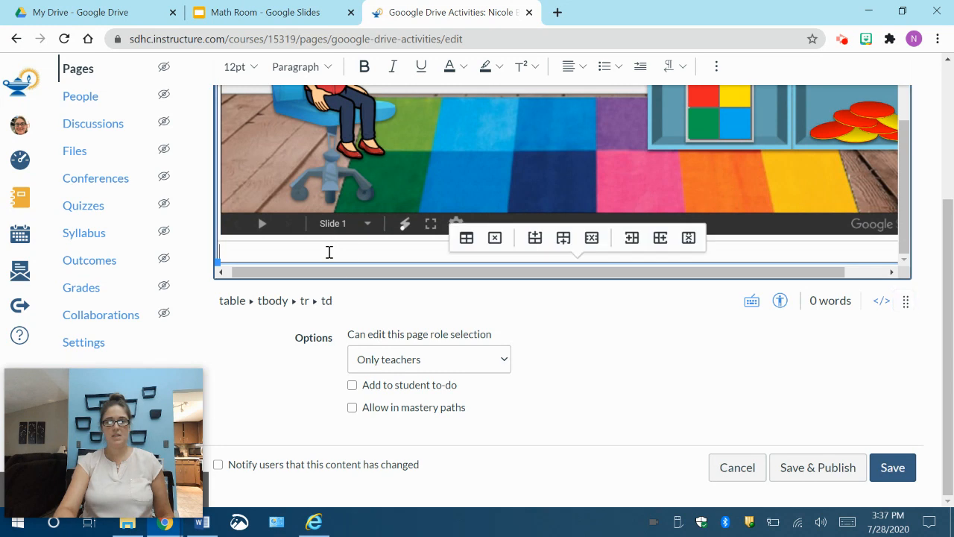
click(716, 66)
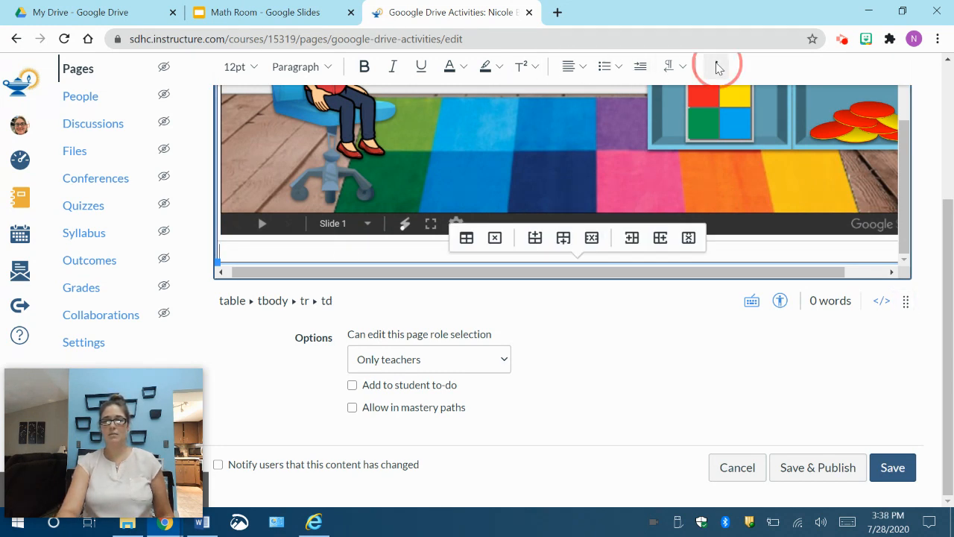
click(495, 96)
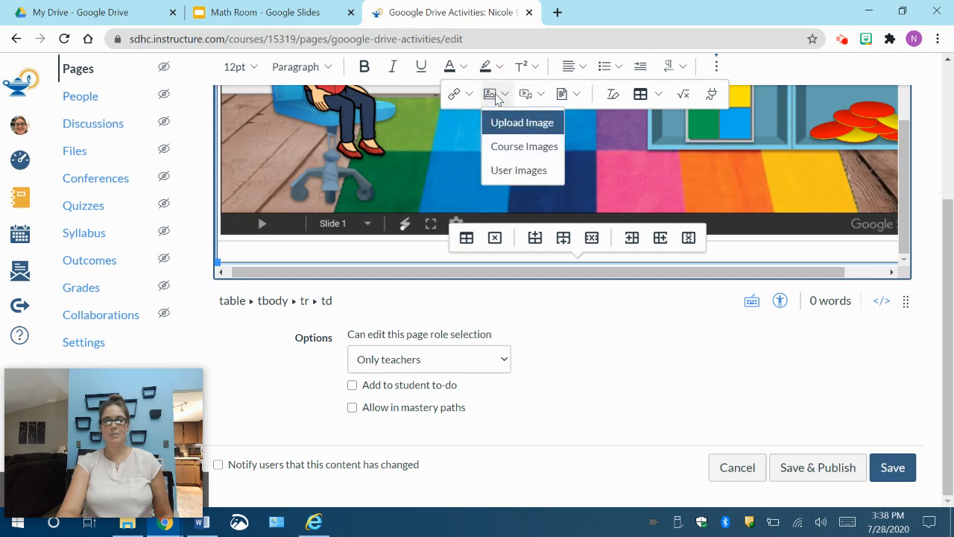
click(513, 130)
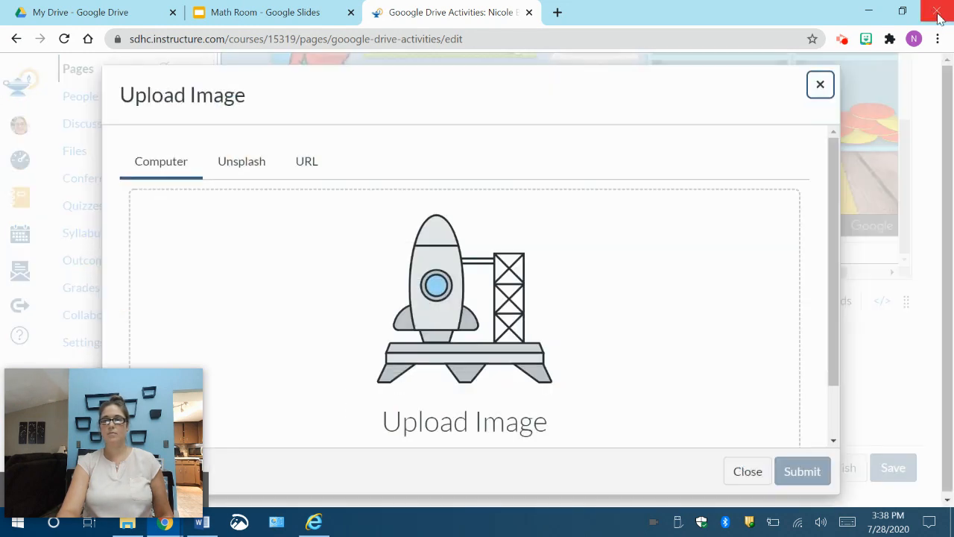
Step: Upload Quiz.png from the Buttons folder in File Explorer and insert it below the embedded slides
click(902, 11)
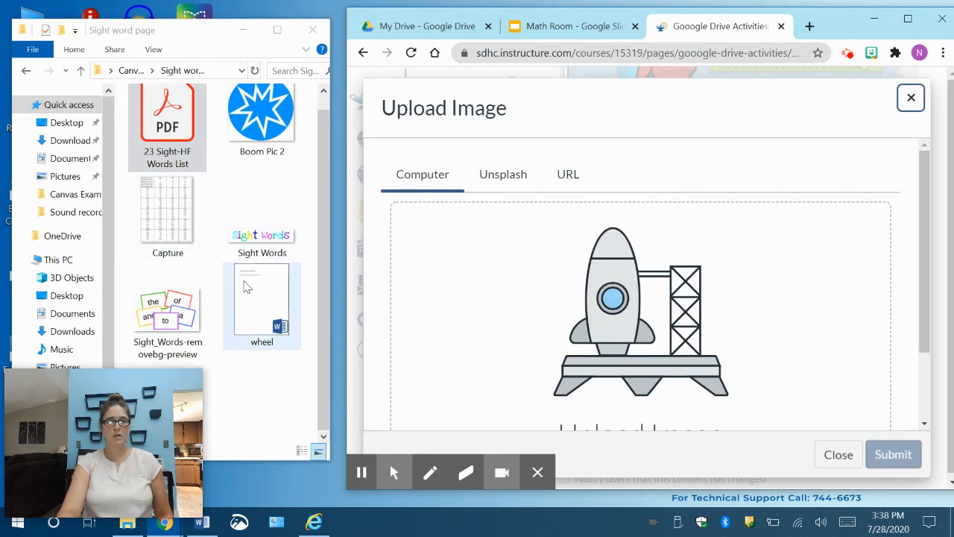
scroll(246, 287, up, 1)
click(131, 70)
double_click(160, 129)
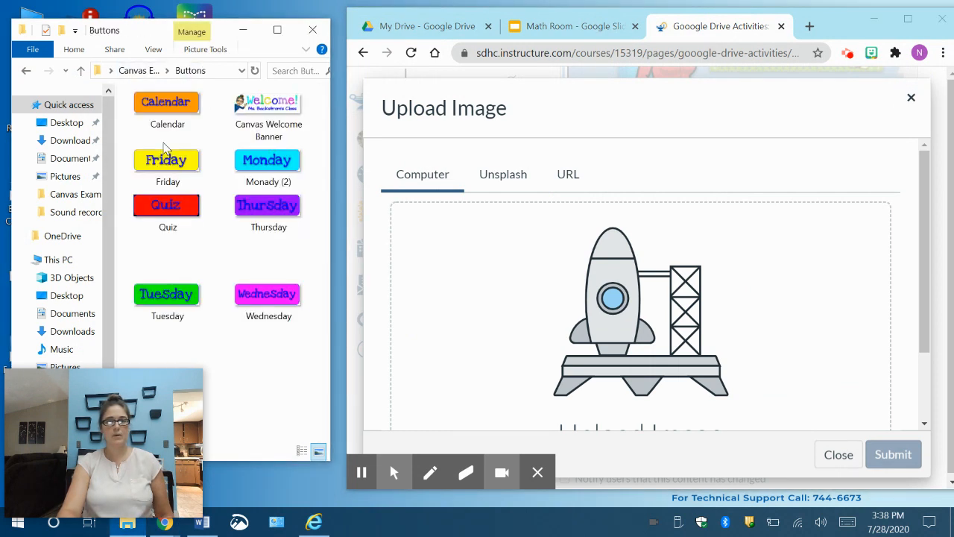
drag(169, 207, 539, 325)
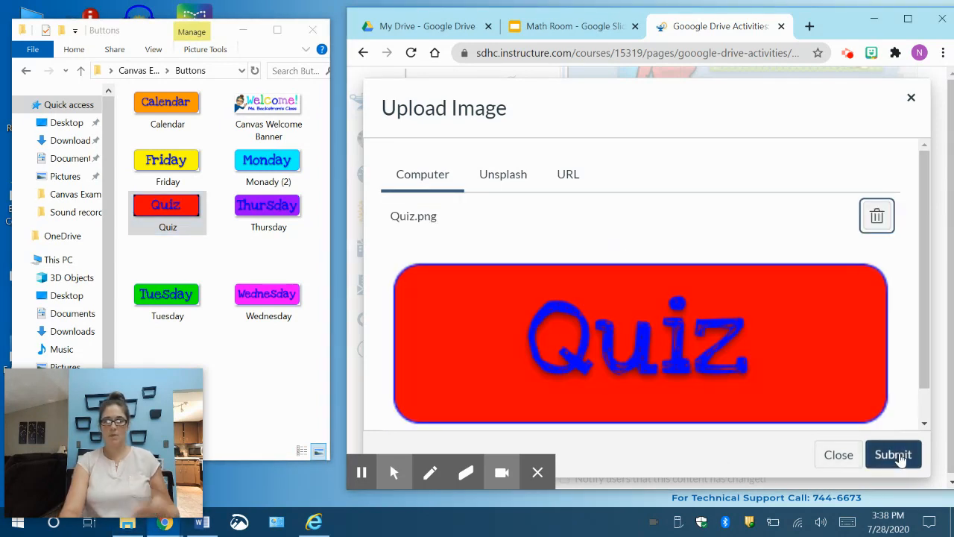
click(895, 454)
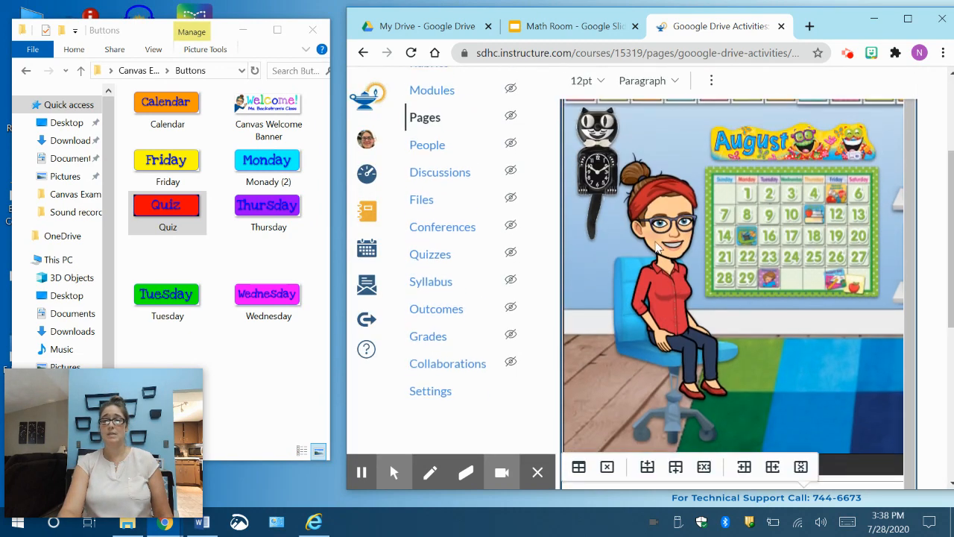
Step: Maximize the browser window and save the page with the Quiz image, without publishing it
click(909, 21)
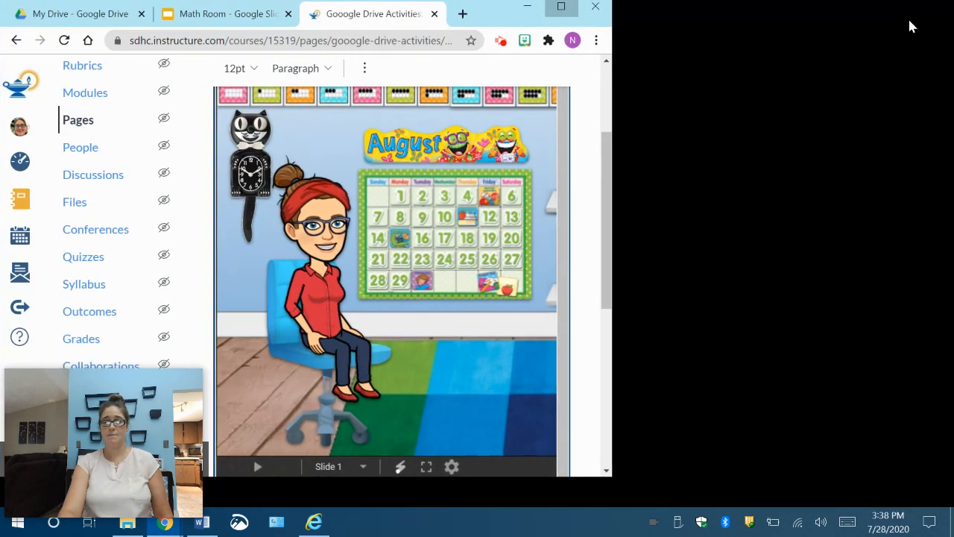
scroll(834, 356, down, 1)
scroll(835, 356, down, 3)
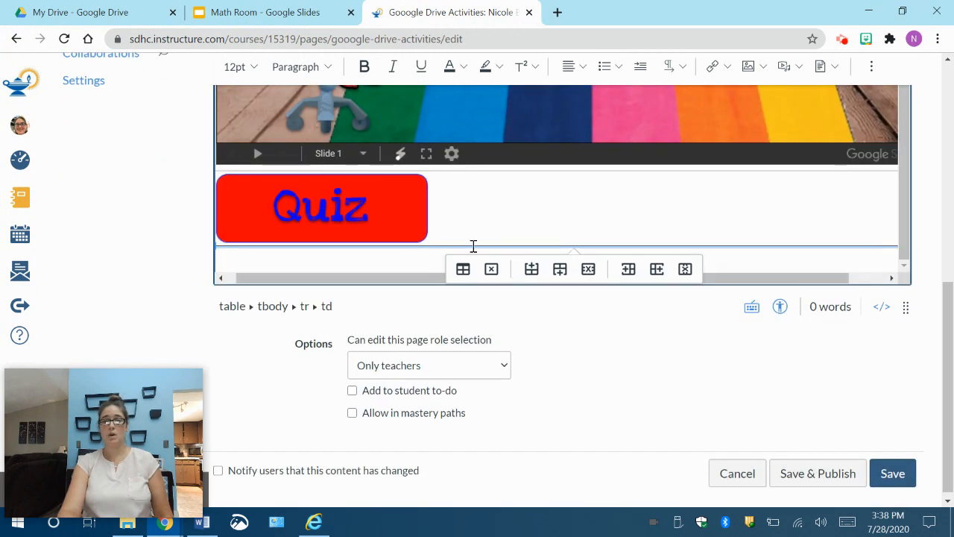
click(905, 478)
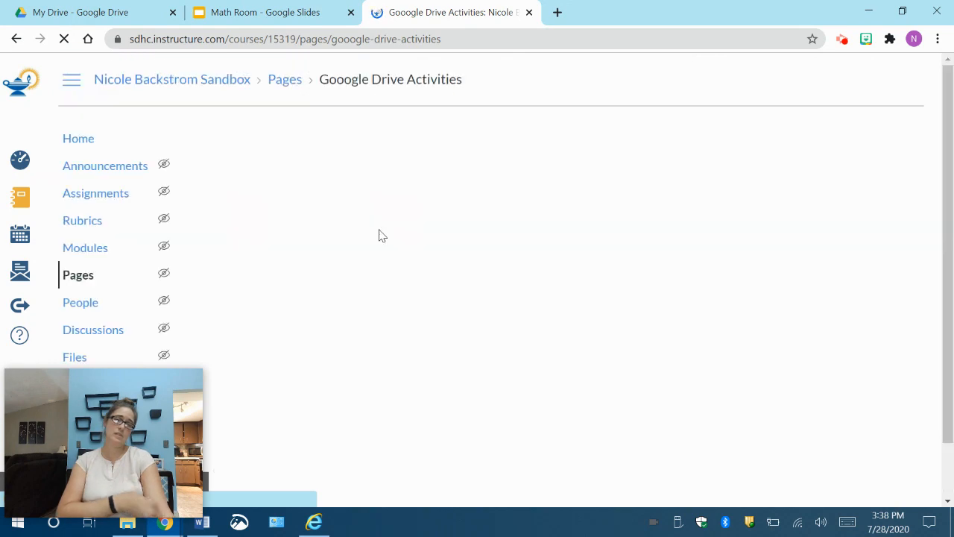
Step: Examine the saved page's embedded math room slide and the Quiz image below it
scroll(379, 231, down, 3)
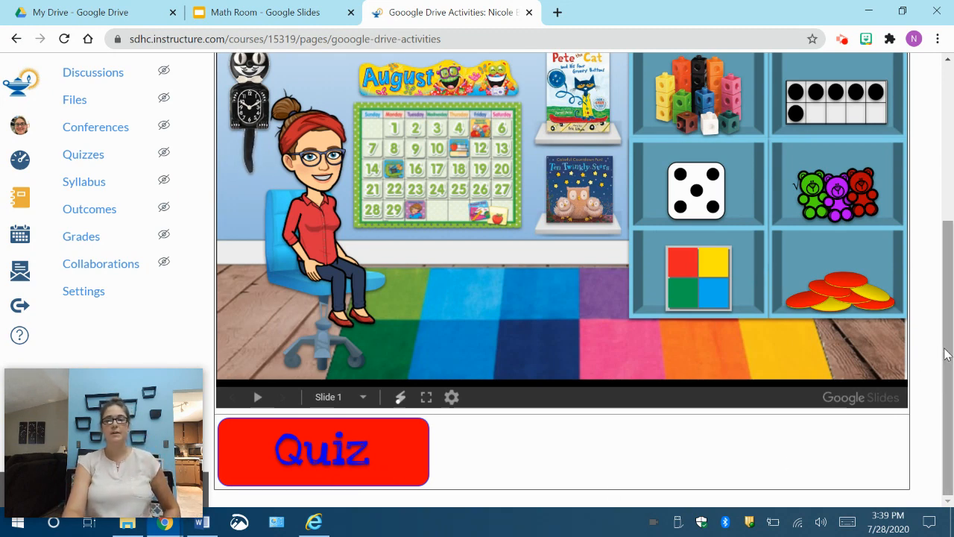
drag(952, 348, 952, 398)
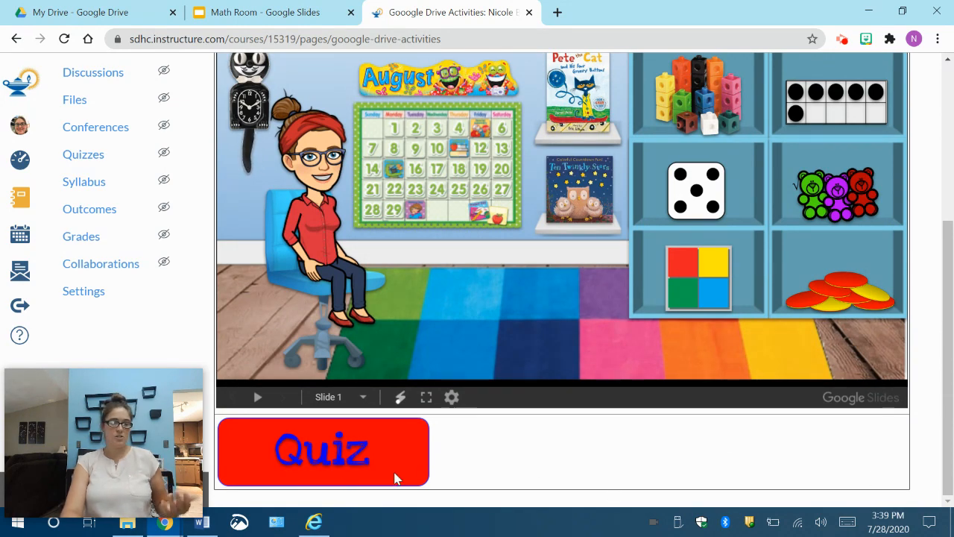
drag(952, 373, 952, 399)
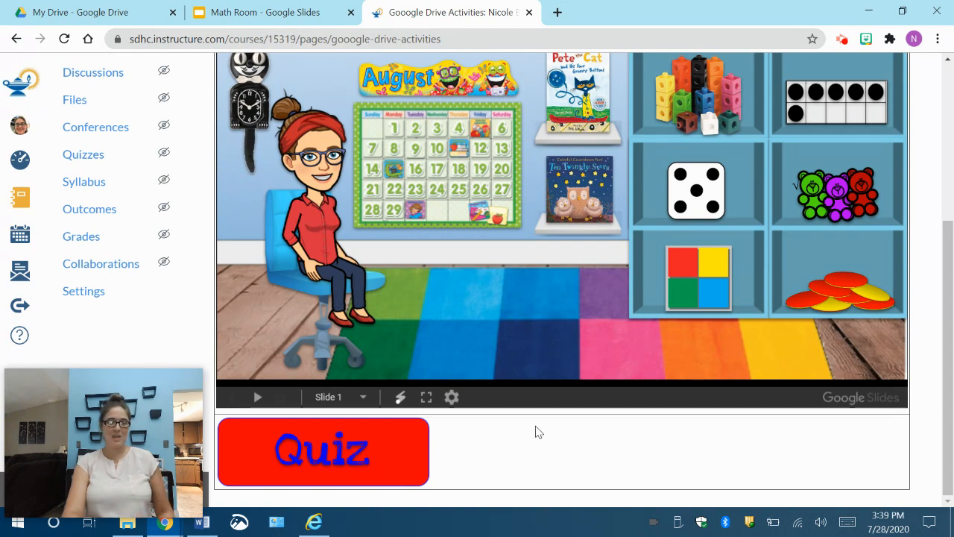
scroll(627, 456, up, 3)
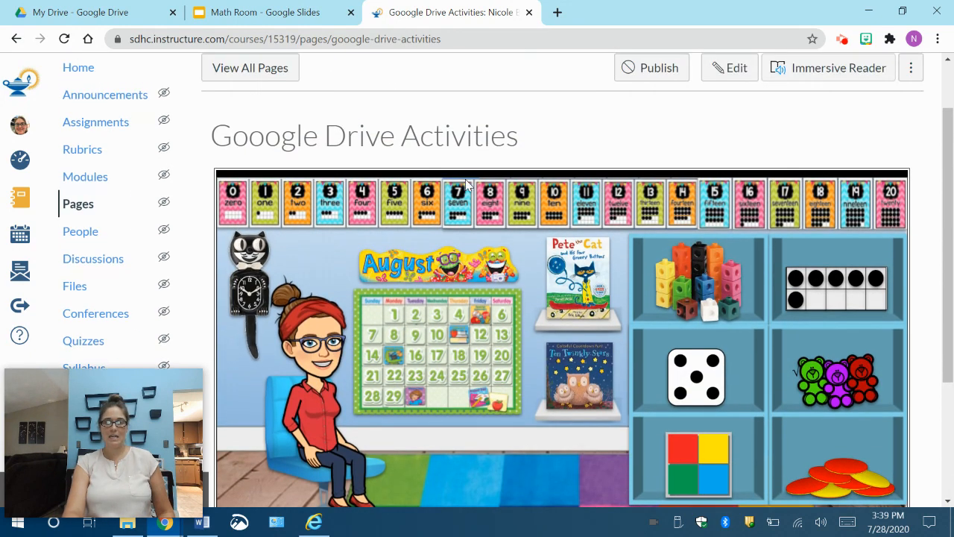
scroll(598, 494, down, 3)
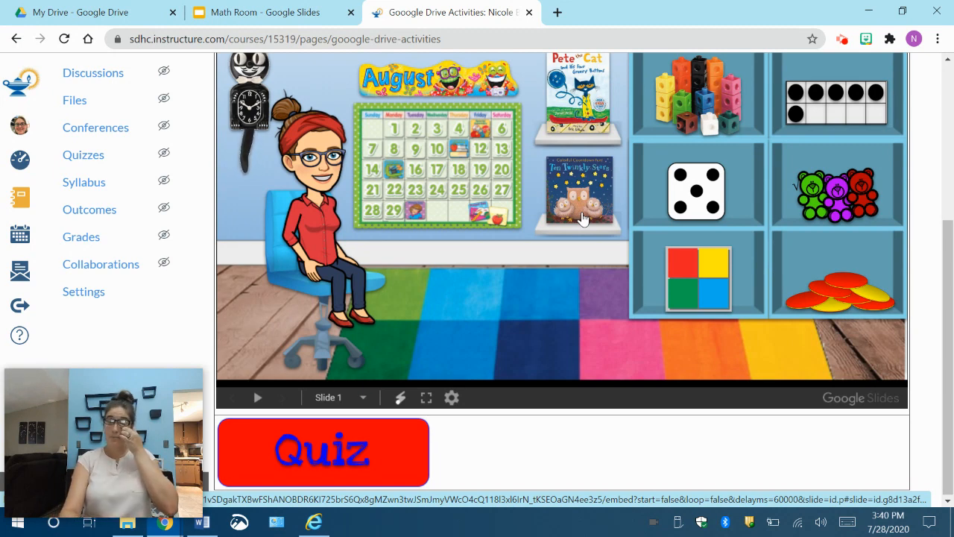
click(692, 435)
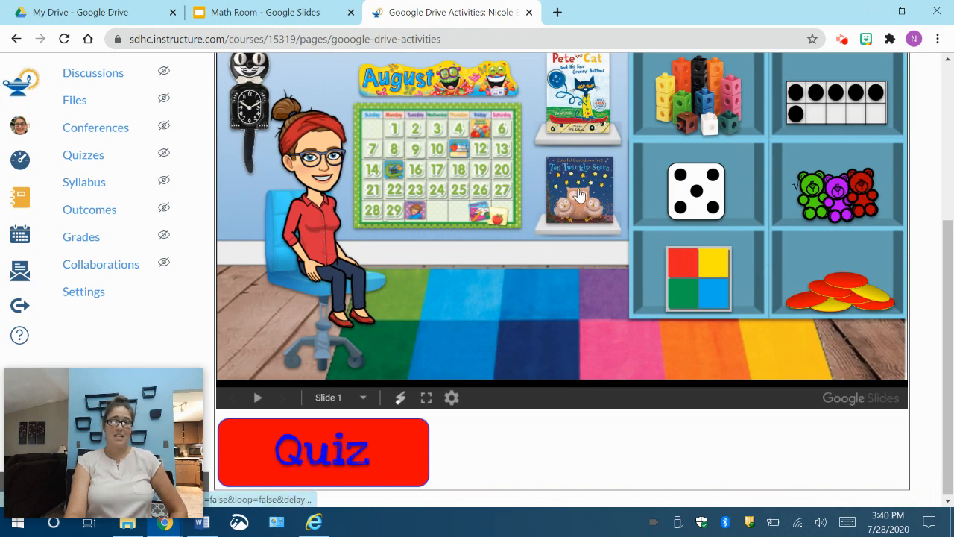
Step: Test the Pete the Cat book link in the embedded slides, then play and pause its read-aloud video
scroll(579, 192, up, 1)
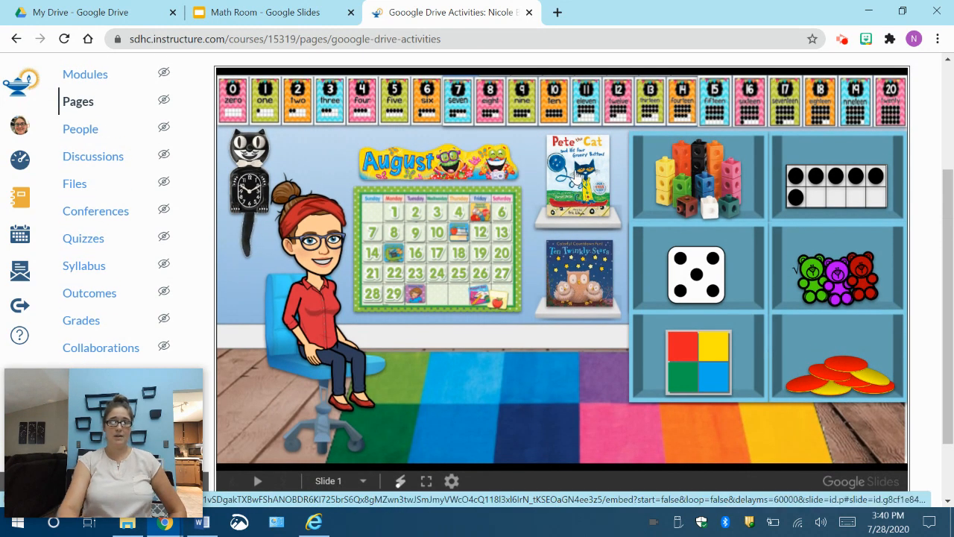
click(577, 177)
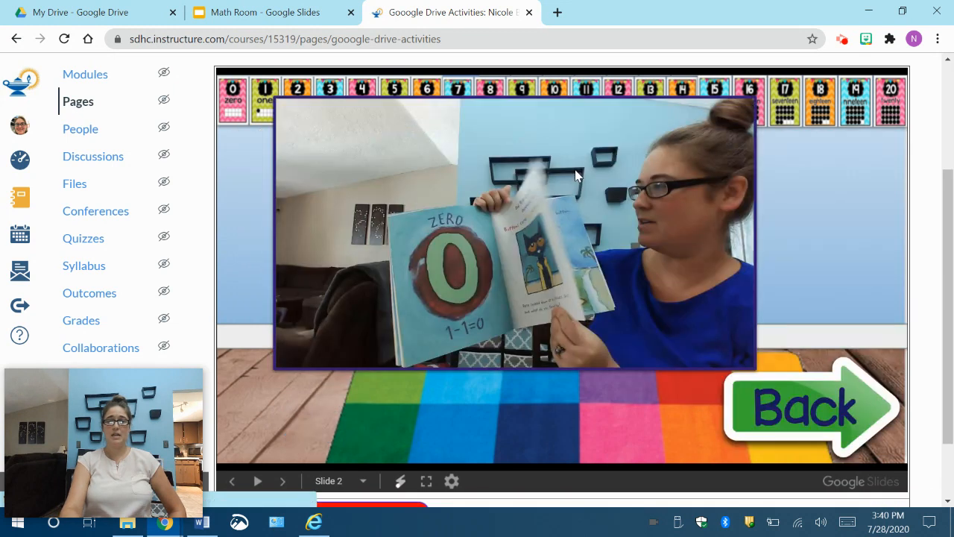
click(442, 233)
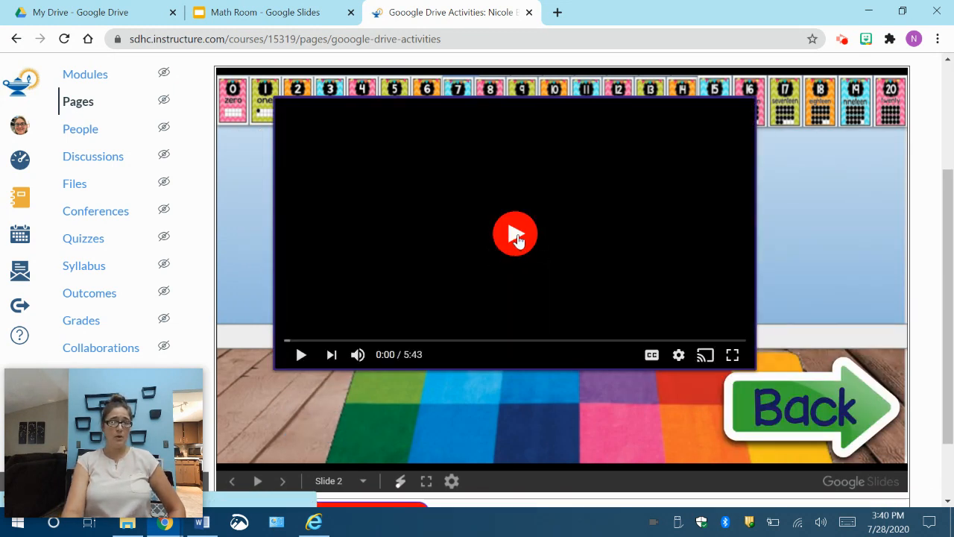
click(519, 239)
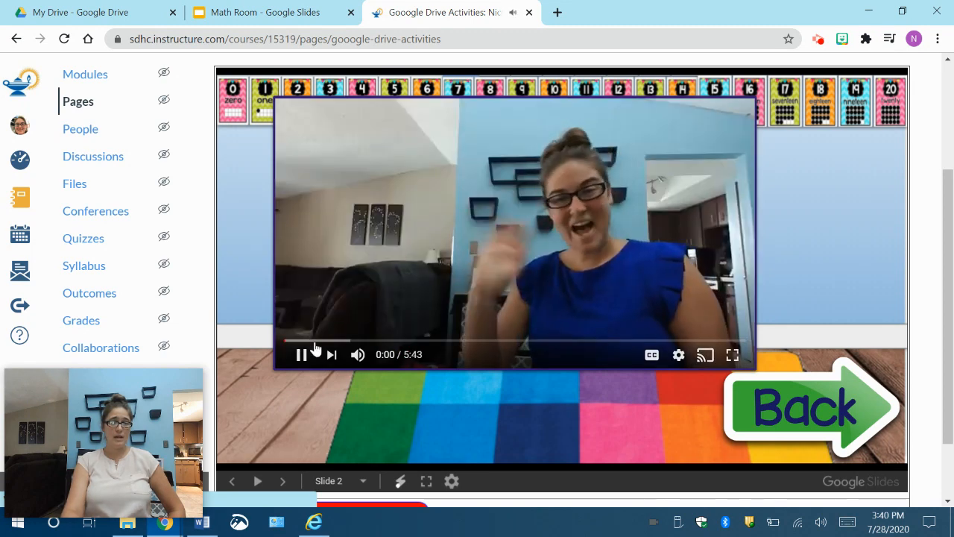
click(301, 356)
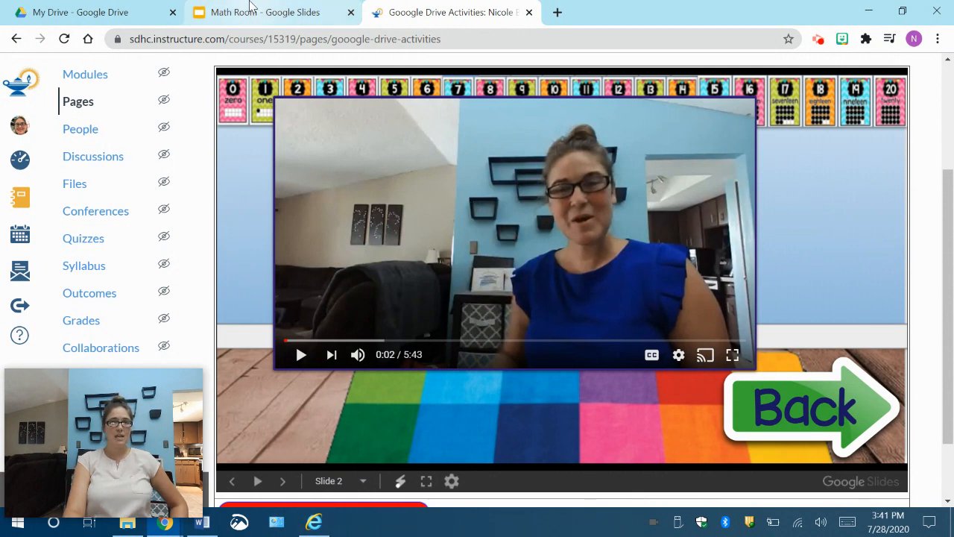
Step: Switch to the Math Room presentation in Google Slides and close the Publish to the web dialog
click(154, 17)
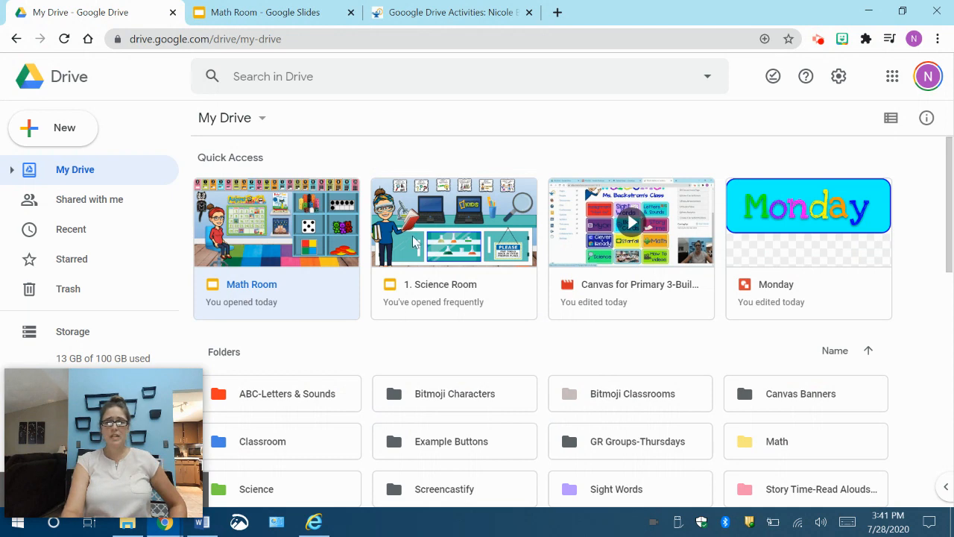
click(311, 15)
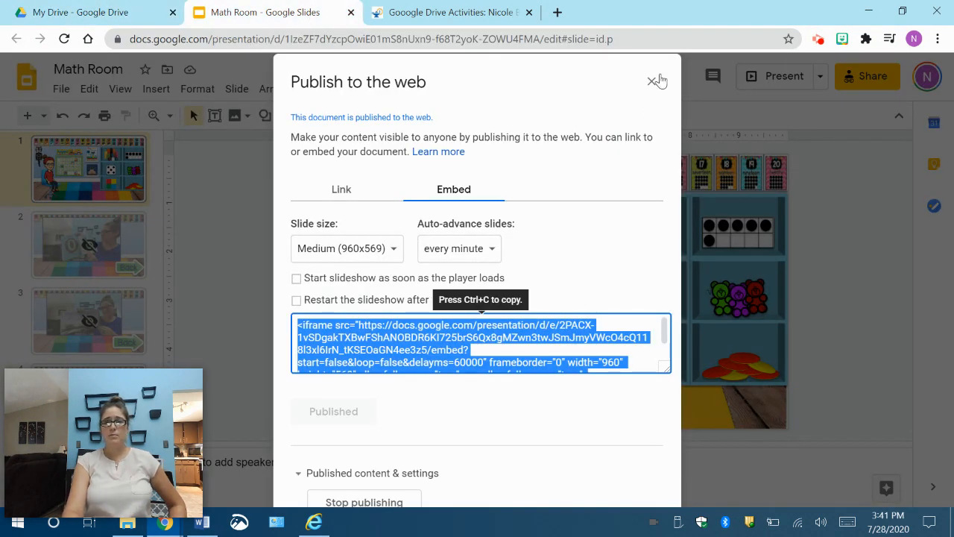
click(651, 82)
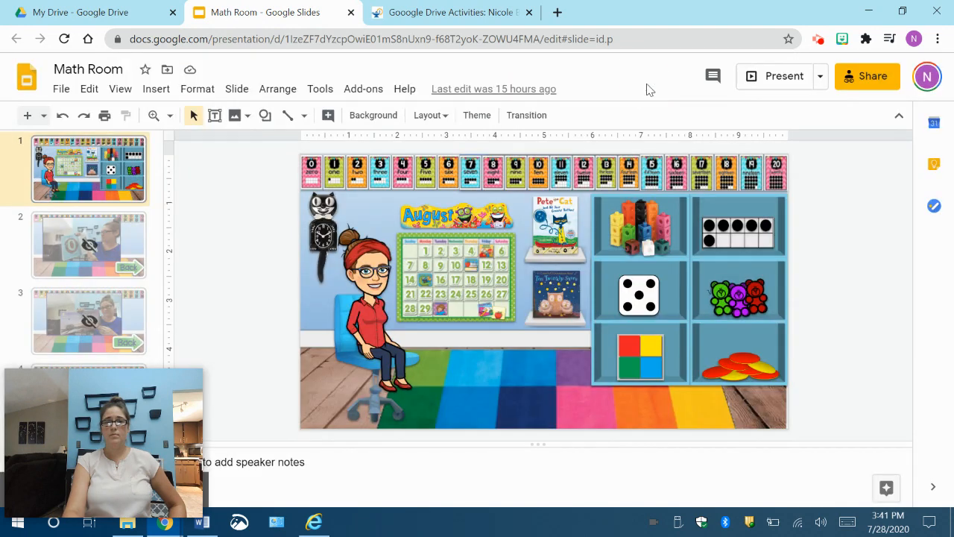
Step: Open the Math Room presentation's sharing settings and set its link access to Restricted
click(863, 79)
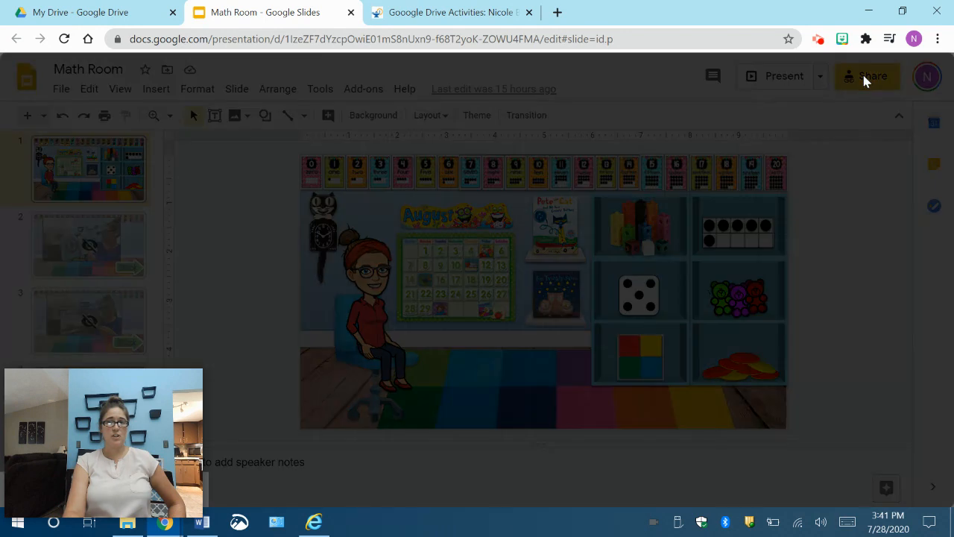
click(280, 406)
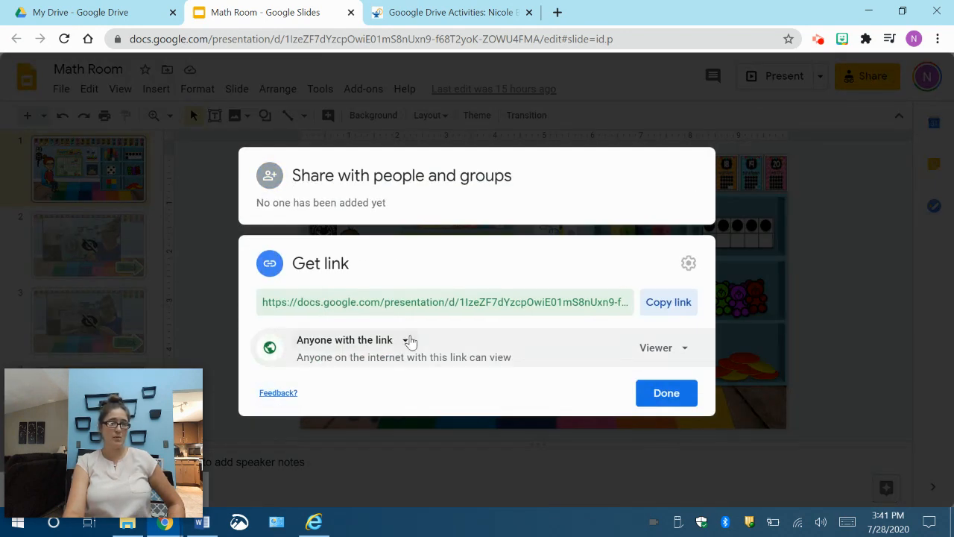
click(409, 341)
click(396, 376)
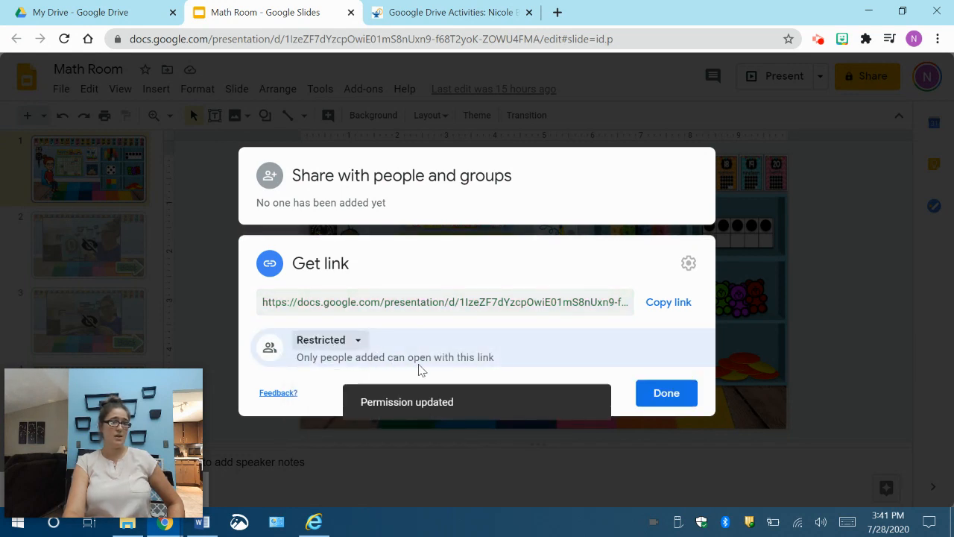
Step: Set the presentation's link access to Anyone with the link and close the sharing settings
click(356, 342)
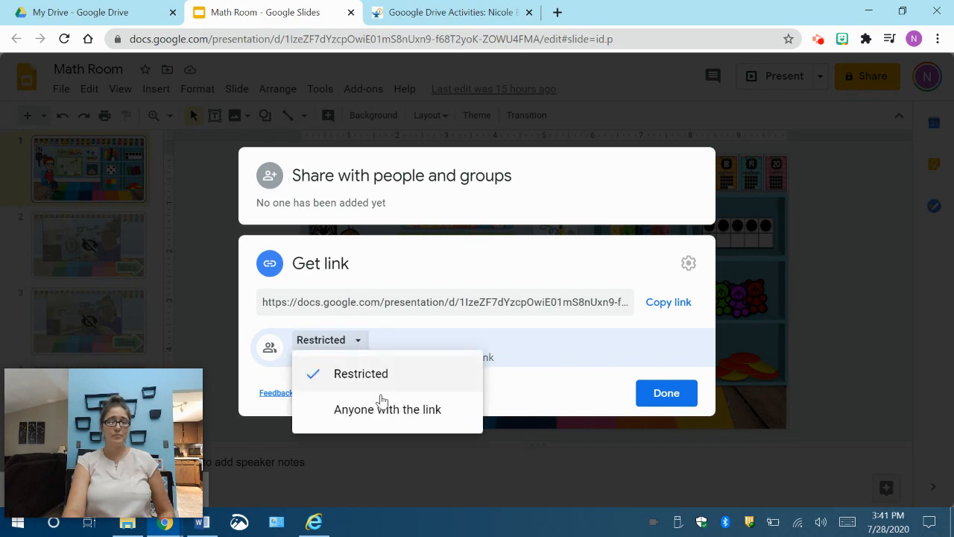
click(384, 409)
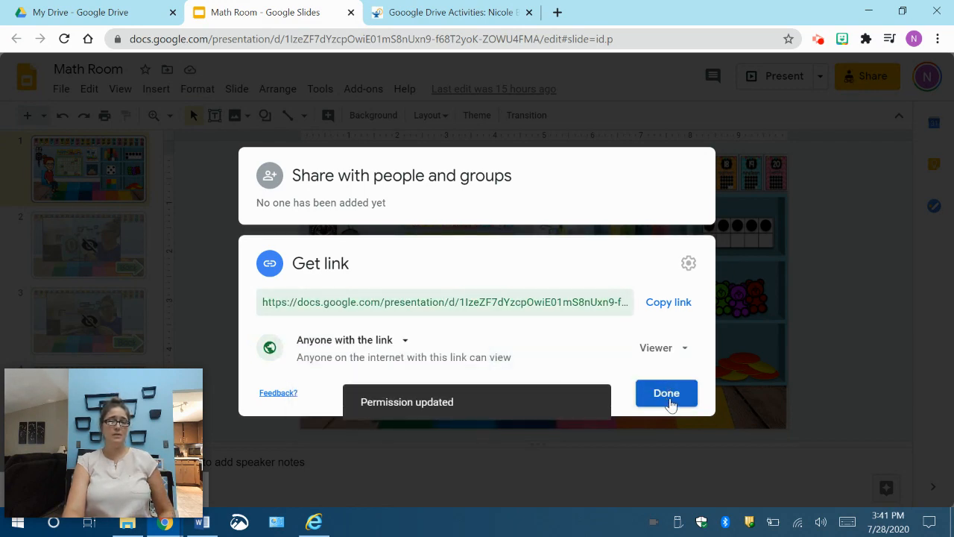
click(669, 403)
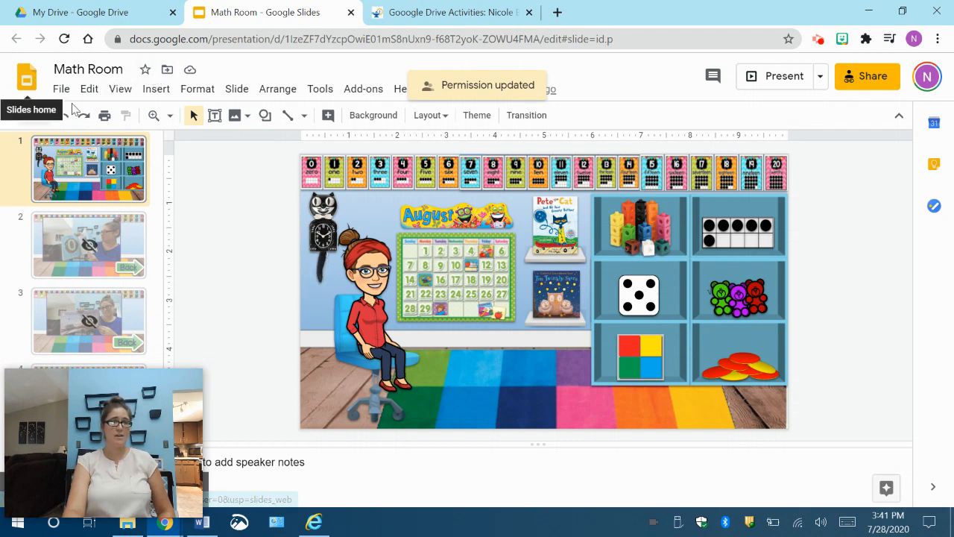
Step: Open the Story Time-Read Alouds and Covers folder in Google Drive and look through its video files
click(74, 15)
scroll(458, 406, down, 6)
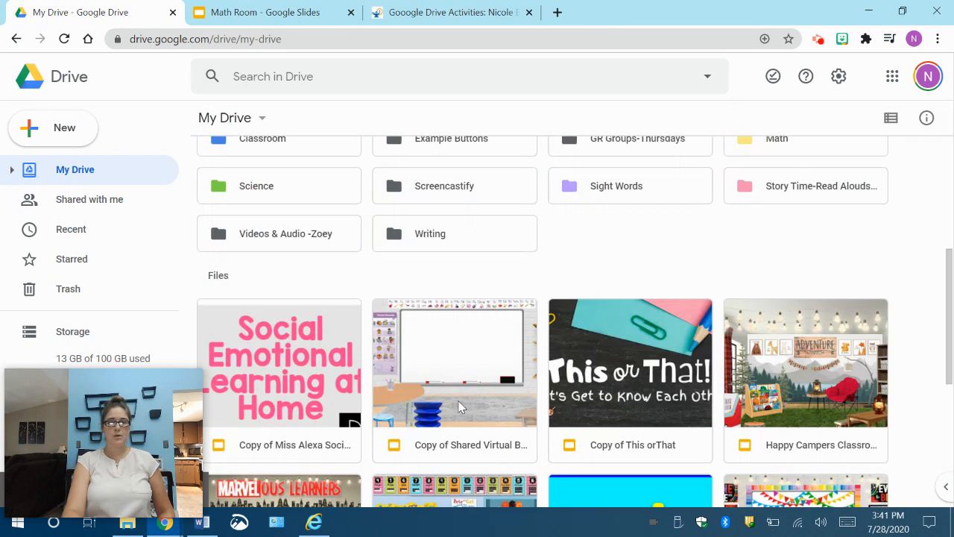
scroll(458, 406, up, 5)
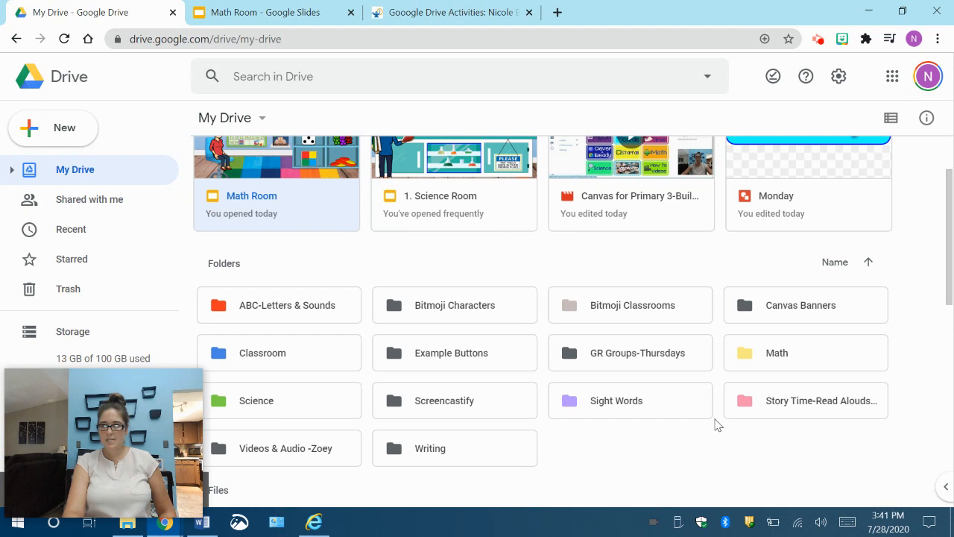
double_click(775, 406)
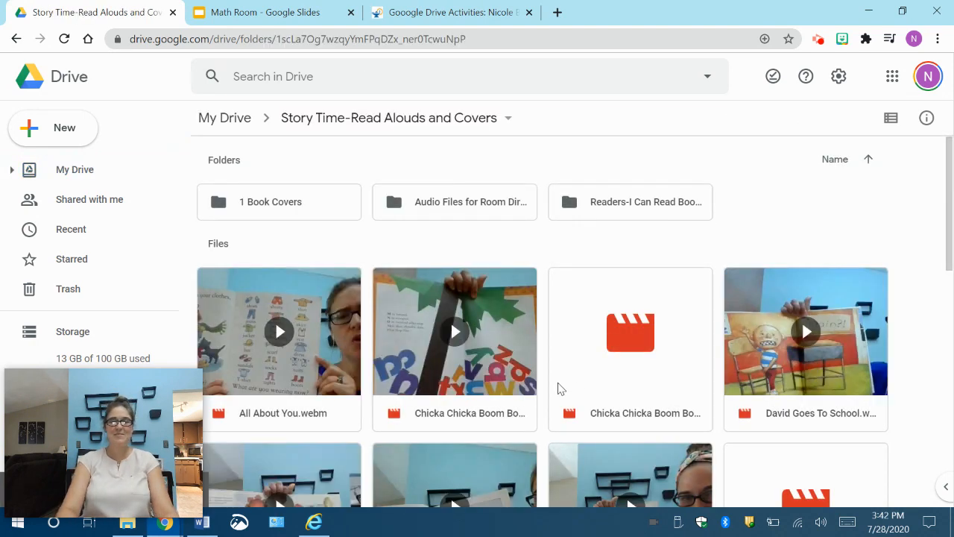
scroll(558, 384, down, 4)
scroll(559, 387, down, 2)
scroll(559, 387, up, 5)
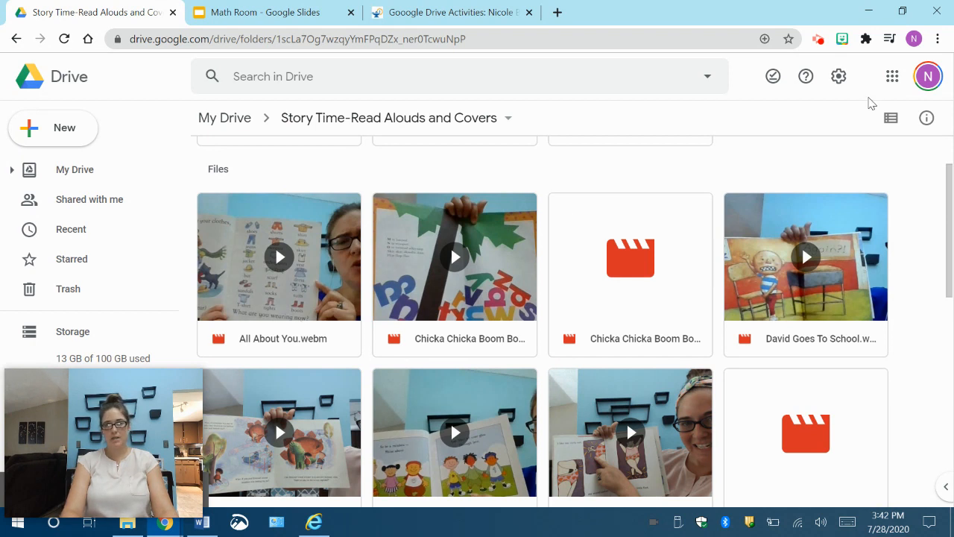
Step: Select the four videos from All About You through David Goes To School, and return to the My Drive folder
click(313, 298)
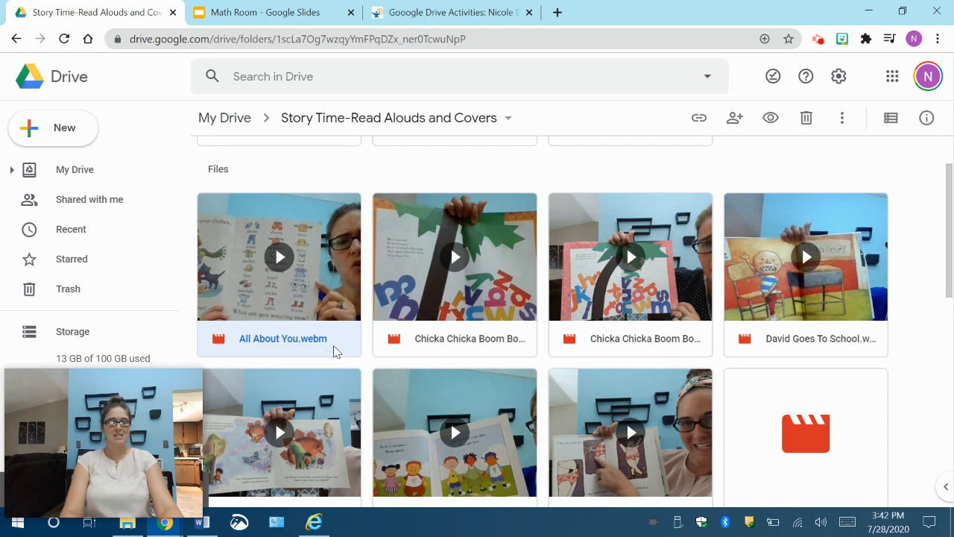
click(814, 322)
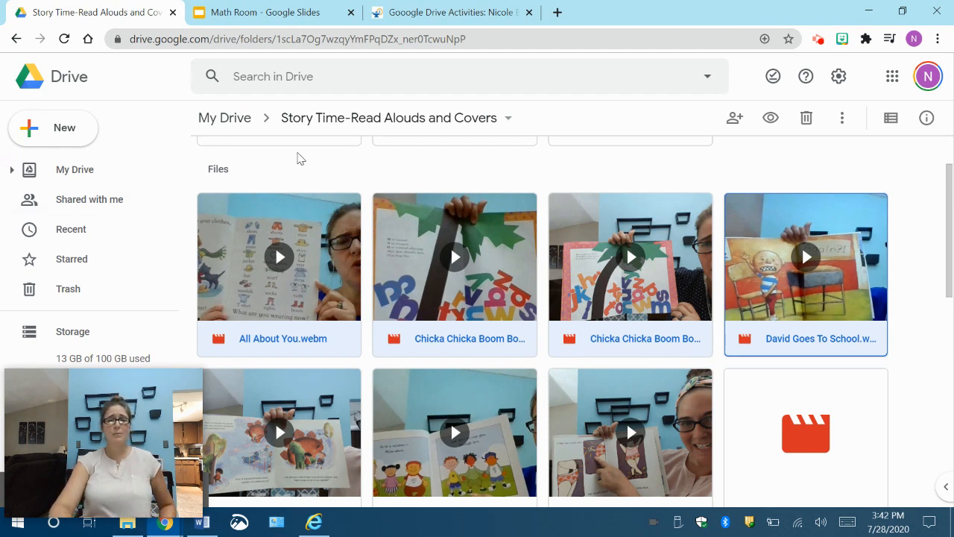
click(231, 119)
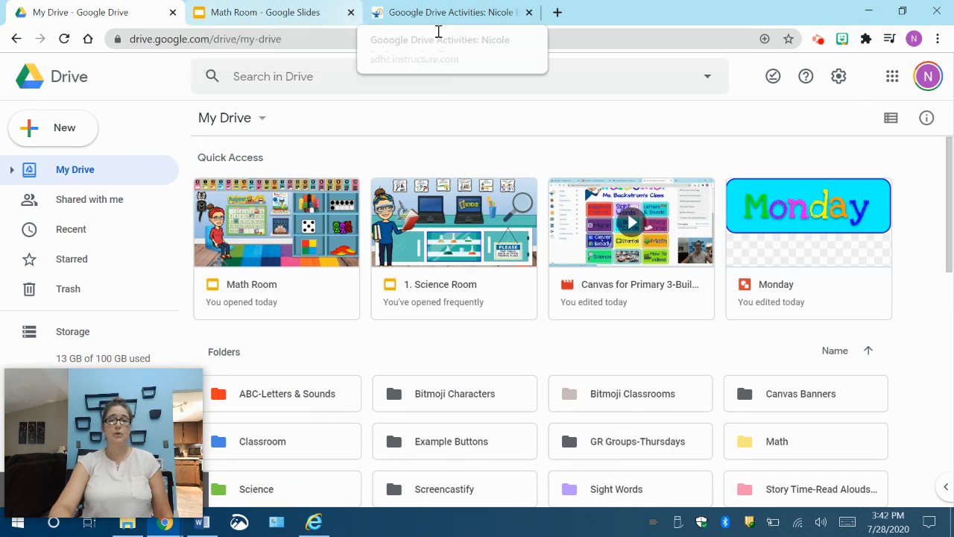
Step: Switch to the Gooogle Drive Activities page in Canvas and go back from the video to the main room slide in the embedded presentation
click(455, 17)
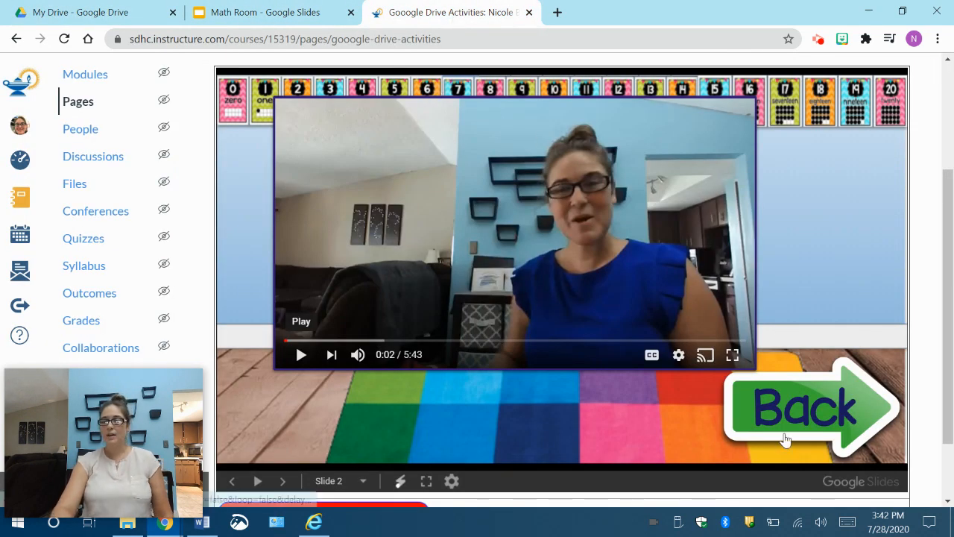
click(781, 411)
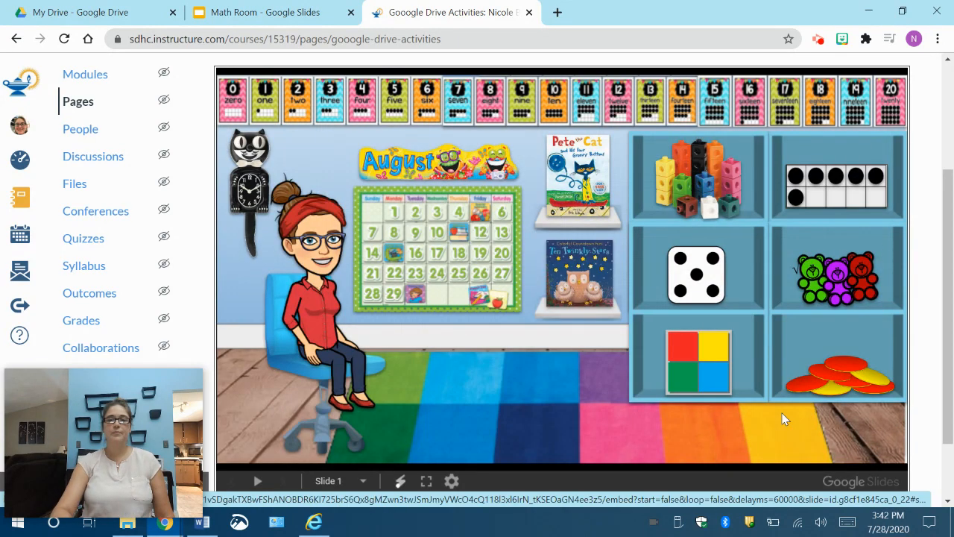
scroll(477, 270, up, 3)
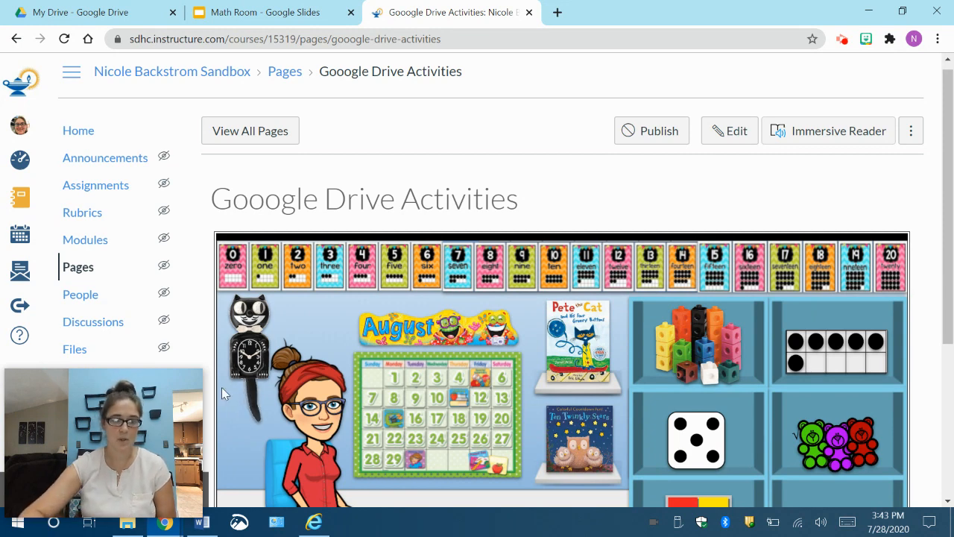
mouse_move(178, 415)
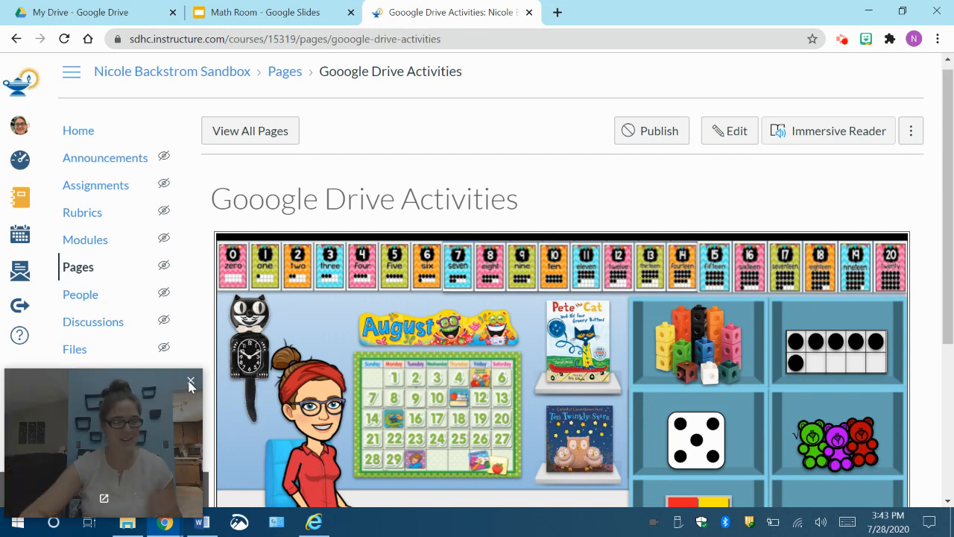
click(840, 41)
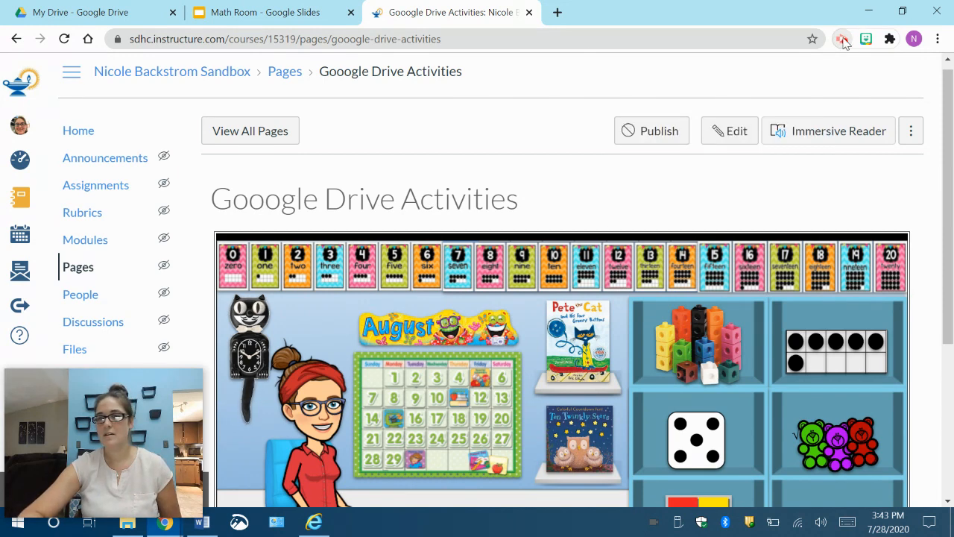